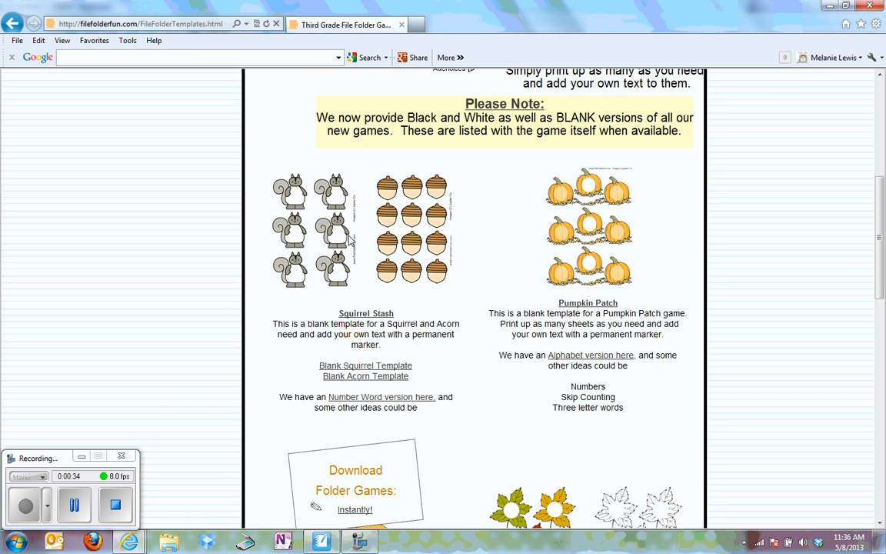
{"action": "mouse_move", "coordinate": [371, 333]}
{"action": "left_mouse_down"}
{"action": "mouse_move", "coordinate": [342, 311]}
{"action": "mouse_move", "coordinate": [453, 335]}
{"action": "mouse_move", "coordinate": [304, 367]}
{"action": "left_mouse_up"}
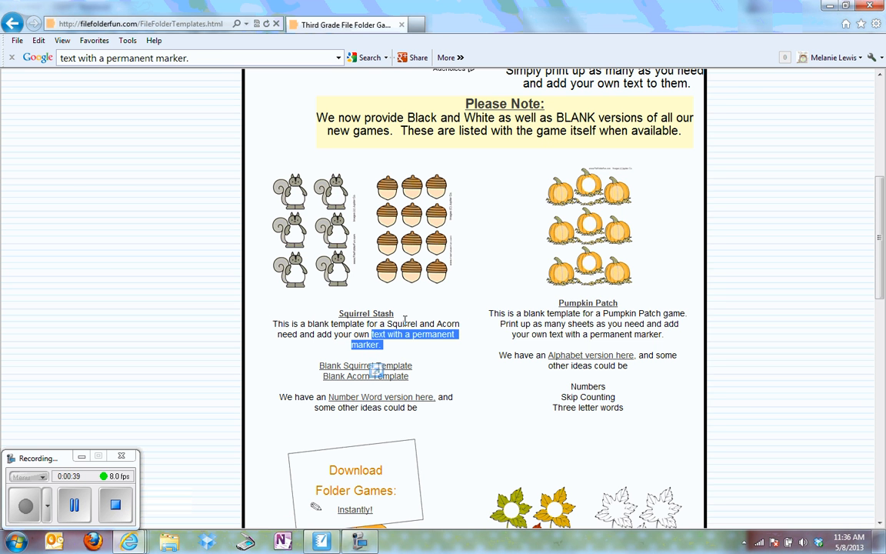
{"action": "left_click", "coordinate": [465, 392]}
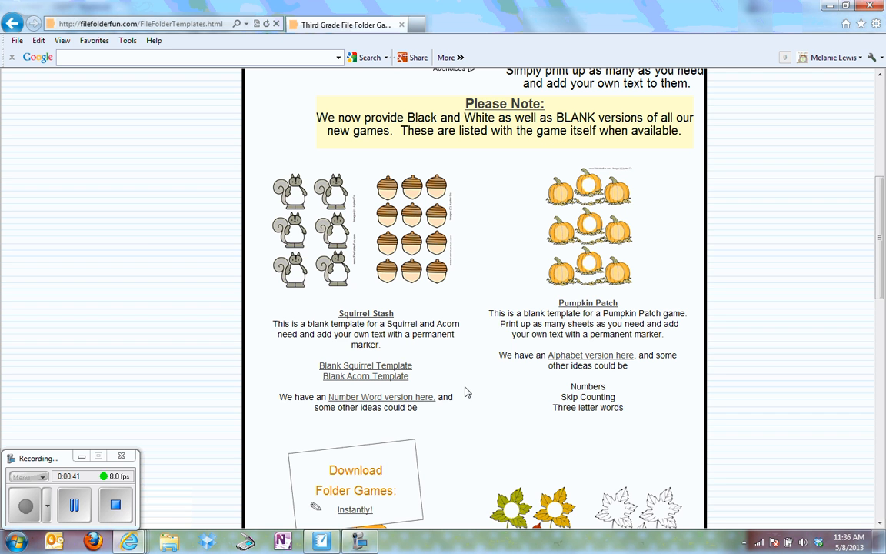
Step: Switch to SMART Notebook and go to the blank page following the numbered squirrels
{"action": "left_click", "coordinate": [322, 542]}
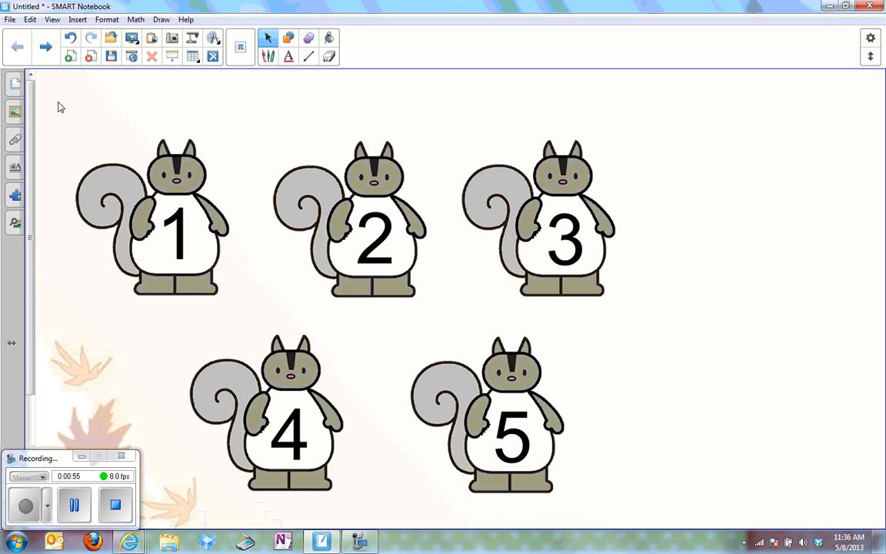
{"action": "left_click", "coordinate": [44, 50]}
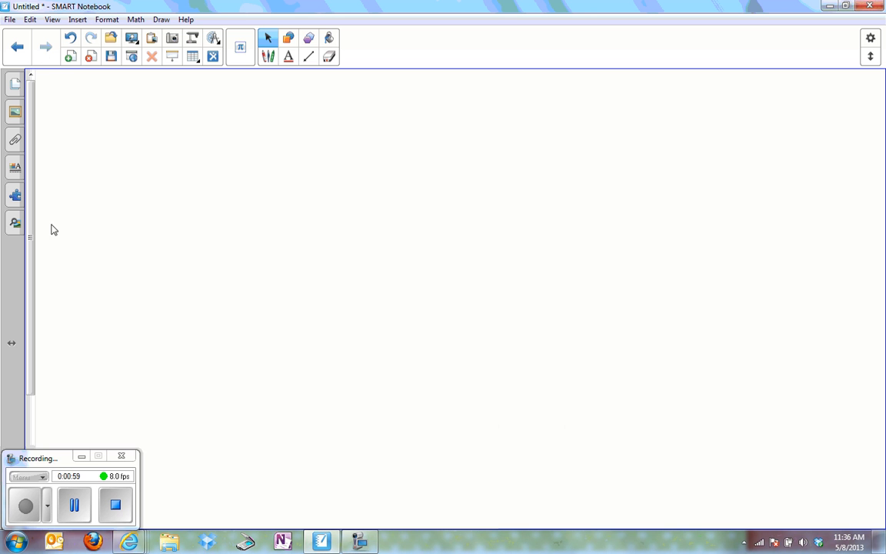
Step: Return to the template website in Internet Explorer and look through the blank squirrel template from start to end
{"action": "mouse_move", "coordinate": [129, 541]}
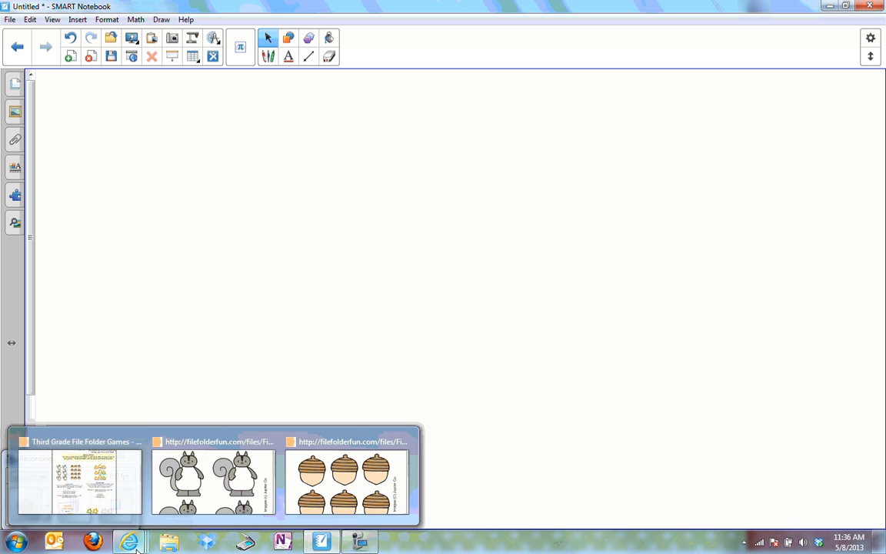
{"action": "left_click", "coordinate": [112, 474]}
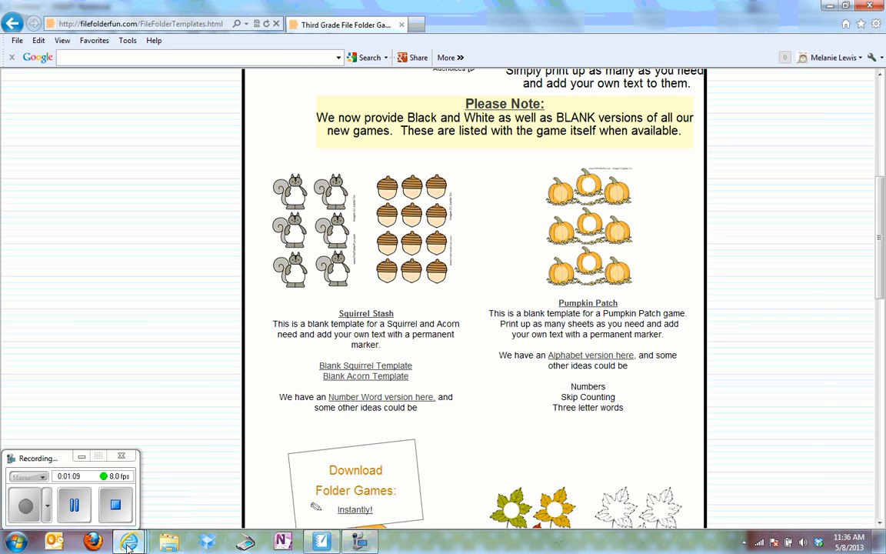
{"action": "mouse_move", "coordinate": [140, 546]}
{"action": "left_click", "coordinate": [197, 474]}
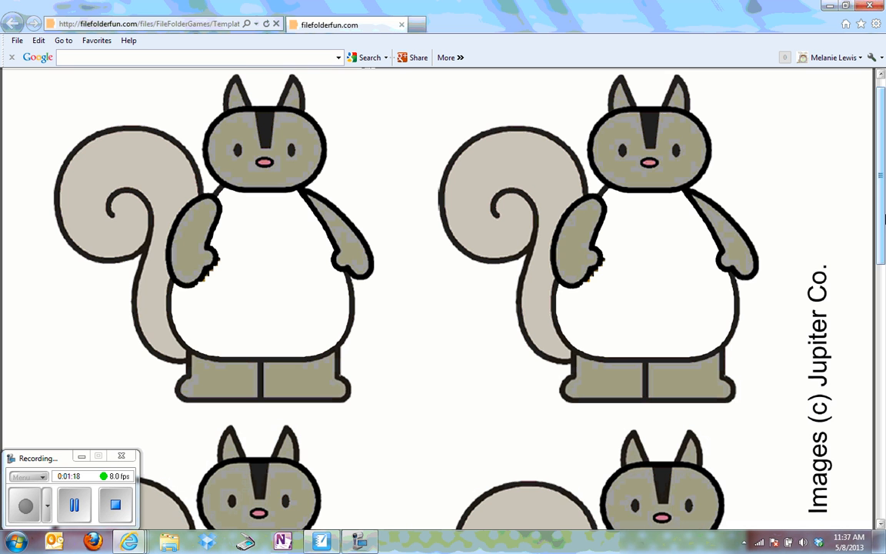
{"action": "left_click_drag", "start_coordinate": [883, 206], "coordinate": [882, 491]}
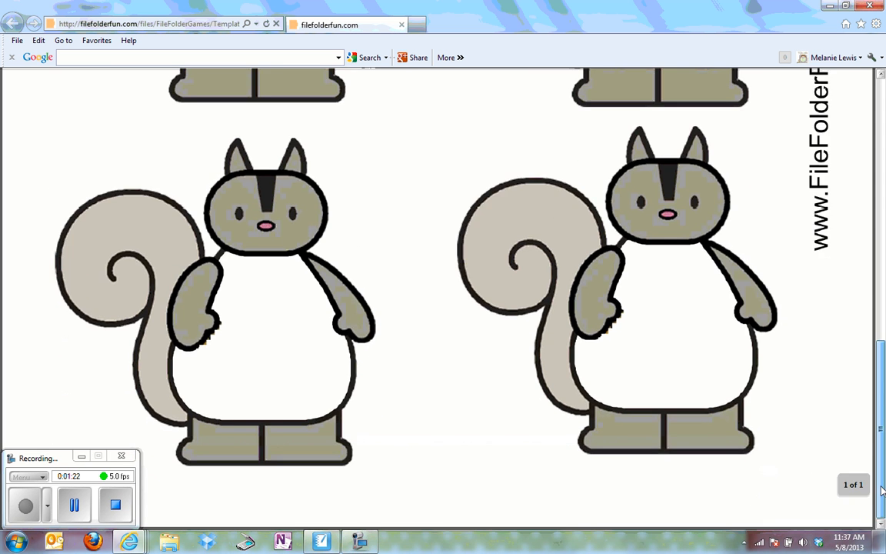
{"action": "left_click_drag", "start_coordinate": [879, 456], "coordinate": [882, 171]}
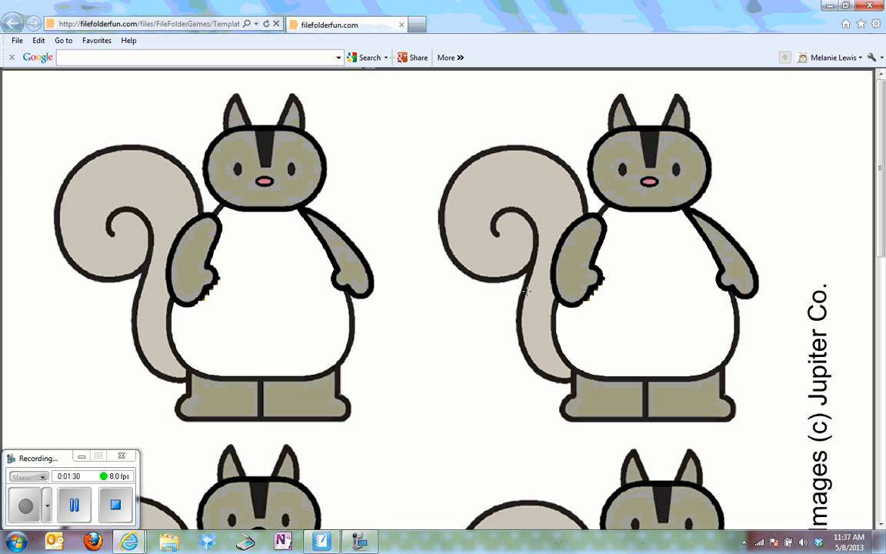
Step: Use SMART Notebook's screen capture to grab a rectangular area around the first squirrel of the browser template
{"action": "left_click", "coordinate": [320, 542]}
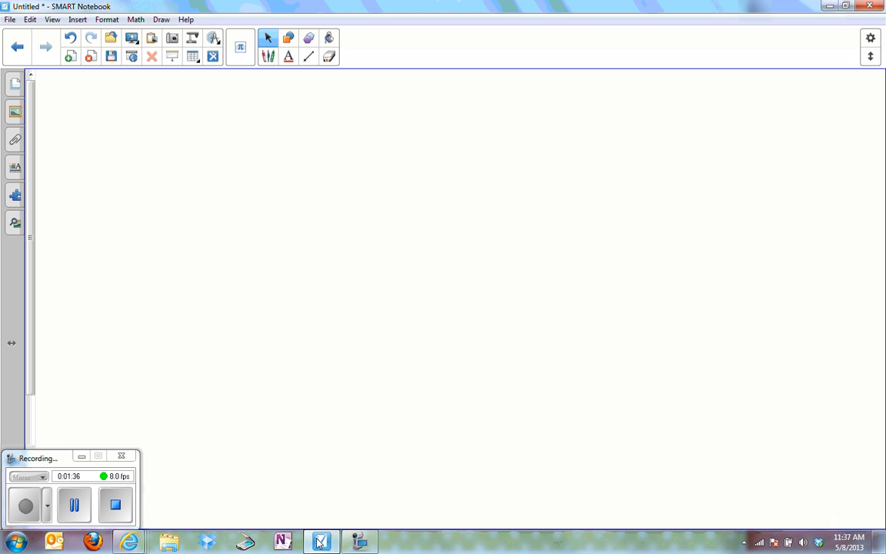
{"action": "left_click", "coordinate": [172, 39]}
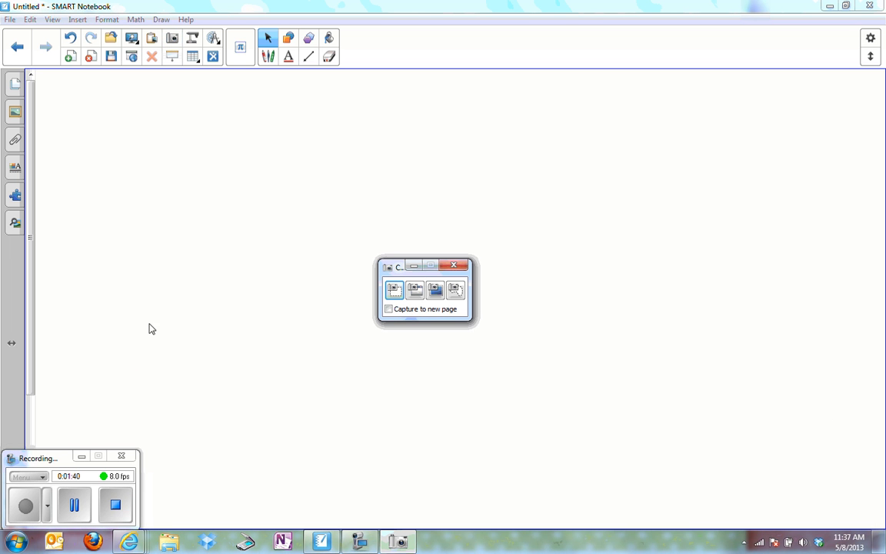
{"action": "mouse_move", "coordinate": [130, 542]}
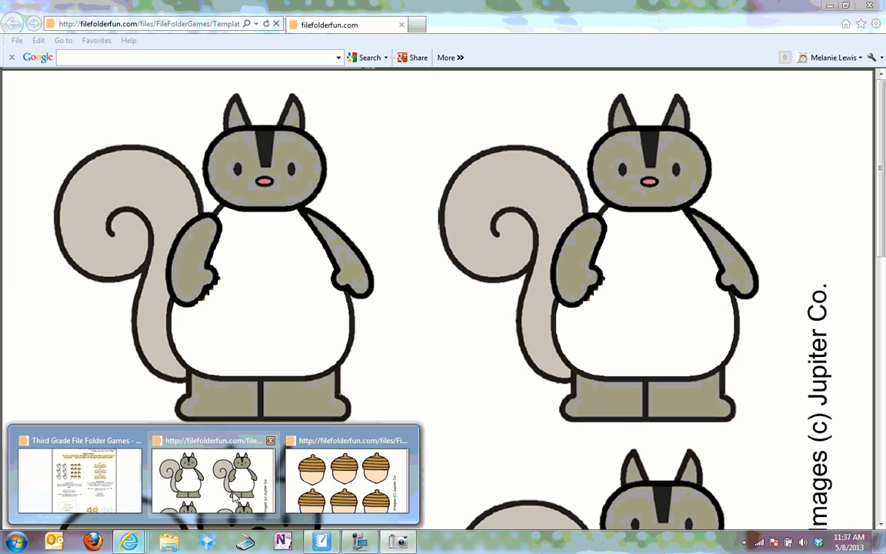
{"action": "left_click", "coordinate": [234, 499]}
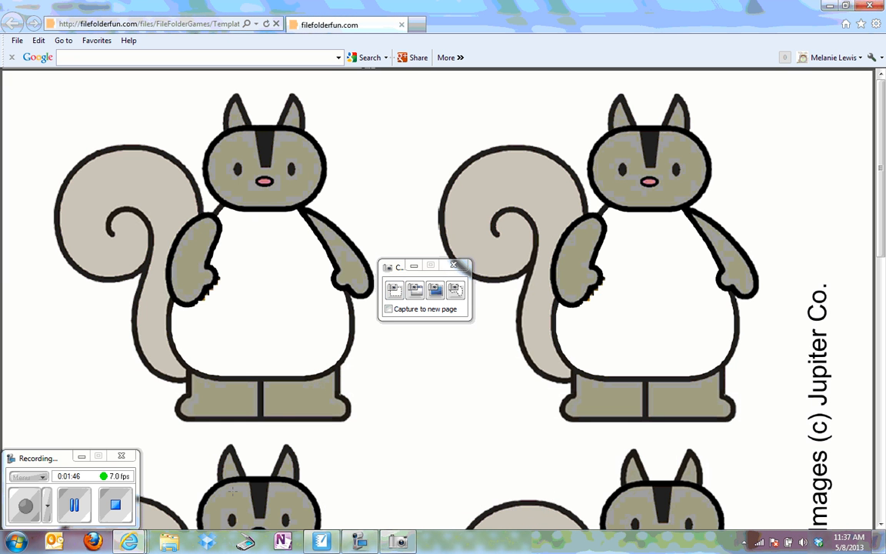
{"action": "left_click", "coordinate": [395, 297]}
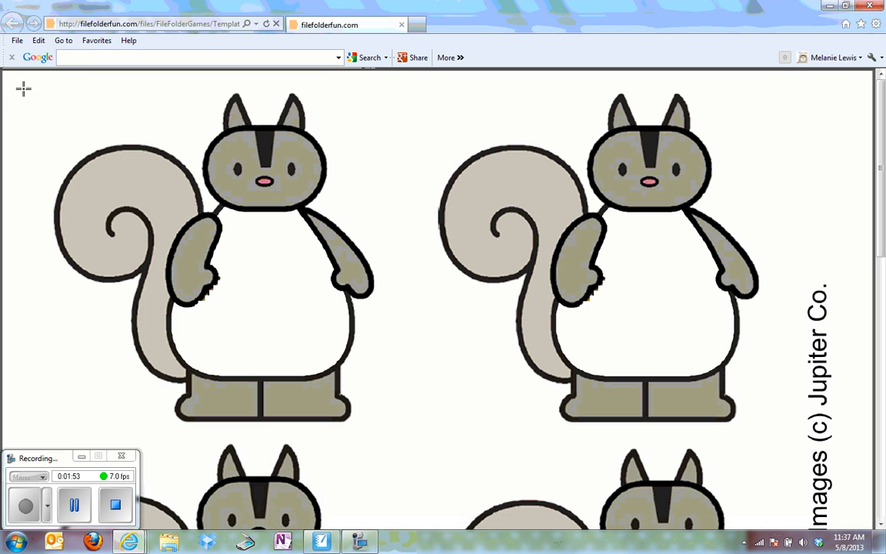
{"action": "mouse_move", "coordinate": [18, 86]}
{"action": "left_mouse_down"}
{"action": "mouse_move", "coordinate": [294, 142]}
{"action": "mouse_move", "coordinate": [332, 192]}
{"action": "mouse_move", "coordinate": [368, 297]}
{"action": "mouse_move", "coordinate": [381, 371]}
{"action": "mouse_move", "coordinate": [378, 444]}
{"action": "left_mouse_up"}
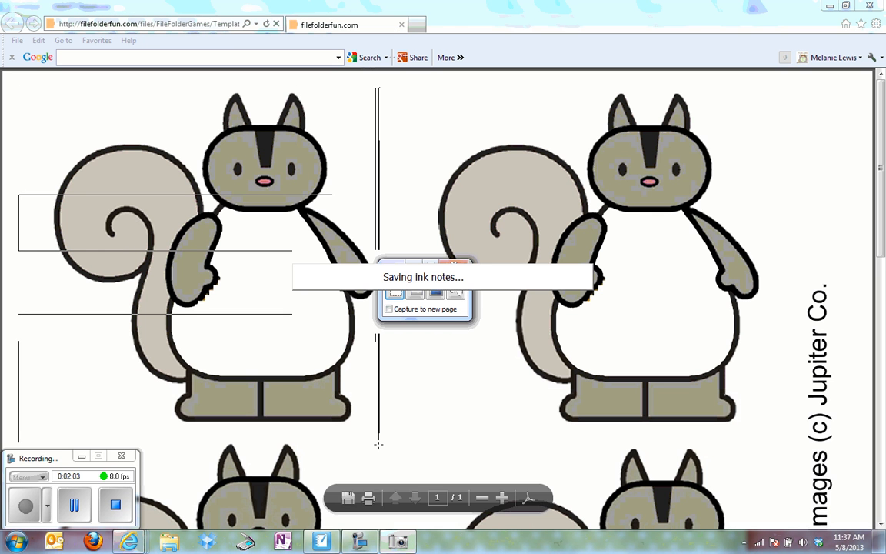
Step: Check the captured squirrel in SMART Notebook, close the capture tool and delete the picture from the page
{"action": "left_click", "coordinate": [323, 541]}
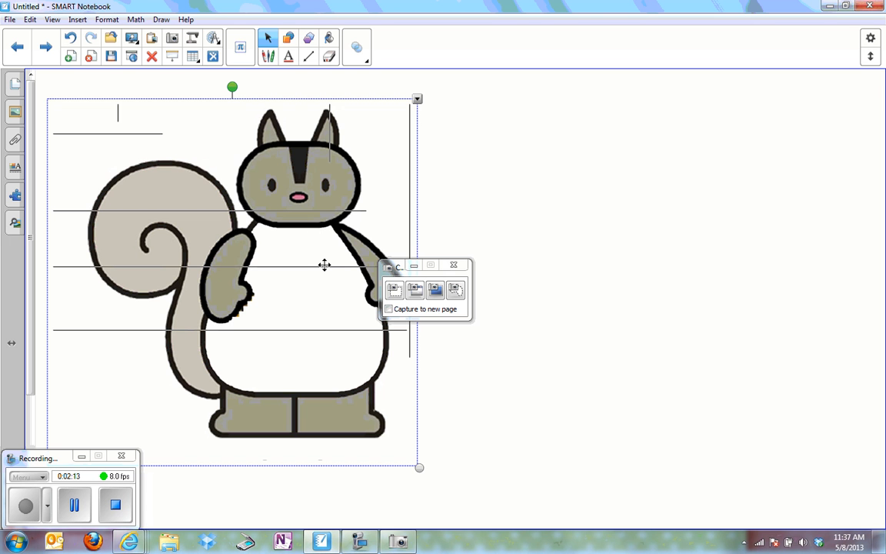
{"action": "left_click", "coordinate": [454, 266]}
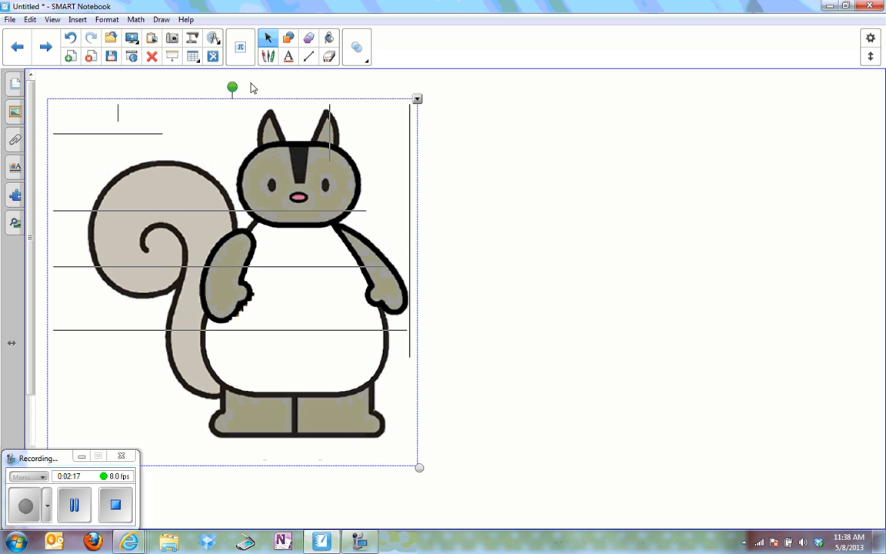
{"action": "left_click", "coordinate": [152, 58]}
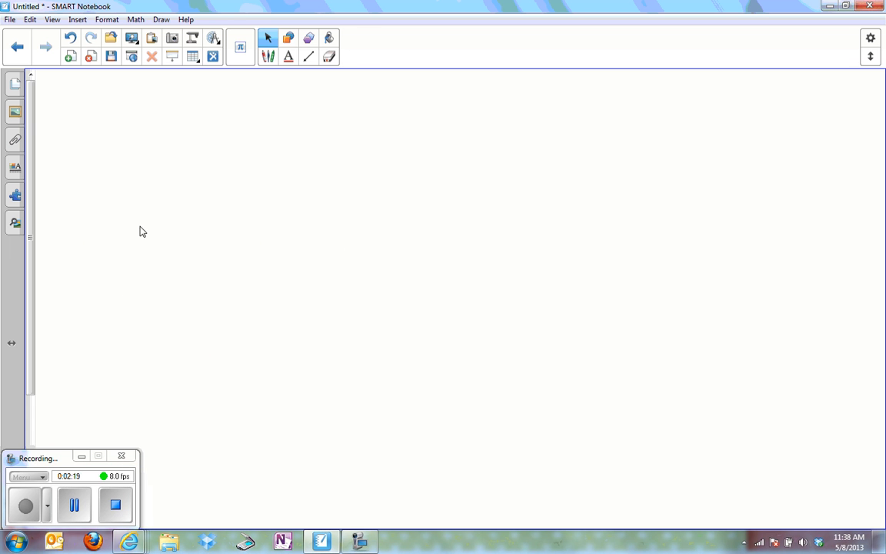
Step: Bring up the squirrel template in Internet Explorer and launch the Snipping Tool over it by searching for "snipping"
{"action": "mouse_move", "coordinate": [132, 539]}
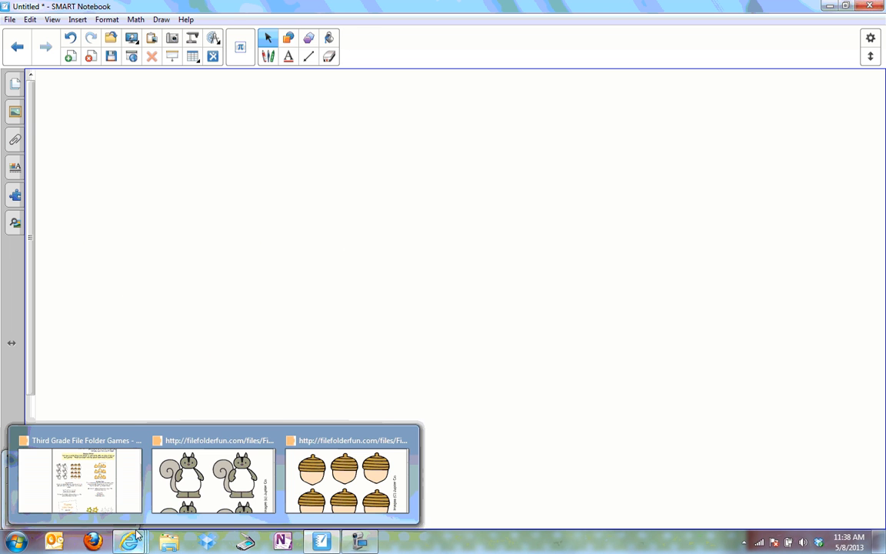
{"action": "left_click", "coordinate": [195, 478]}
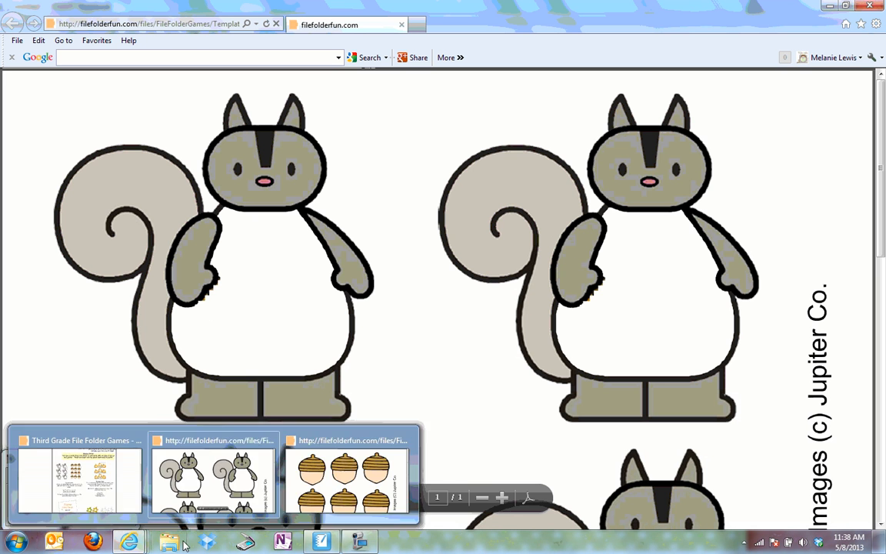
{"action": "left_click", "coordinate": [16, 542]}
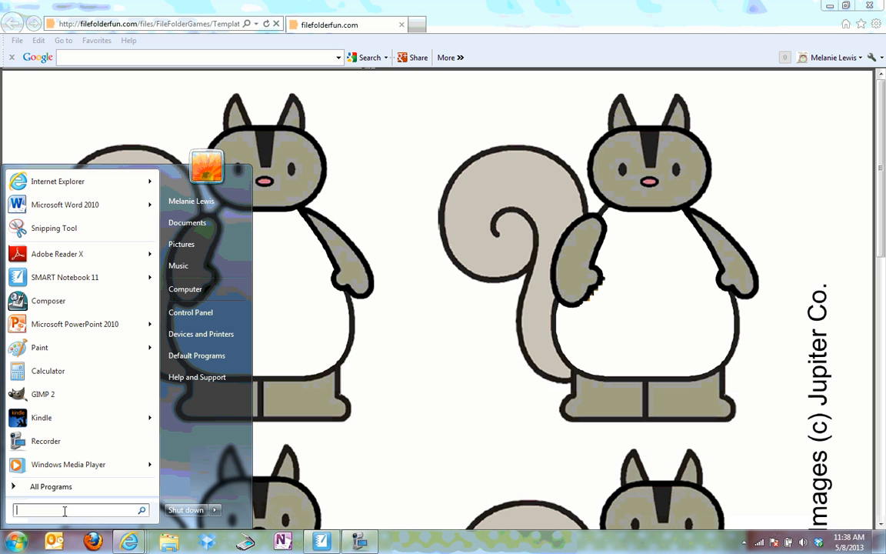
{"action": "type", "text": "sn"}
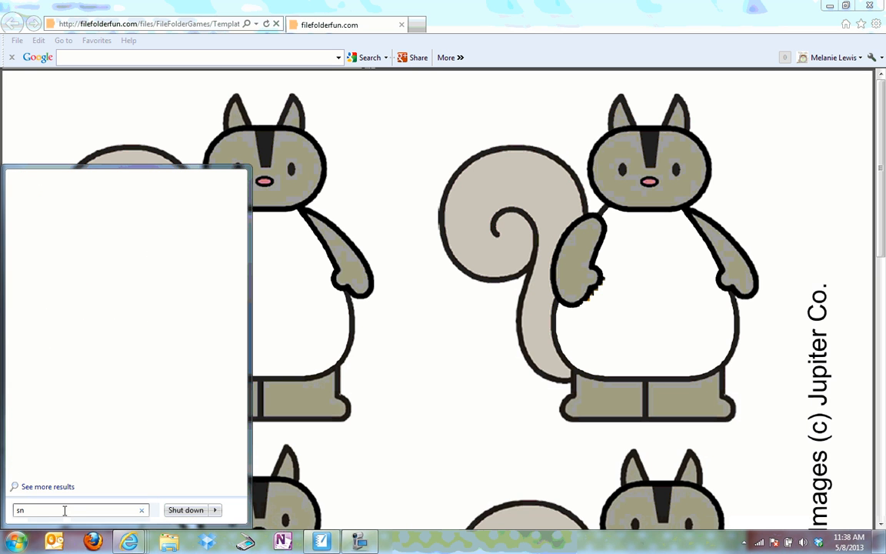
{"action": "type", "text": "ipping"}
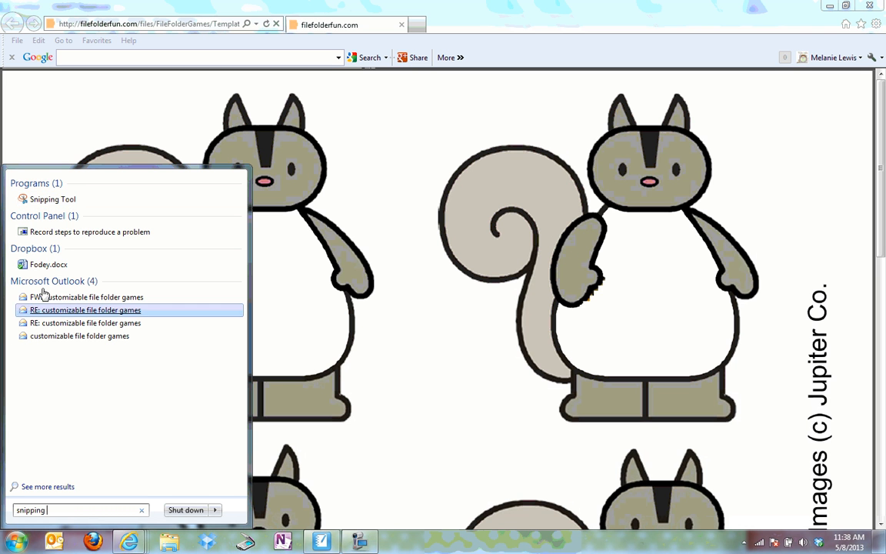
{"action": "left_click", "coordinate": [62, 199]}
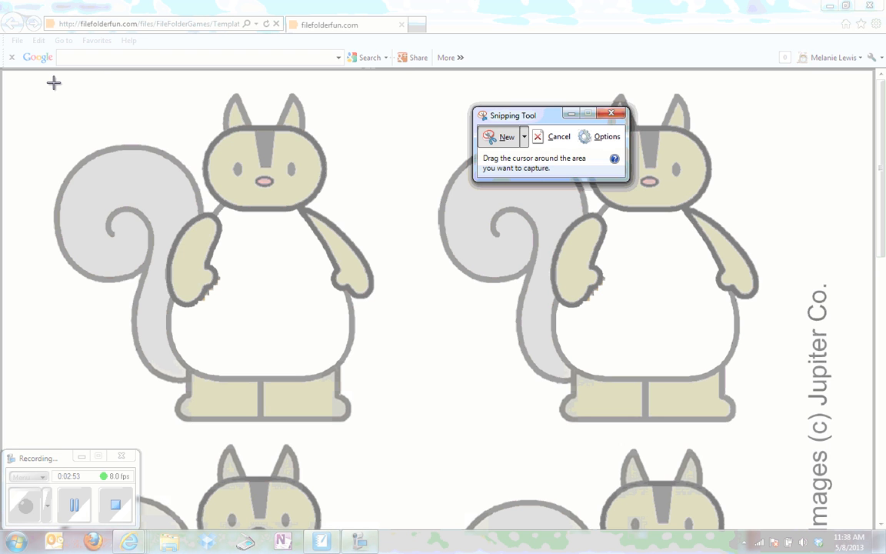
Step: Snip a rectangle around the first squirrel of the template and copy the snip to the clipboard
{"action": "left_click_drag", "start_coordinate": [27, 83], "coordinate": [397, 428]}
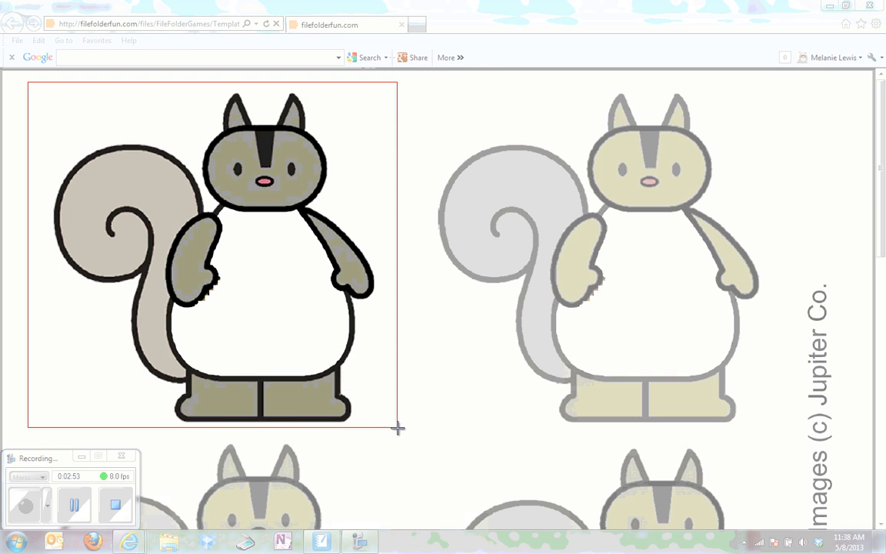
{"action": "left_click_drag", "start_coordinate": [397, 428], "coordinate": [401, 429]}
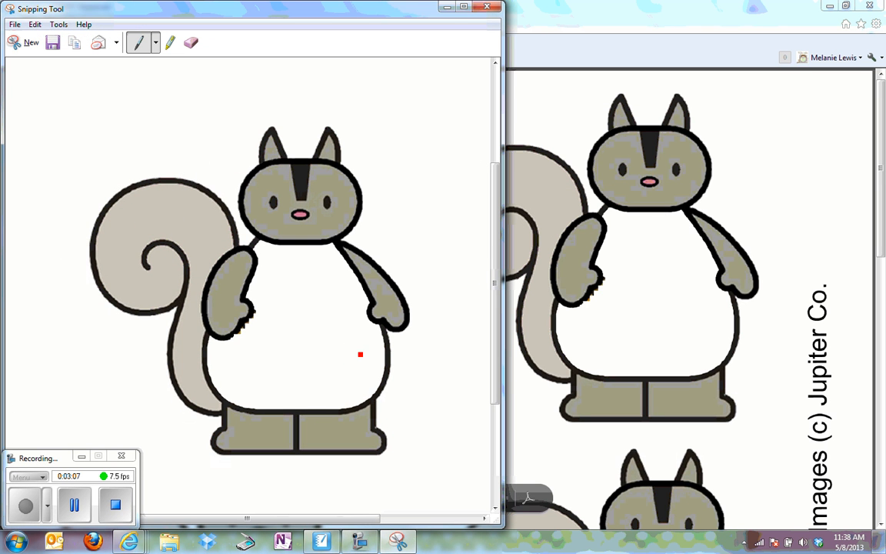
{"action": "left_click", "coordinate": [35, 24]}
{"action": "left_click", "coordinate": [39, 40]}
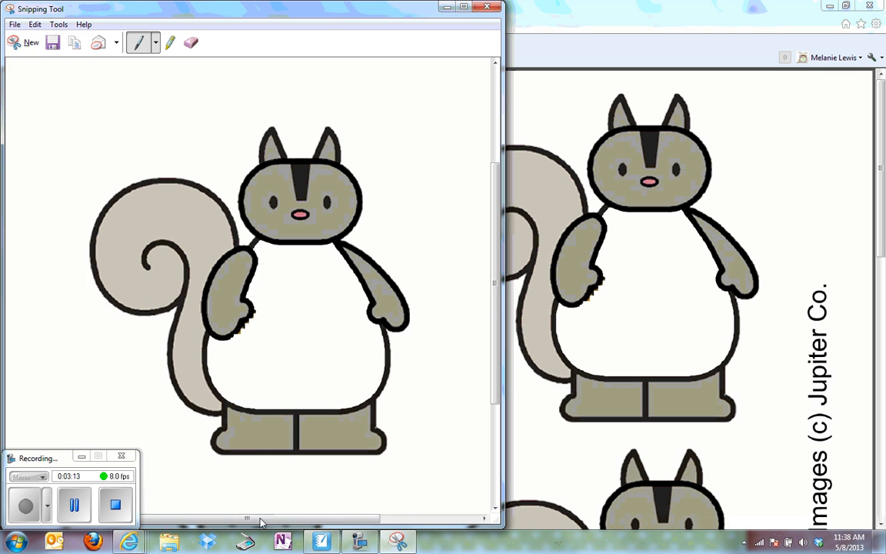
Step: Switch to SMART Notebook and paste the snipped squirrel onto the blank page, choosing to optimize the image
{"action": "key", "text": "alt+Tab"}
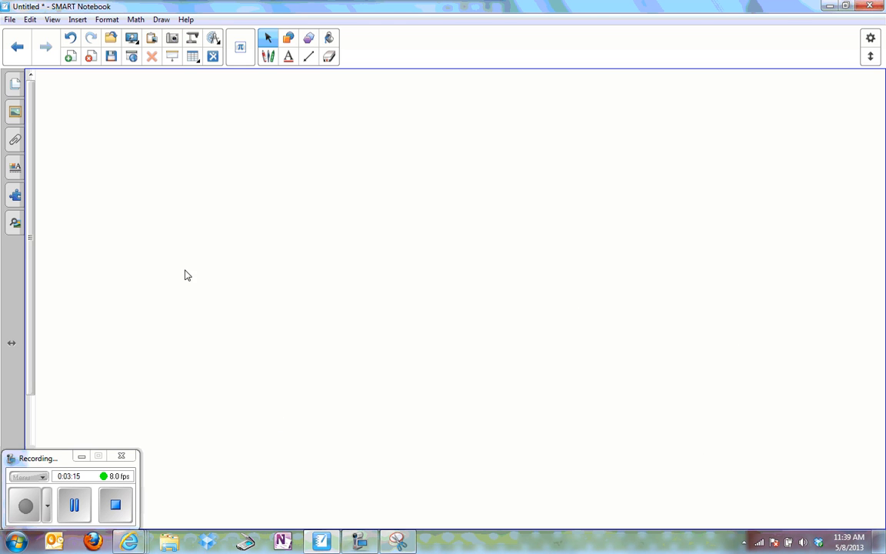
{"action": "left_click", "coordinate": [30, 20]}
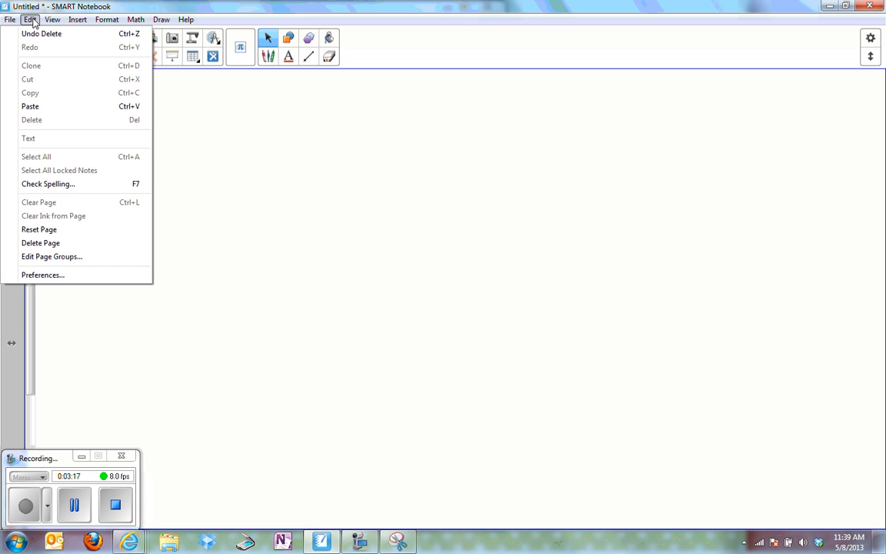
{"action": "left_click", "coordinate": [34, 109]}
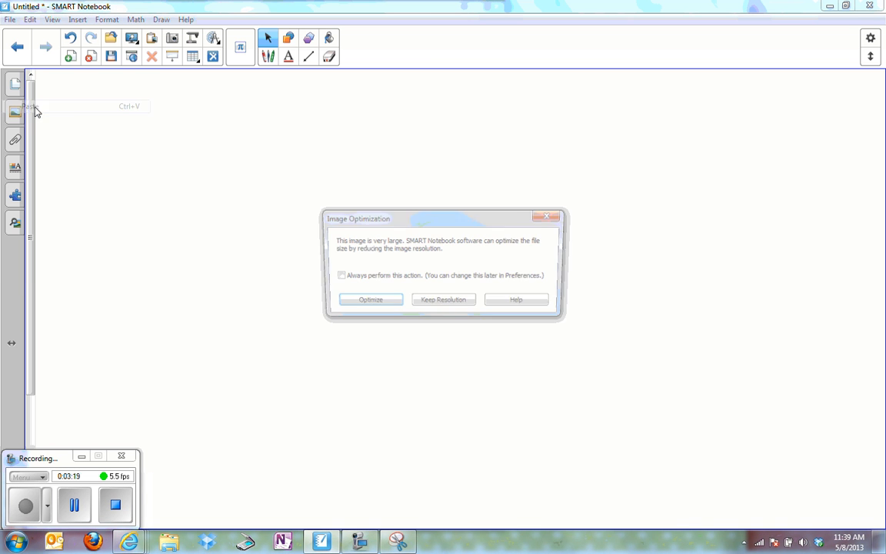
{"action": "left_click", "coordinate": [366, 304]}
Step: Shrink the pasted squirrel picture to roughly a fifth of the page width and place it in the page's upper-left corner
{"action": "left_click_drag", "start_coordinate": [475, 365], "coordinate": [427, 189]}
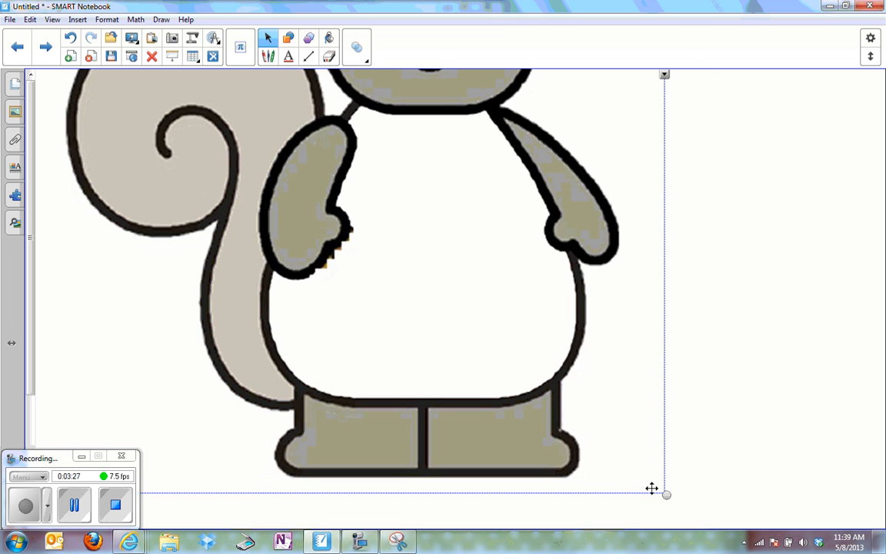
{"action": "left_click_drag", "start_coordinate": [662, 492], "coordinate": [383, 225]}
{"action": "left_click_drag", "start_coordinate": [331, 164], "coordinate": [392, 260]}
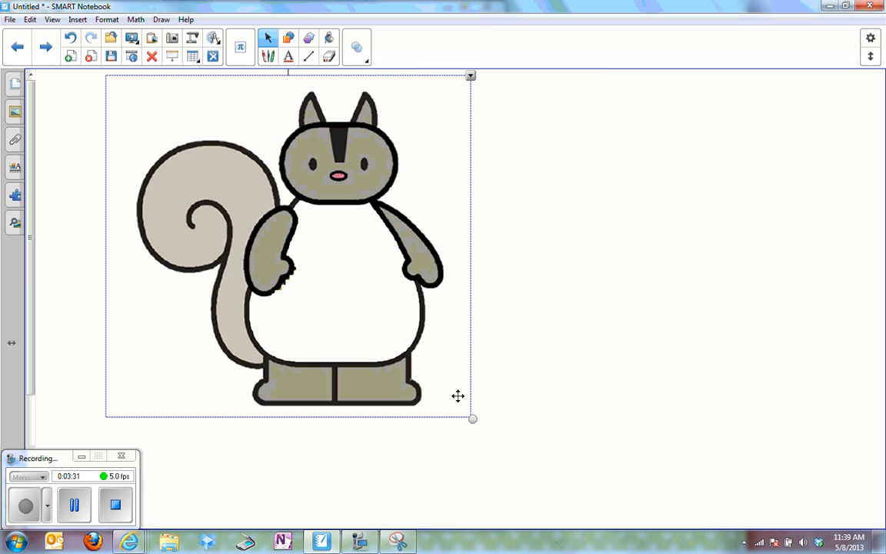
{"action": "left_click_drag", "start_coordinate": [473, 418], "coordinate": [315, 270]}
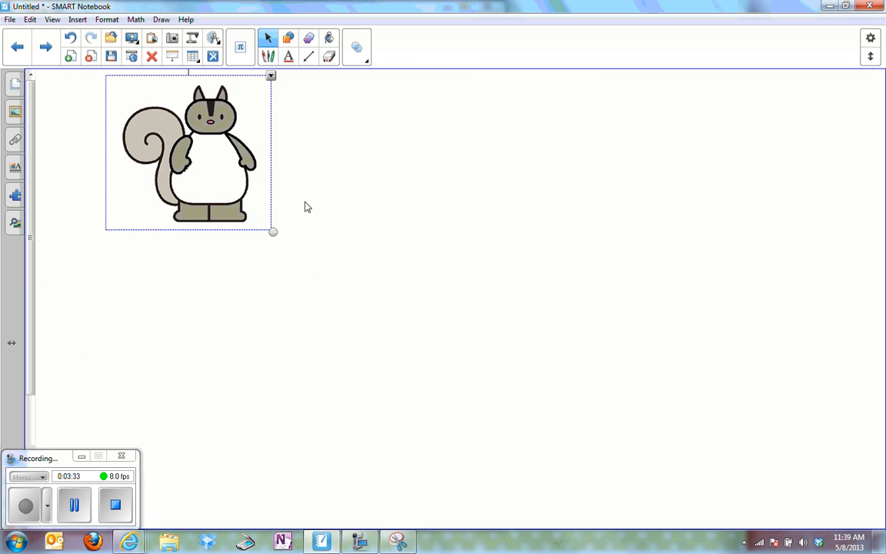
{"action": "left_click_drag", "start_coordinate": [223, 184], "coordinate": [174, 196]}
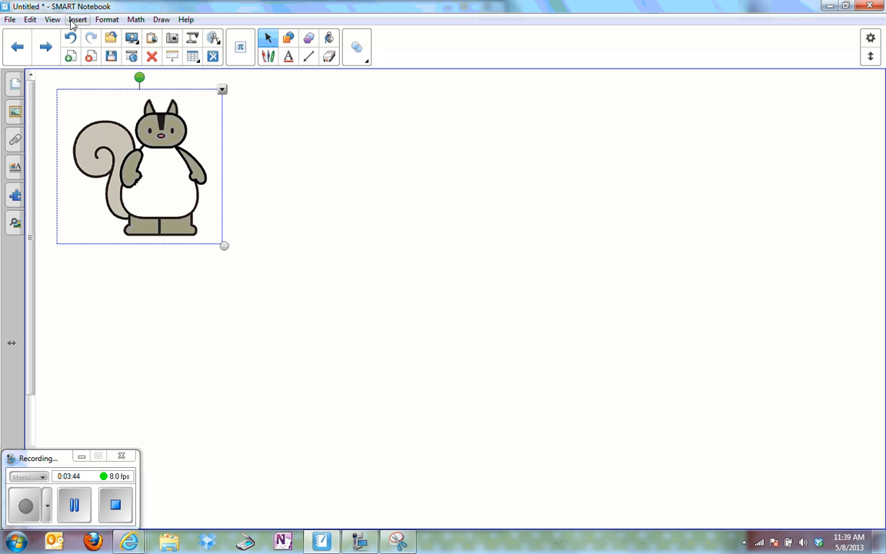
Step: Give the page background a solid blue fill
{"action": "left_click", "coordinate": [107, 22]}
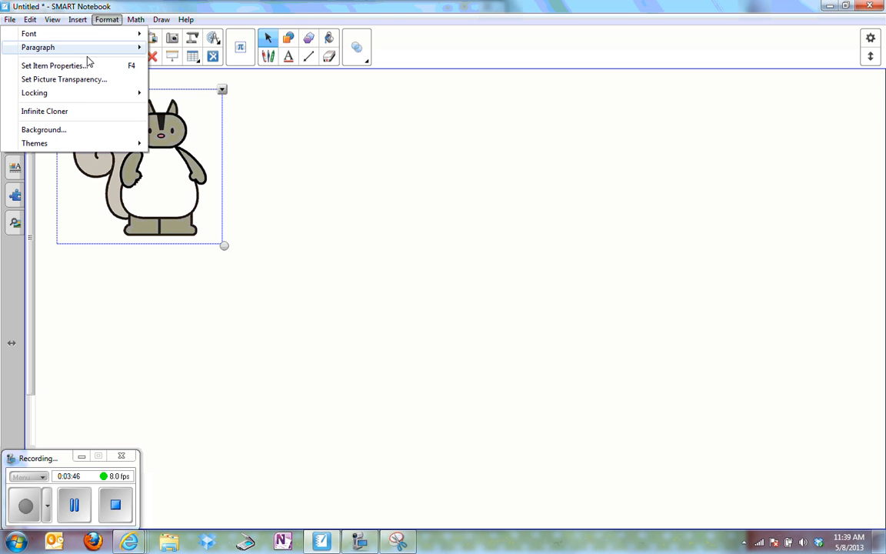
{"action": "left_click", "coordinate": [73, 130]}
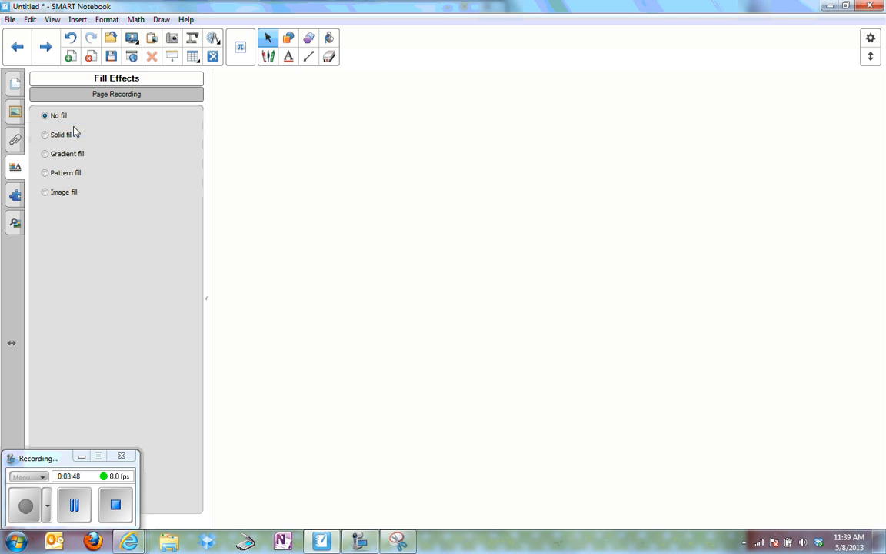
{"action": "left_click", "coordinate": [45, 136]}
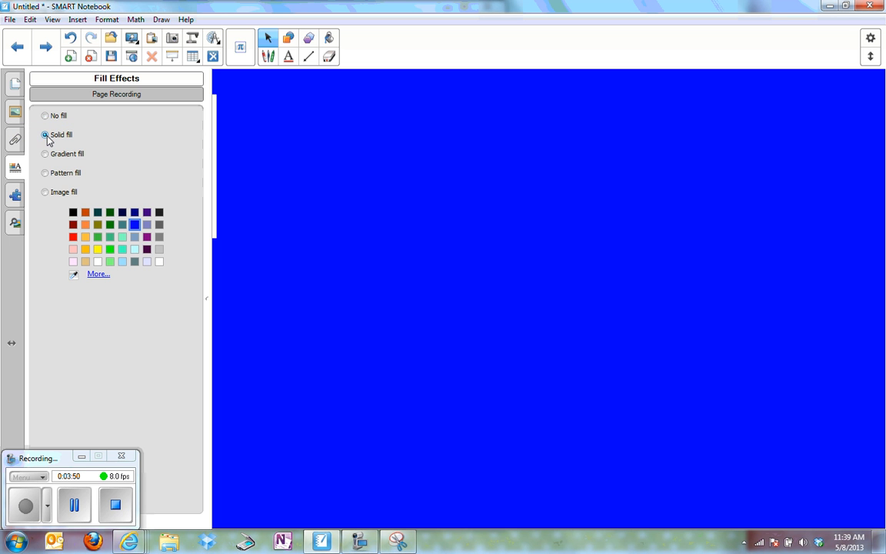
{"action": "left_click", "coordinate": [290, 245]}
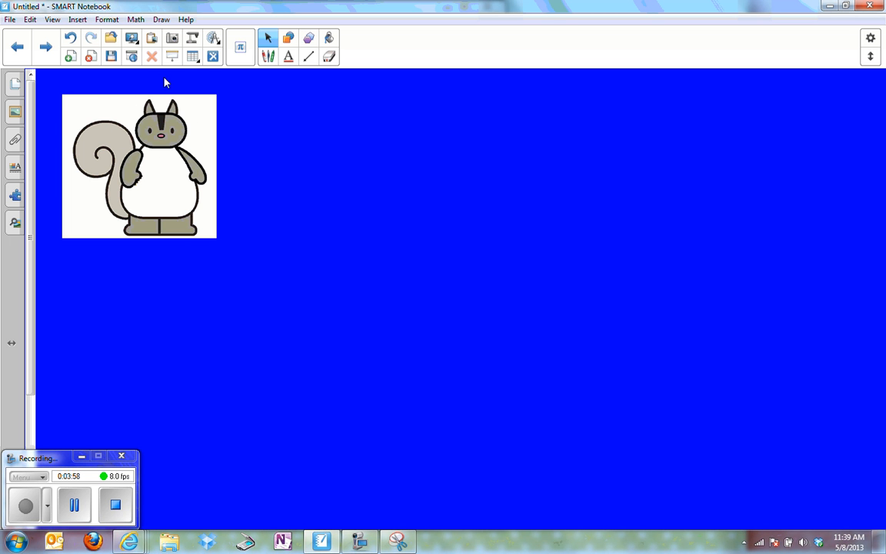
Step: Make the white area surrounding the squirrel transparent with Set Picture Transparency, keeping the white belly
{"action": "left_click", "coordinate": [186, 151]}
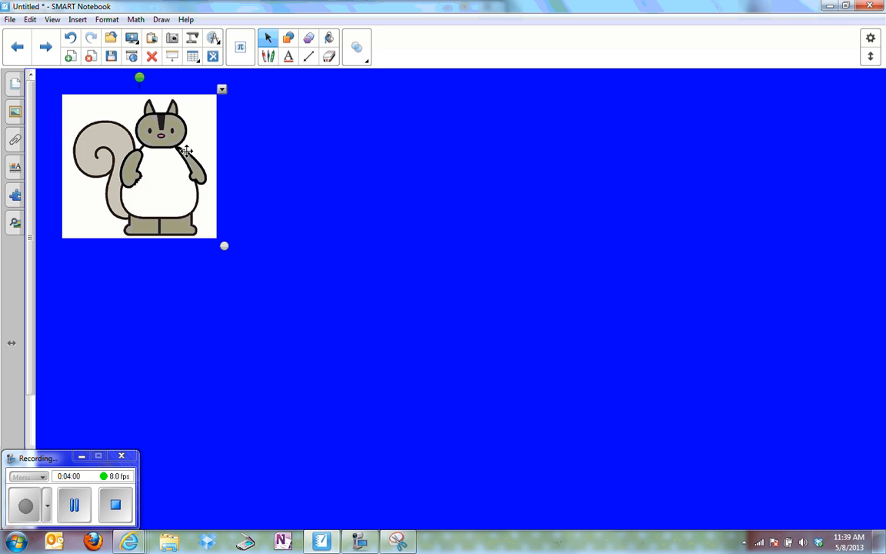
{"action": "left_click", "coordinate": [222, 89]}
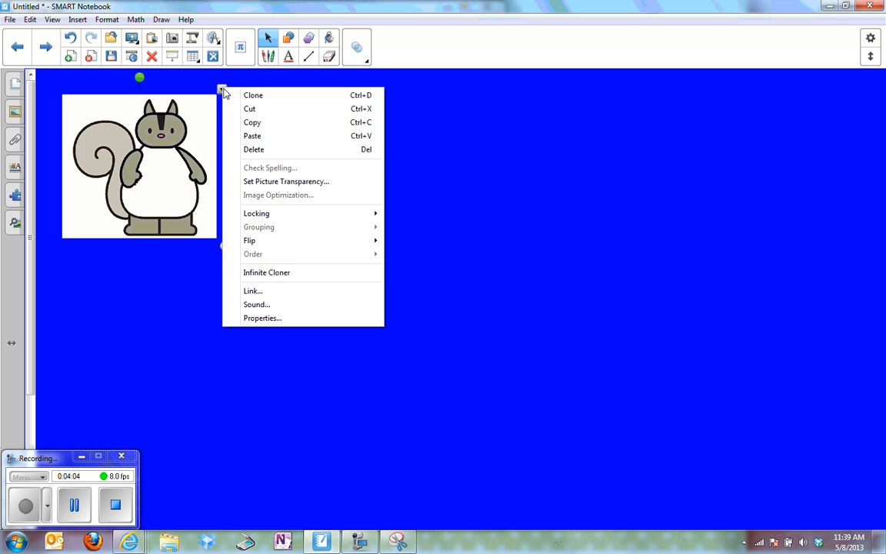
{"action": "left_click", "coordinate": [299, 183]}
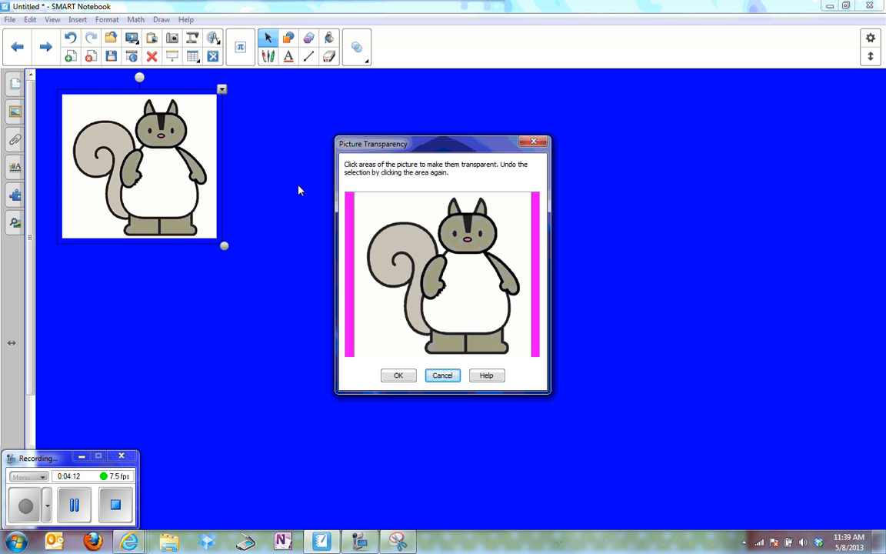
{"action": "left_click", "coordinate": [392, 203]}
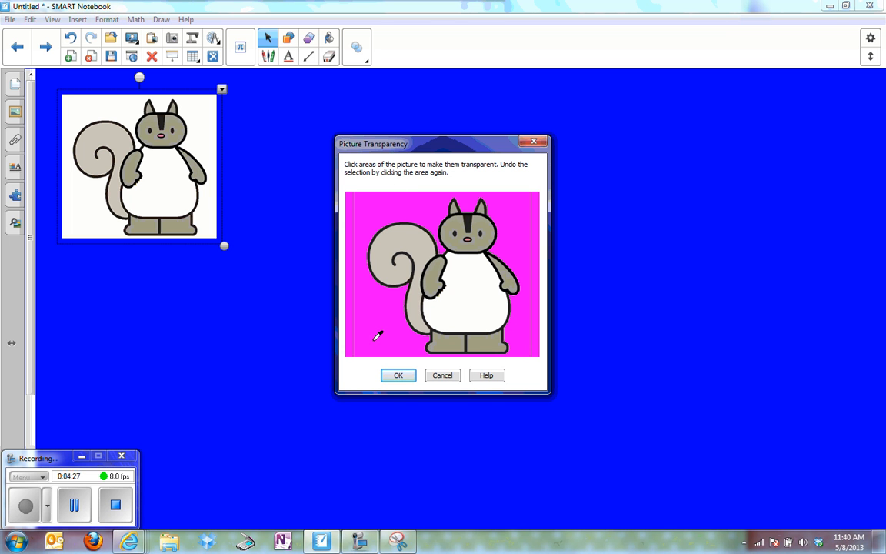
{"action": "left_click", "coordinate": [405, 376]}
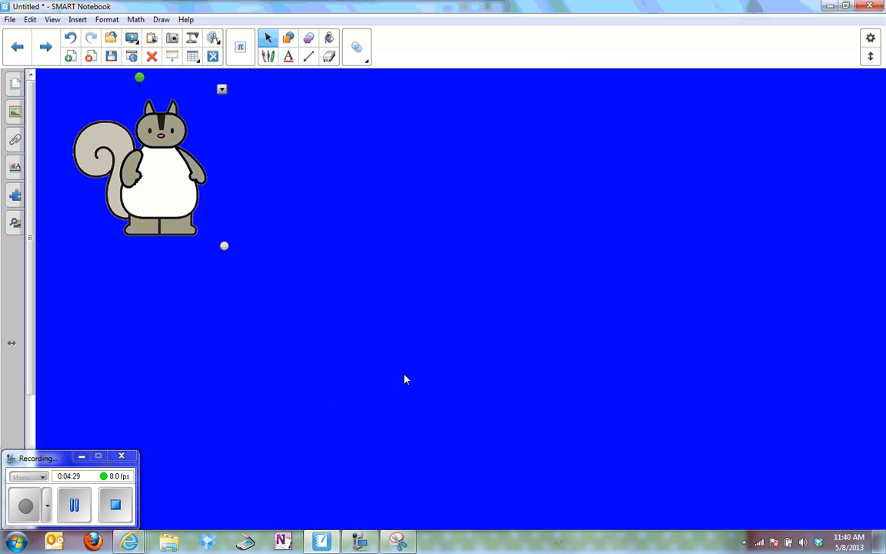
Step: Mark the squirrel's tail as transparent in the picture transparency settings, restore it, and accept the settings
{"action": "left_click", "coordinate": [221, 89]}
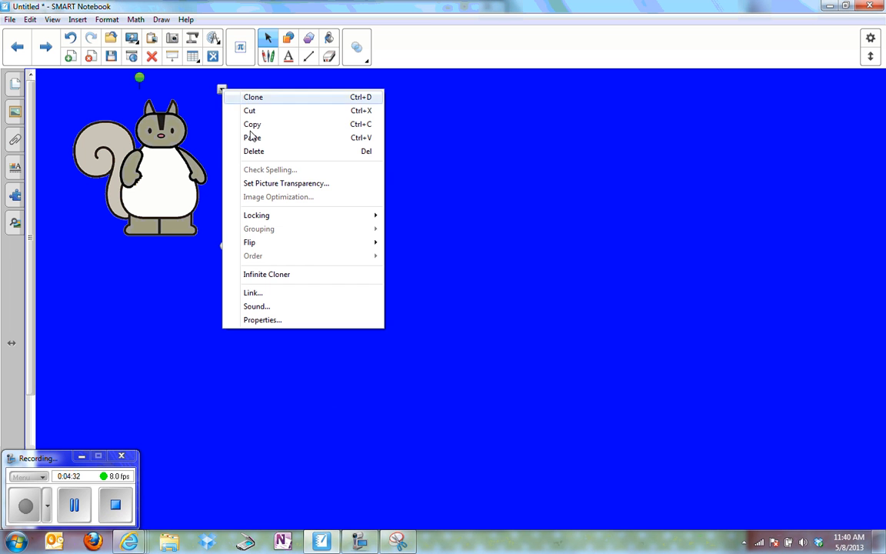
{"action": "left_click", "coordinate": [266, 185]}
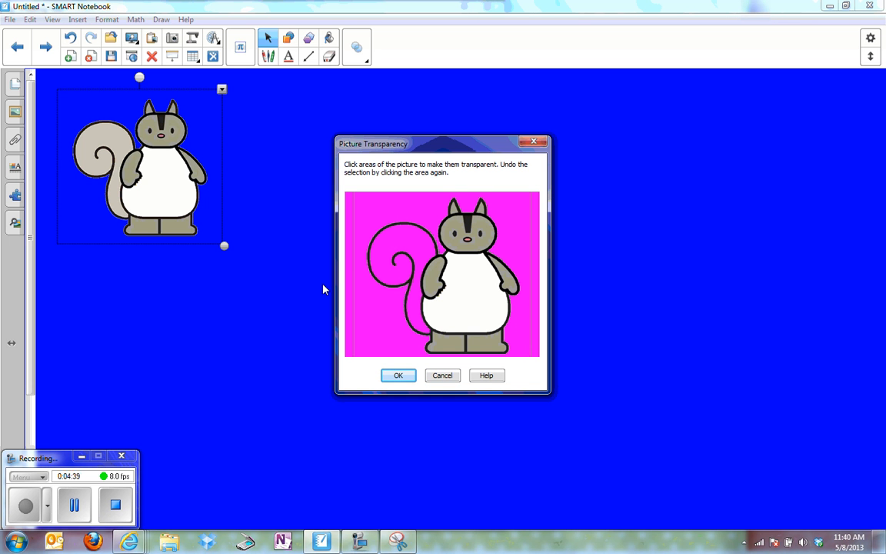
{"action": "left_click", "coordinate": [415, 231]}
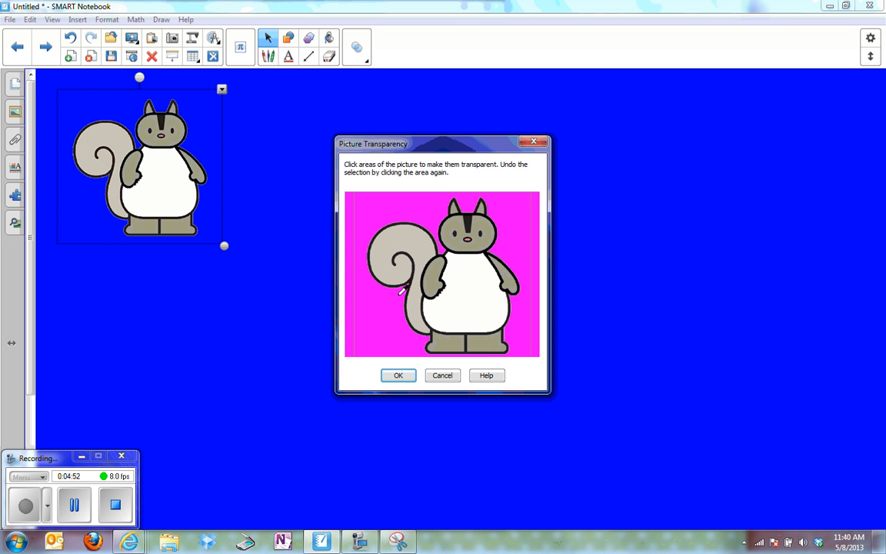
{"action": "left_click", "coordinate": [398, 376]}
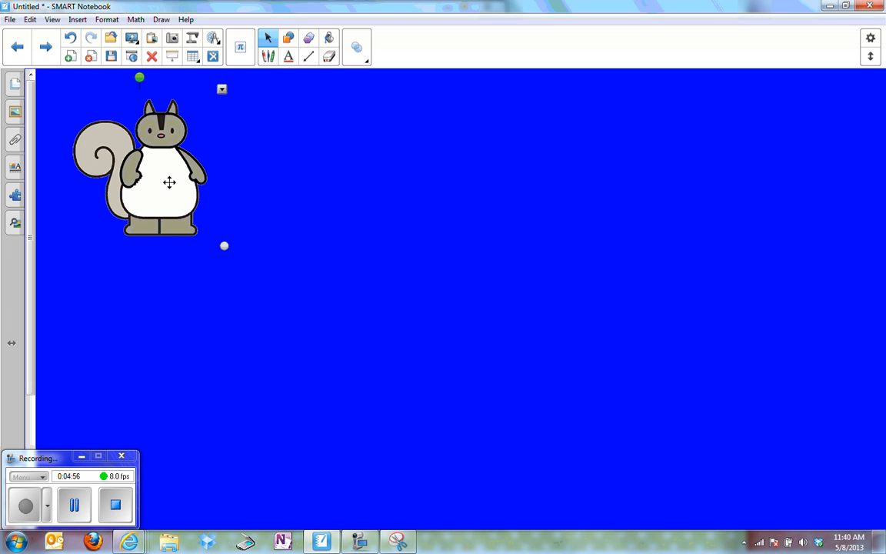
Step: Shift the squirrel down the page and clone it twice, placing the copies beside it in a row of three
{"action": "left_click_drag", "start_coordinate": [170, 182], "coordinate": [173, 266]}
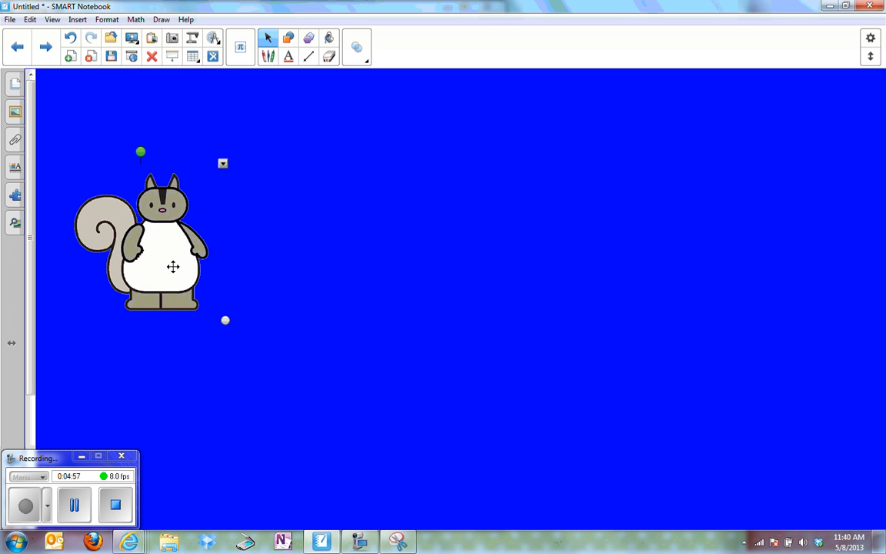
{"action": "left_click", "coordinate": [222, 164]}
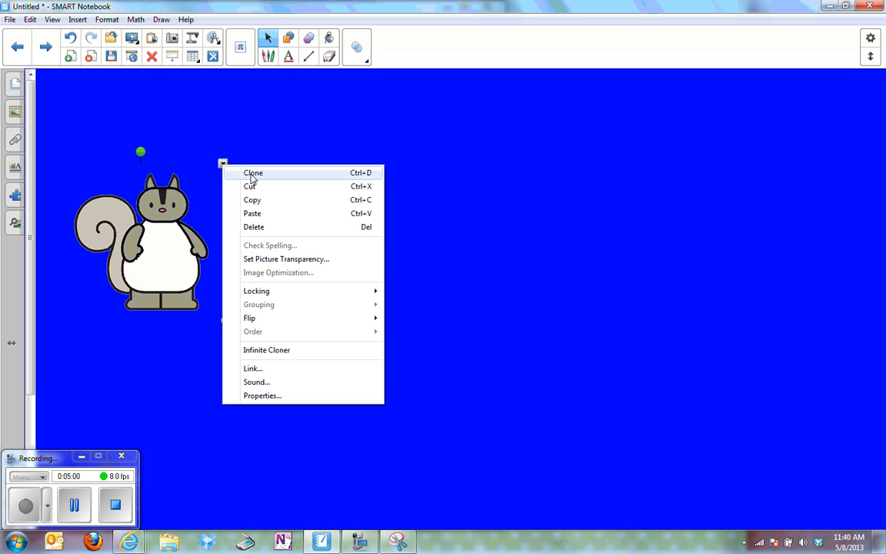
{"action": "left_click", "coordinate": [253, 173]}
{"action": "mouse_move", "coordinate": [230, 269]}
{"action": "left_mouse_down"}
{"action": "mouse_move", "coordinate": [366, 254]}
{"action": "mouse_move", "coordinate": [349, 244]}
{"action": "left_mouse_up"}
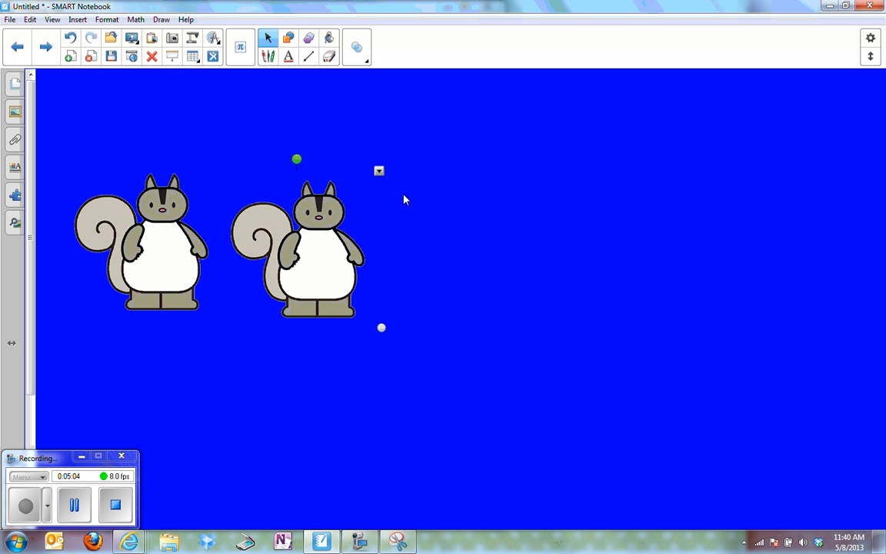
{"action": "left_click", "coordinate": [379, 172]}
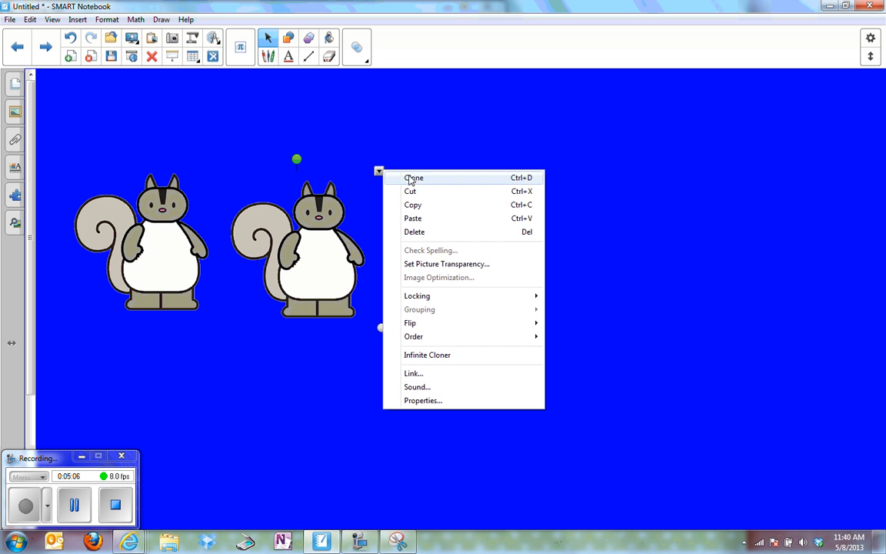
{"action": "left_click", "coordinate": [408, 176]}
{"action": "mouse_move", "coordinate": [444, 230]}
{"action": "left_mouse_down"}
{"action": "mouse_move", "coordinate": [498, 225]}
{"action": "mouse_move", "coordinate": [521, 206]}
{"action": "left_mouse_up"}
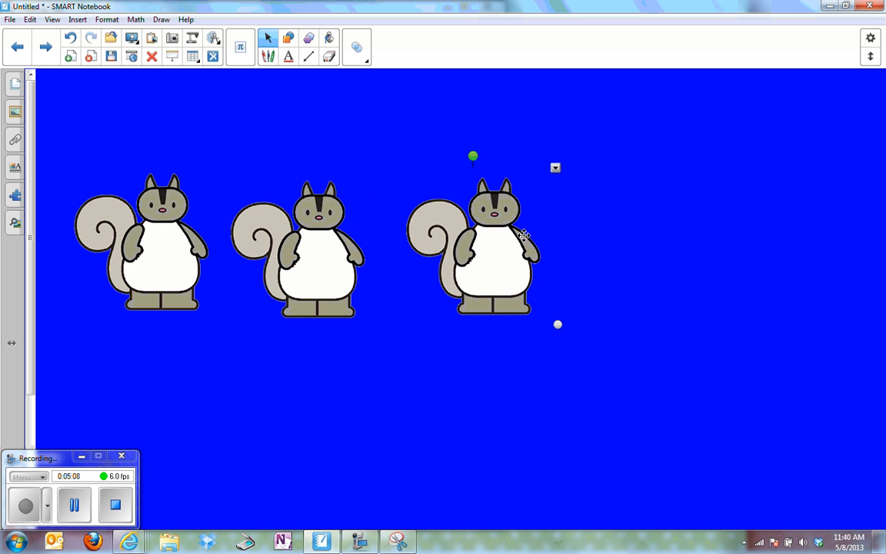
Step: Clone the squirrel two more times and place the copies side by side in a second row below the first
{"action": "left_click", "coordinate": [553, 168]}
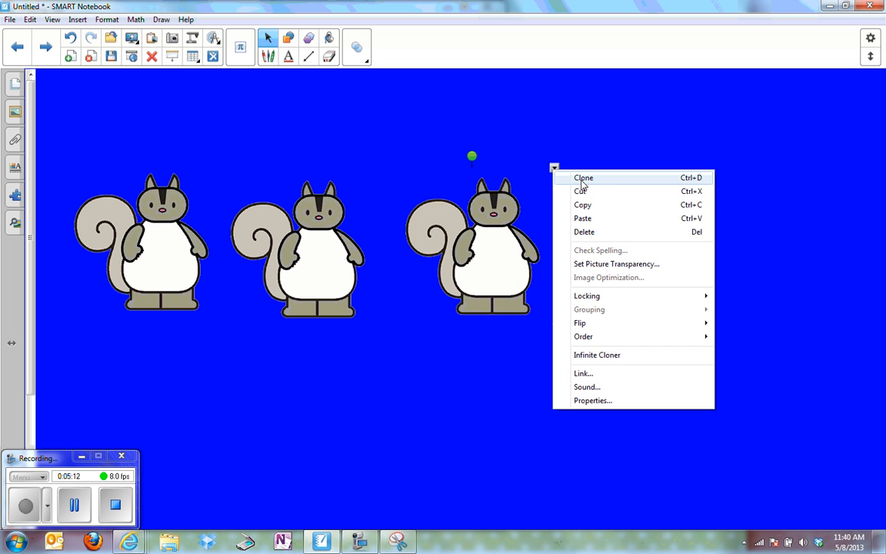
{"action": "left_click", "coordinate": [582, 179]}
{"action": "mouse_move", "coordinate": [529, 276]}
{"action": "left_mouse_down"}
{"action": "mouse_move", "coordinate": [347, 420]}
{"action": "mouse_move", "coordinate": [257, 443]}
{"action": "mouse_move", "coordinate": [214, 441]}
{"action": "left_mouse_up"}
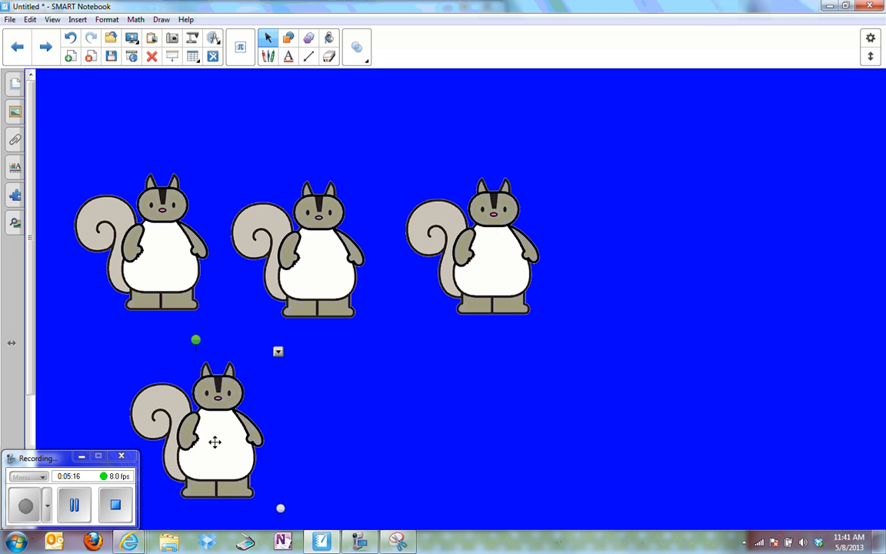
{"action": "left_click", "coordinate": [278, 353]}
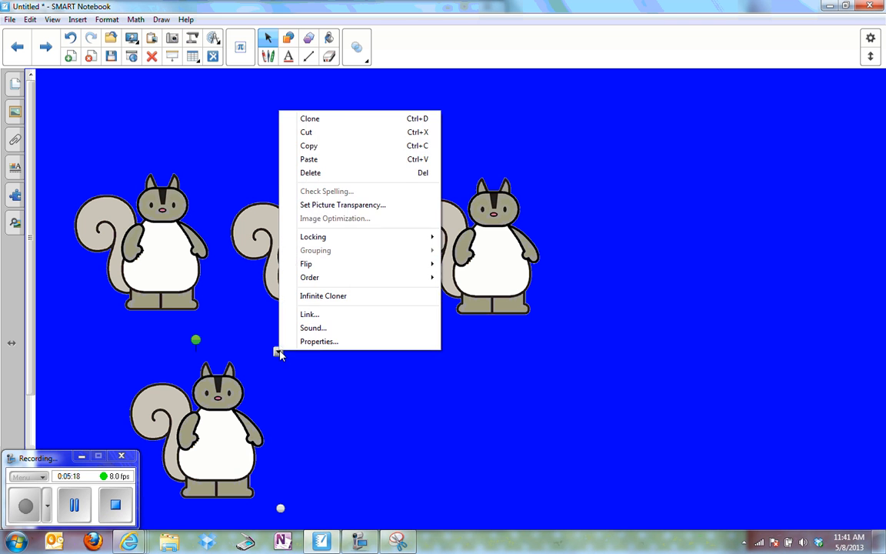
{"action": "left_click", "coordinate": [341, 119]}
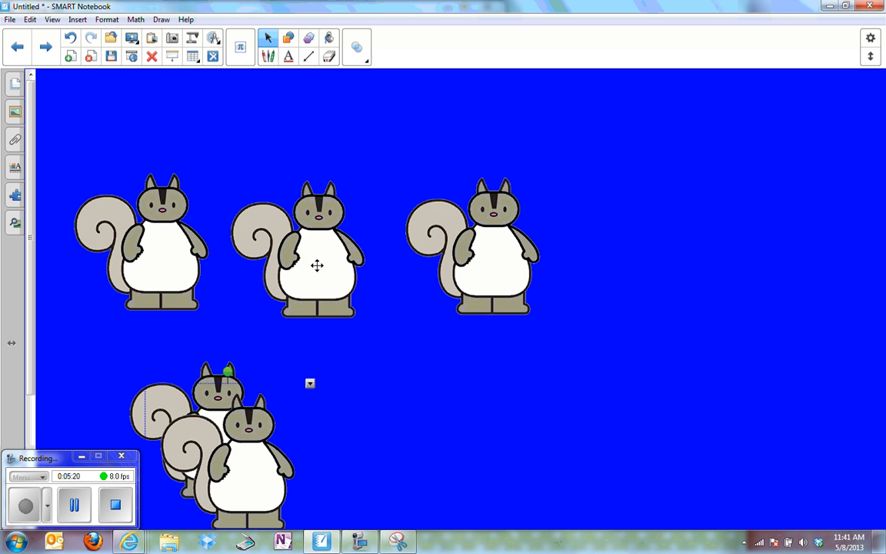
{"action": "mouse_move", "coordinate": [273, 472]}
{"action": "left_mouse_down"}
{"action": "mouse_move", "coordinate": [436, 463]}
{"action": "mouse_move", "coordinate": [432, 455]}
{"action": "left_mouse_up"}
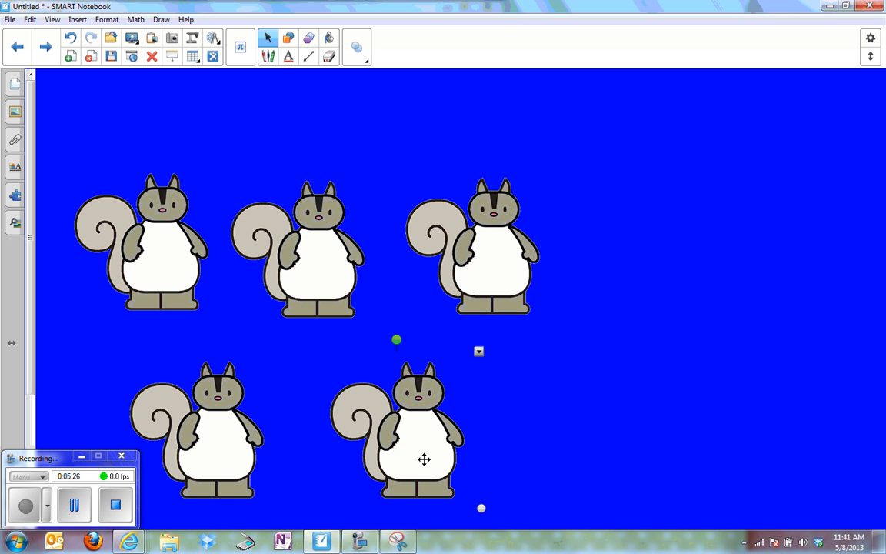
Step: Nudge the two lower squirrels and the third squirrel of the upper row to even out the arrangement
{"action": "left_click_drag", "start_coordinate": [420, 458], "coordinate": [426, 461]}
{"action": "left_click_drag", "start_coordinate": [239, 451], "coordinate": [252, 448]}
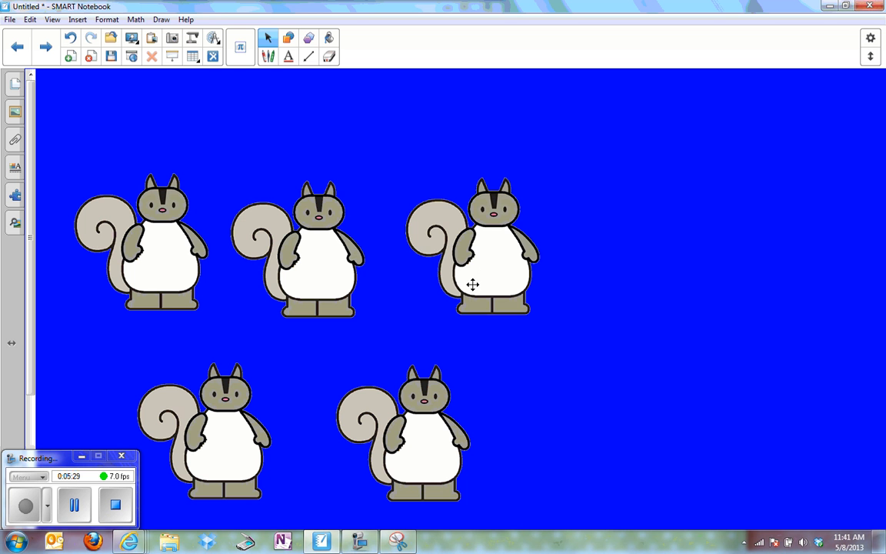
{"action": "left_click_drag", "start_coordinate": [470, 283], "coordinate": [480, 287]}
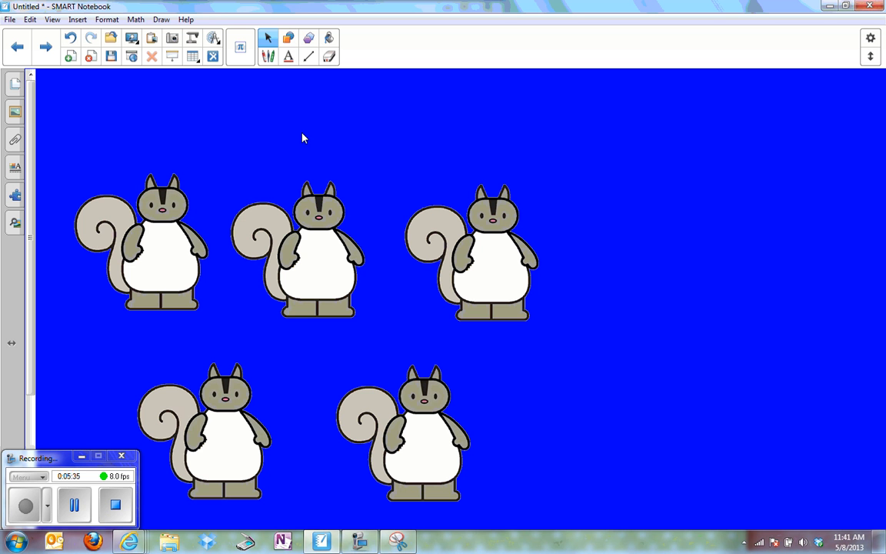
Step: Add the text "1" to the page and place it on the belly of the first squirrel in the upper row
{"action": "left_click", "coordinate": [289, 57]}
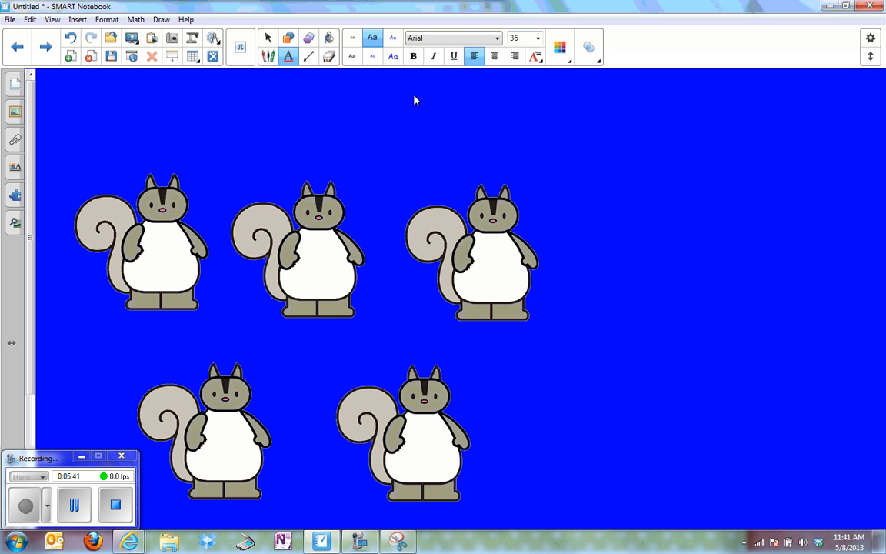
{"action": "left_click", "coordinate": [434, 154]}
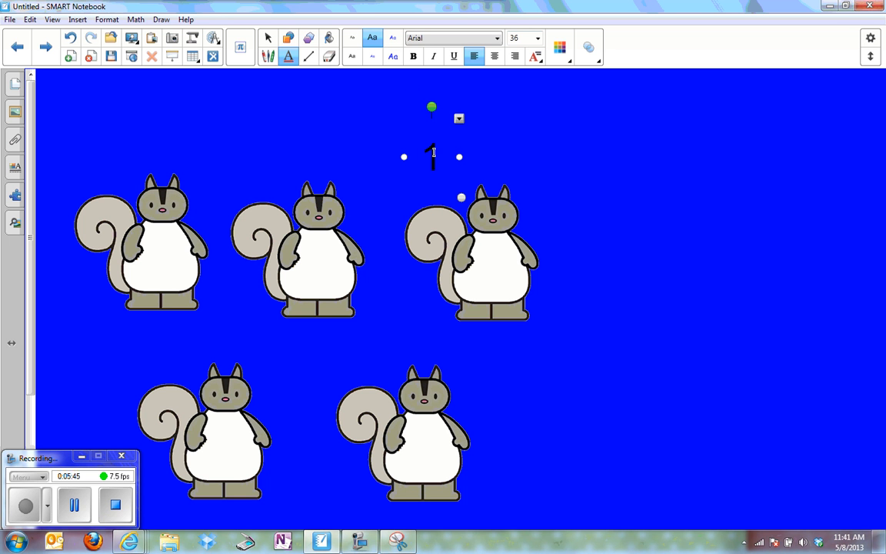
{"action": "type", "text": "1"}
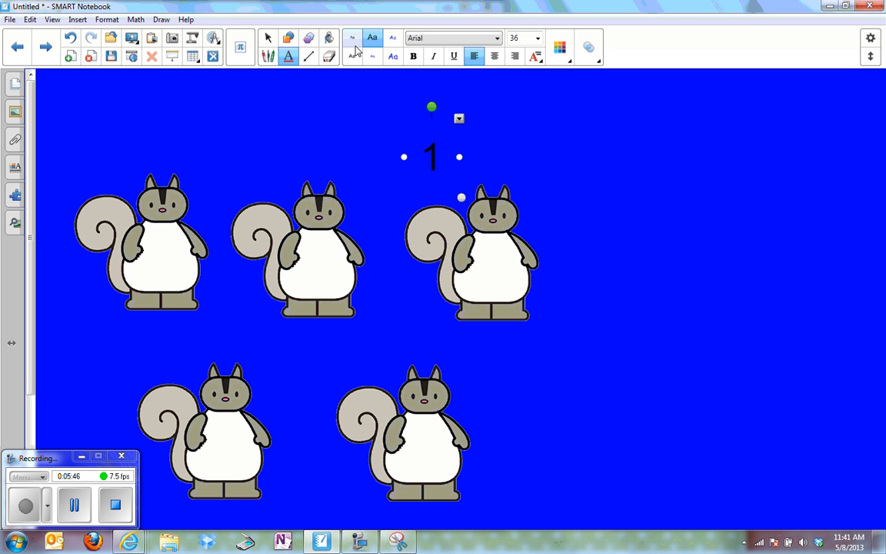
{"action": "left_click", "coordinate": [267, 38]}
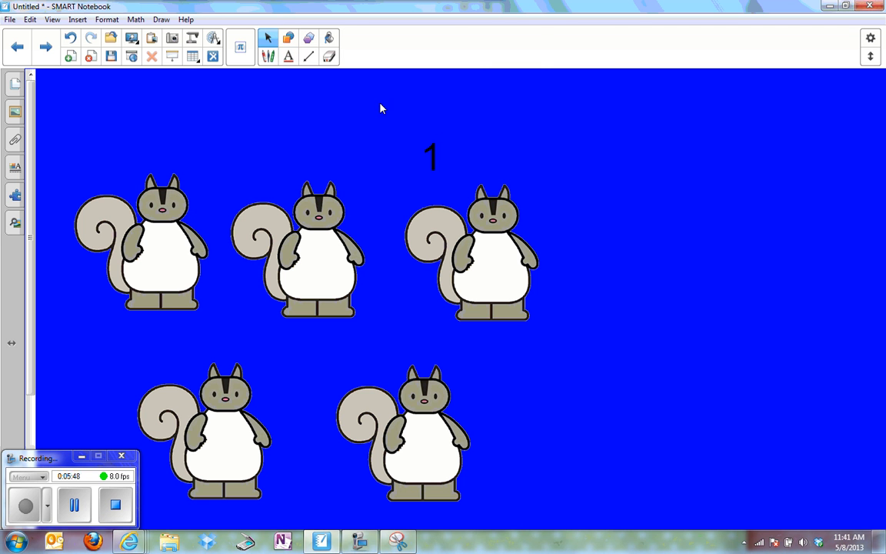
{"action": "left_click", "coordinate": [433, 158]}
{"action": "left_click_drag", "start_coordinate": [432, 158], "coordinate": [139, 270]}
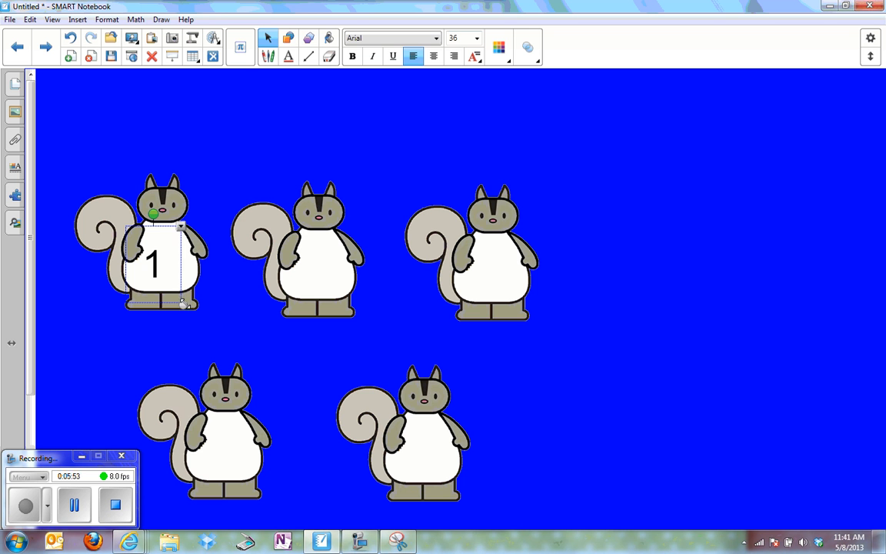
Step: Enlarge the "1" to a font size of about 60.8 and center it on the first squirrel's belly
{"action": "left_click_drag", "start_coordinate": [183, 304], "coordinate": [233, 344]}
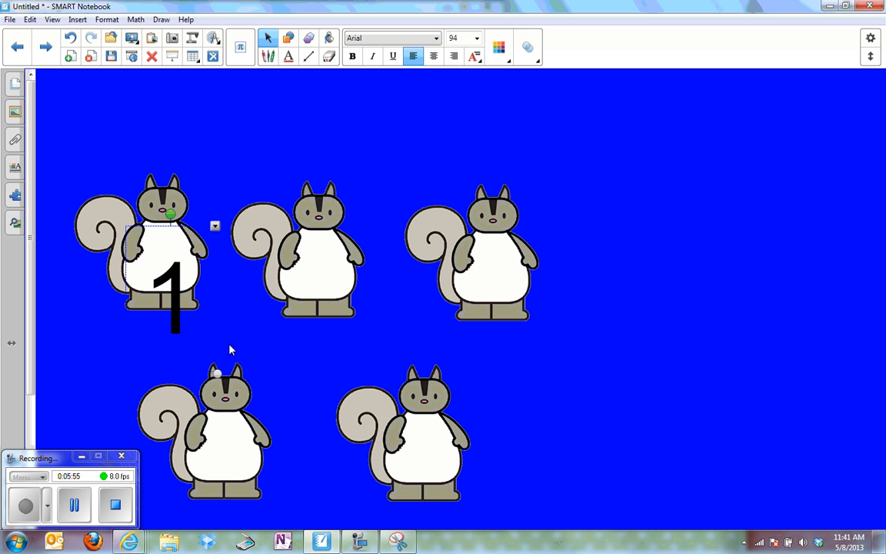
{"action": "mouse_move", "coordinate": [177, 291]}
{"action": "left_mouse_down"}
{"action": "mouse_move", "coordinate": [204, 349]}
{"action": "mouse_move", "coordinate": [171, 284]}
{"action": "left_mouse_up"}
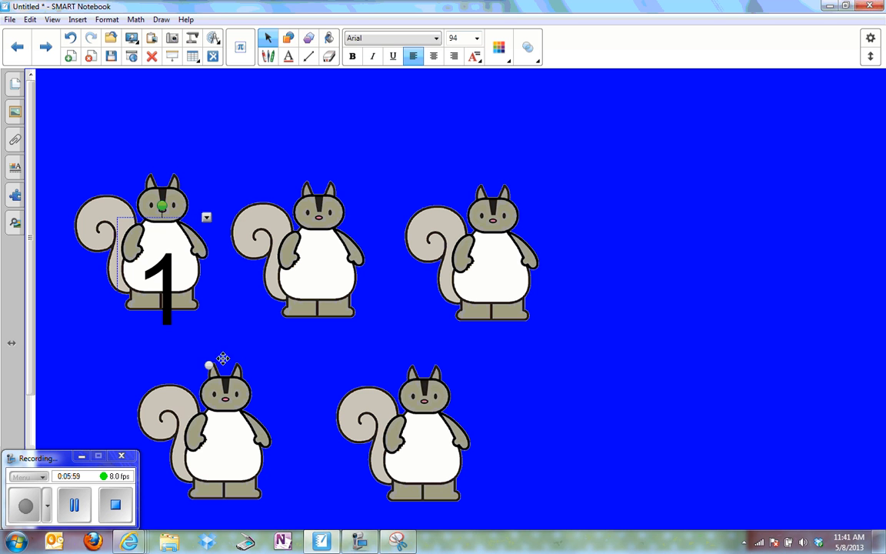
{"action": "left_click_drag", "start_coordinate": [209, 365], "coordinate": [192, 352]}
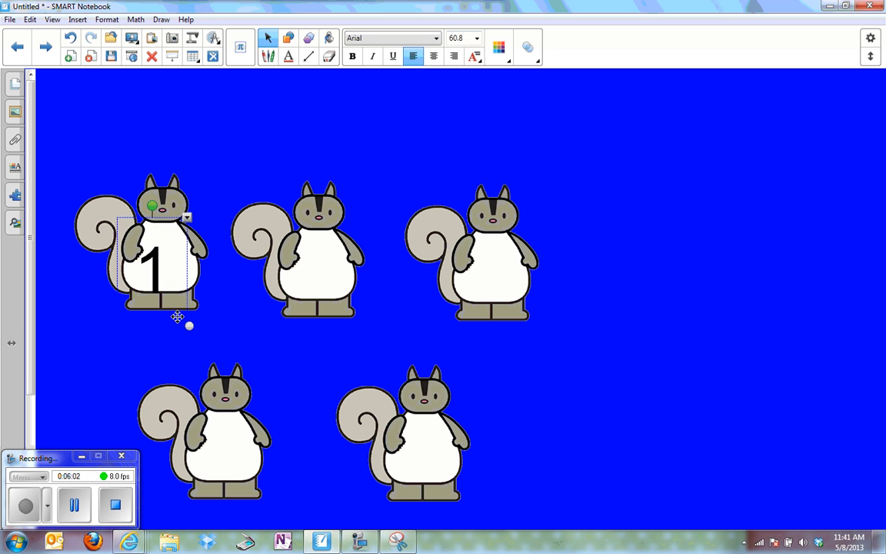
{"action": "left_click_drag", "start_coordinate": [159, 274], "coordinate": [174, 257]}
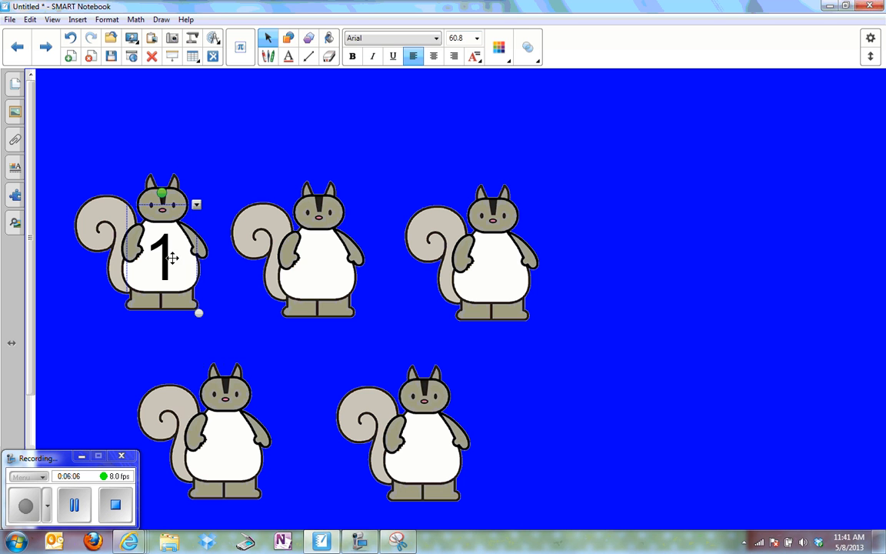
Step: Clone the "1" twice and place the copies on the bellies of the second and third squirrels in the upper row
{"action": "left_click", "coordinate": [197, 205]}
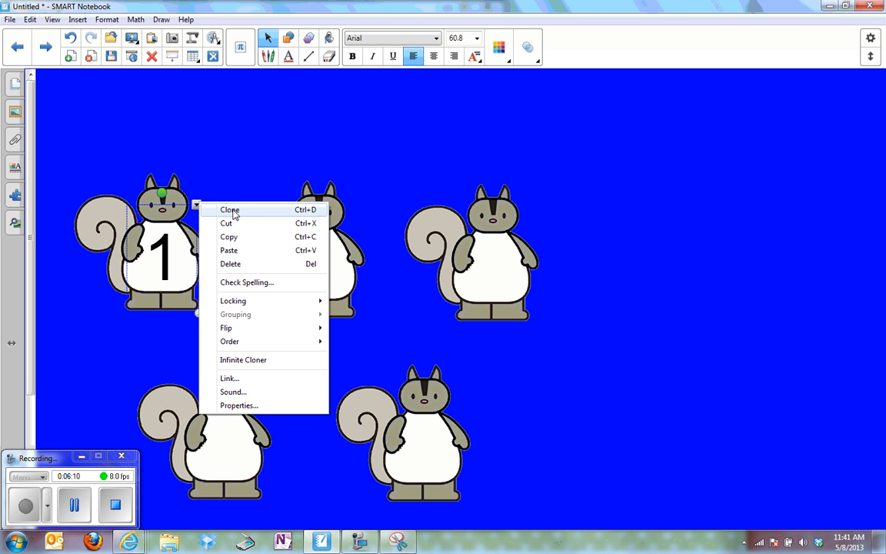
{"action": "left_click", "coordinate": [233, 209]}
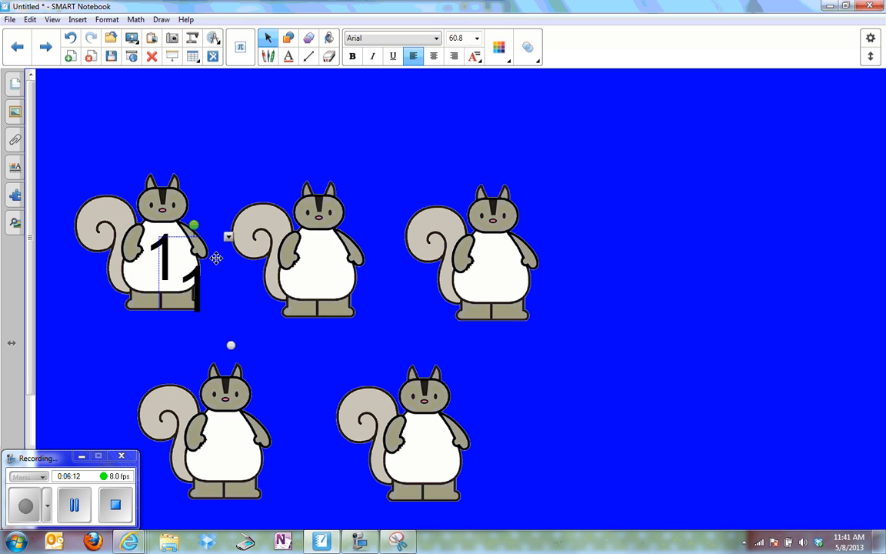
{"action": "mouse_move", "coordinate": [180, 258]}
{"action": "left_mouse_down"}
{"action": "mouse_move", "coordinate": [303, 278]}
{"action": "mouse_move", "coordinate": [343, 273]}
{"action": "mouse_move", "coordinate": [338, 253]}
{"action": "left_mouse_up"}
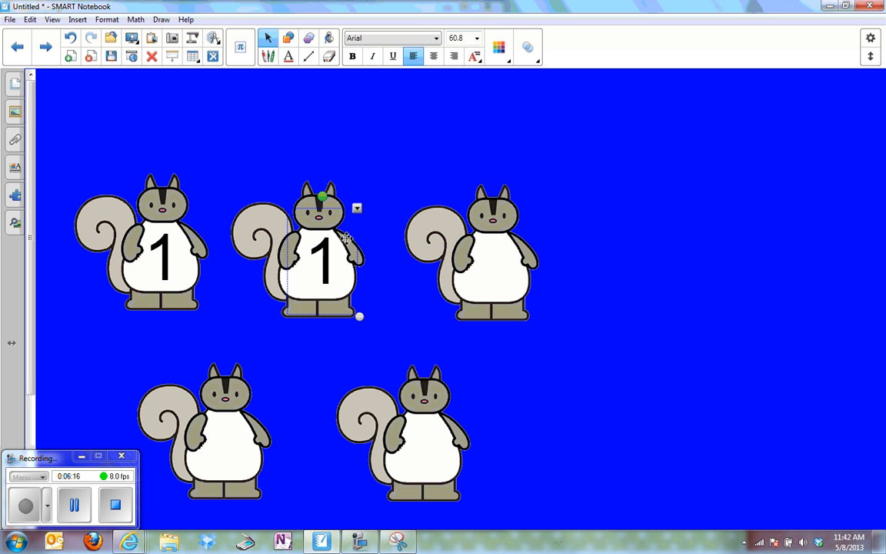
{"action": "left_click", "coordinate": [356, 208]}
{"action": "left_click", "coordinate": [379, 218]}
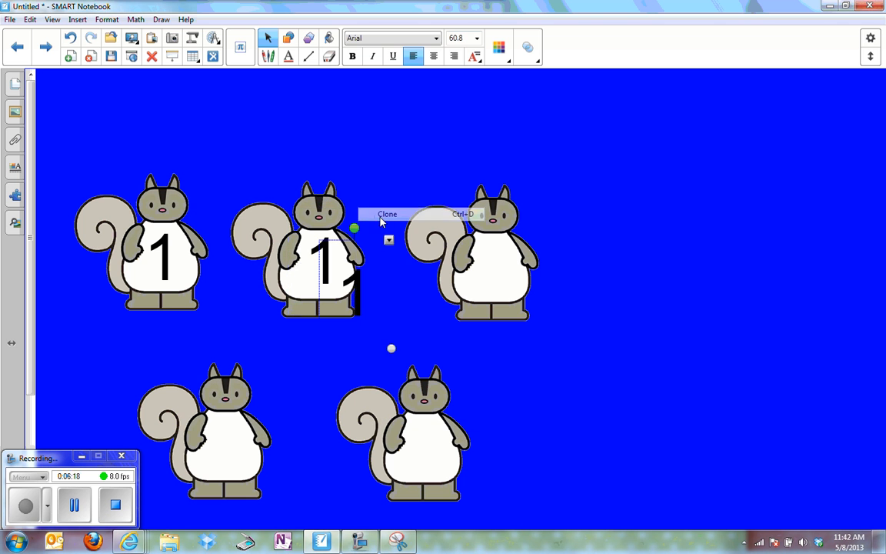
{"action": "mouse_move", "coordinate": [318, 273]}
{"action": "left_mouse_down"}
{"action": "mouse_move", "coordinate": [491, 269]}
{"action": "mouse_move", "coordinate": [494, 278]}
{"action": "left_mouse_up"}
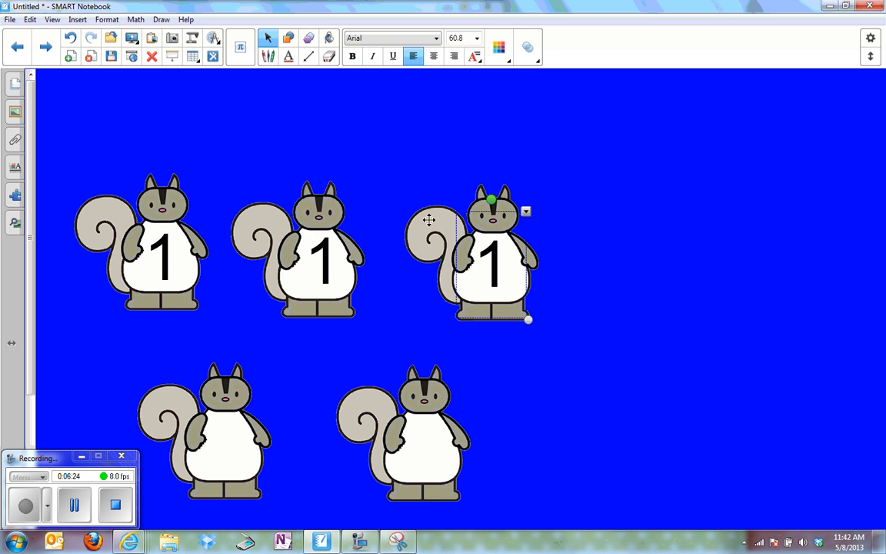
Step: Clone the "1" two more times and place the copies on the bellies of the two lower squirrels
{"action": "right_click", "coordinate": [527, 222]}
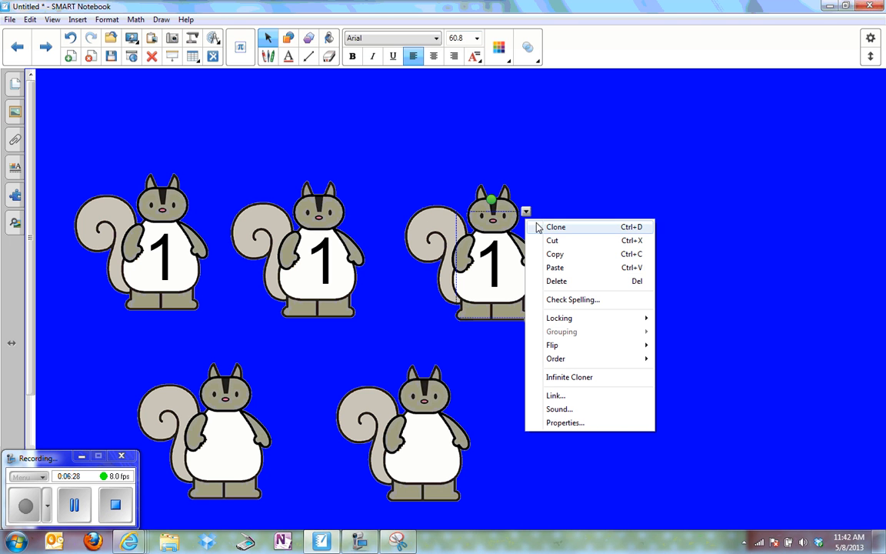
{"action": "left_click", "coordinate": [555, 227]}
{"action": "mouse_move", "coordinate": [529, 302]}
{"action": "left_mouse_down"}
{"action": "mouse_move", "coordinate": [461, 385]}
{"action": "mouse_move", "coordinate": [261, 472]}
{"action": "mouse_move", "coordinate": [202, 471]}
{"action": "mouse_move", "coordinate": [228, 465]}
{"action": "left_mouse_up"}
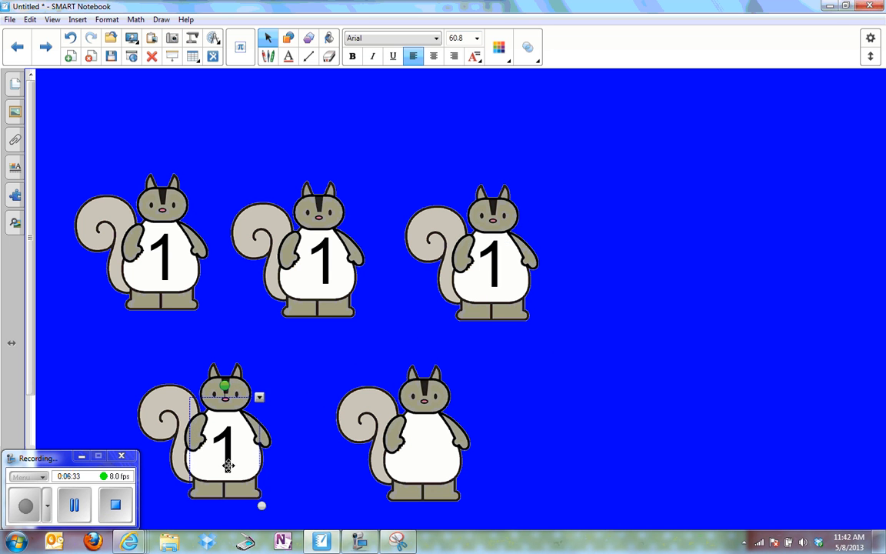
{"action": "left_click", "coordinate": [259, 397]}
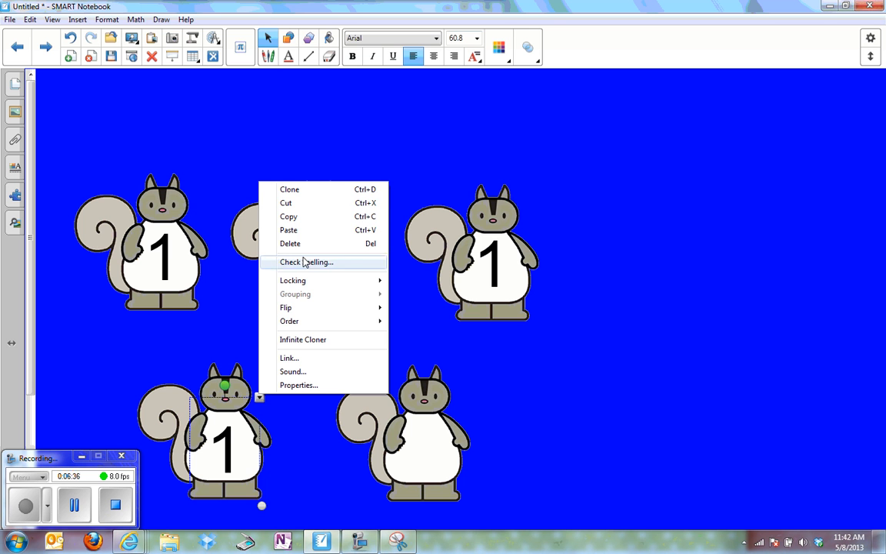
{"action": "left_click", "coordinate": [306, 190]}
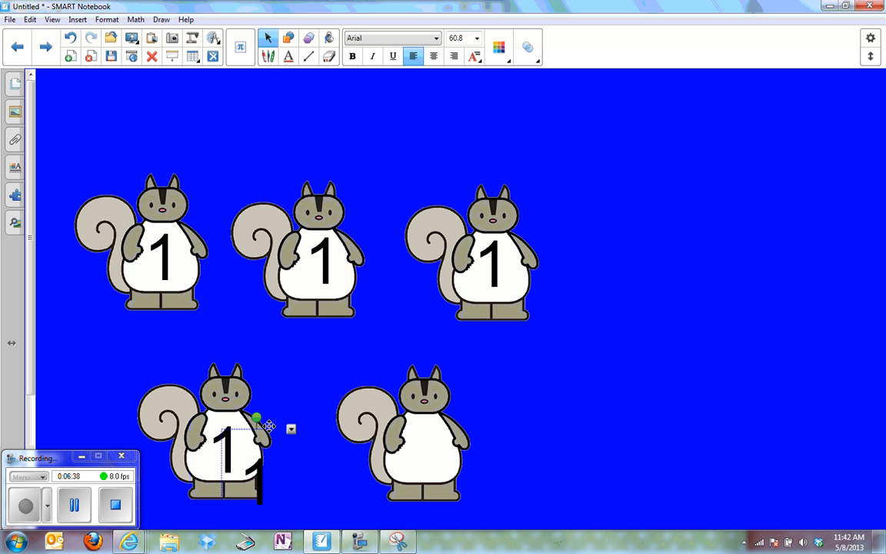
{"action": "left_click_drag", "start_coordinate": [268, 484], "coordinate": [433, 459]}
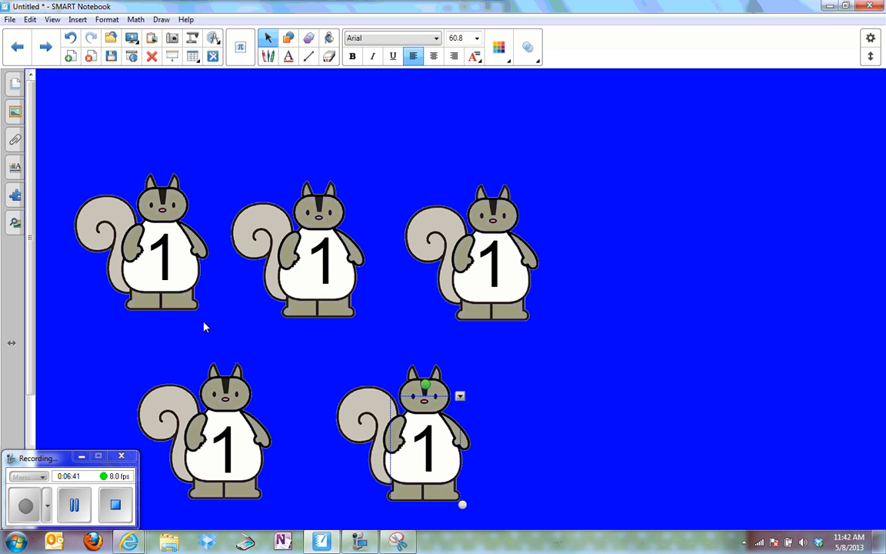
Step: Change the numbers on the second and third squirrels of the upper row to 2 and 3
{"action": "left_click", "coordinate": [323, 257]}
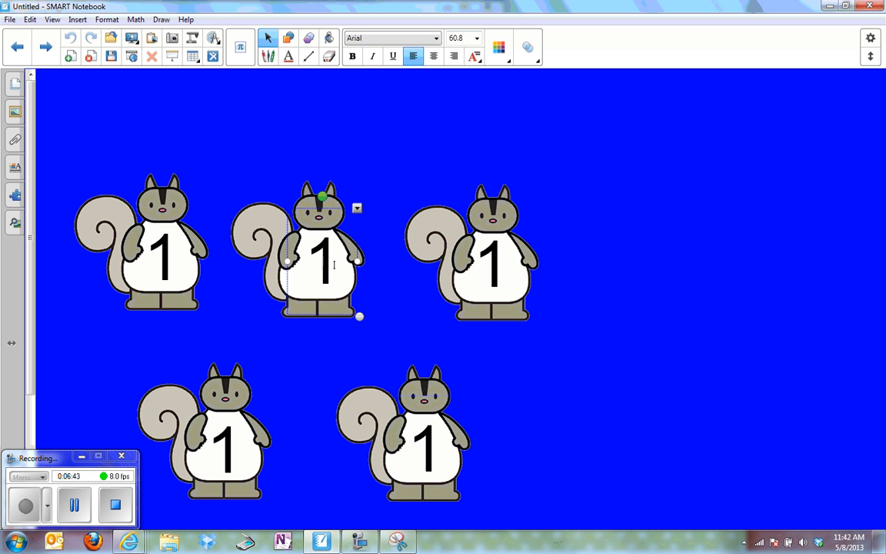
{"action": "double_click", "coordinate": [311, 268]}
{"action": "type", "text": "2"}
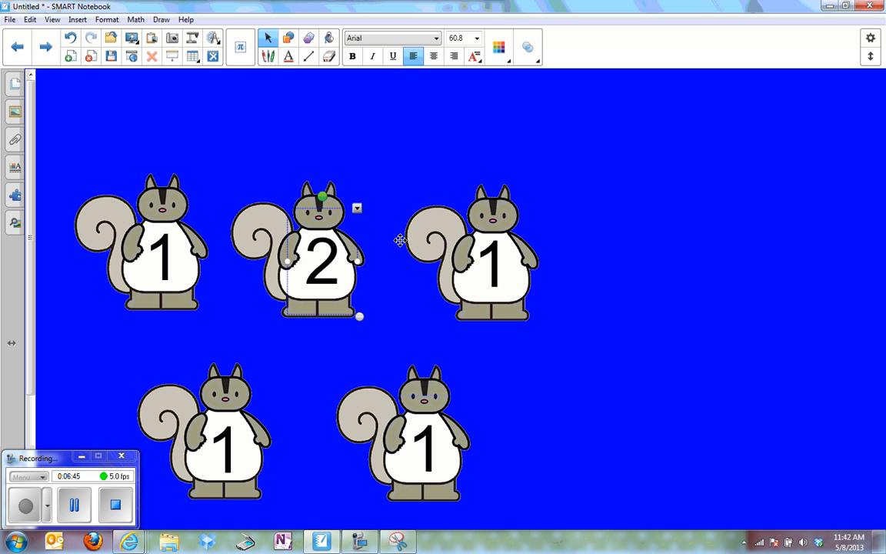
{"action": "left_click", "coordinate": [490, 267]}
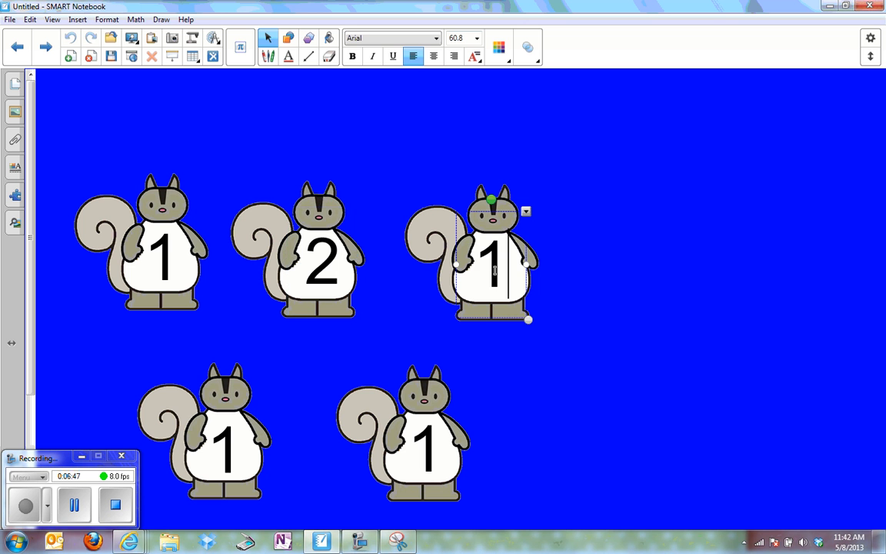
{"action": "double_click", "coordinate": [474, 274]}
{"action": "type", "text": "3"}
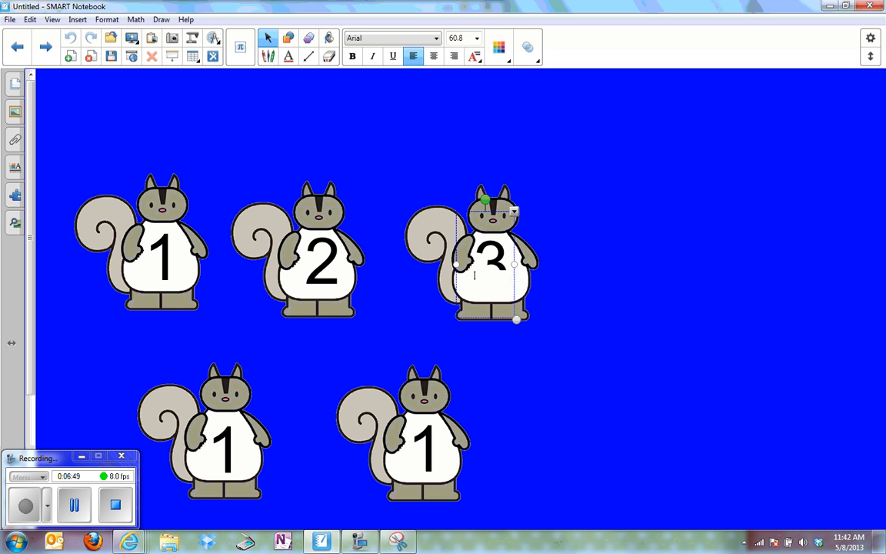
Step: Change the numbers on the two lower squirrels to 4 and 5
{"action": "left_click", "coordinate": [234, 458]}
{"action": "left_click_drag", "start_coordinate": [234, 458], "coordinate": [201, 453]}
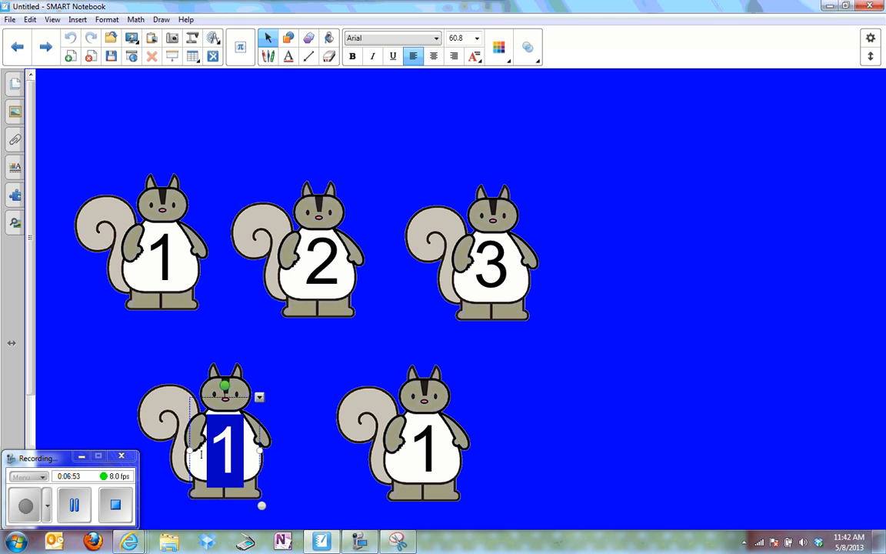
{"action": "type", "text": "4"}
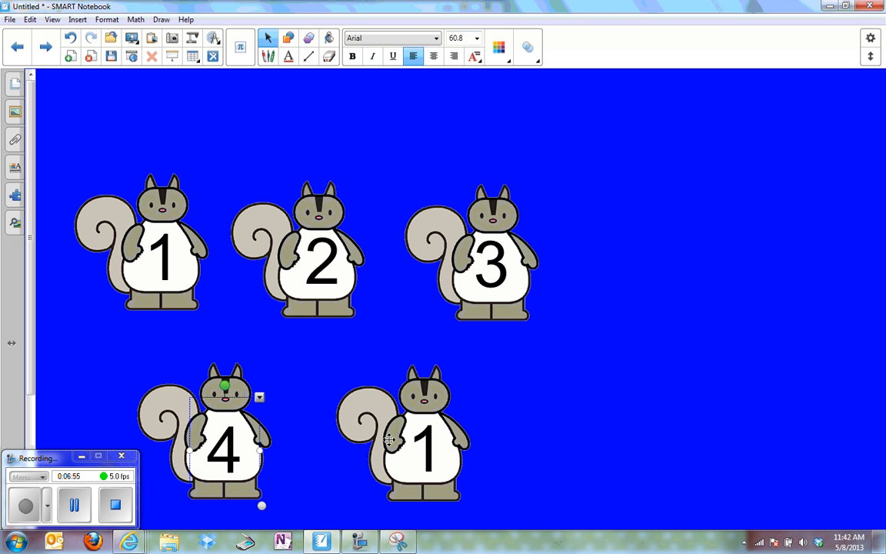
{"action": "left_click", "coordinate": [433, 455]}
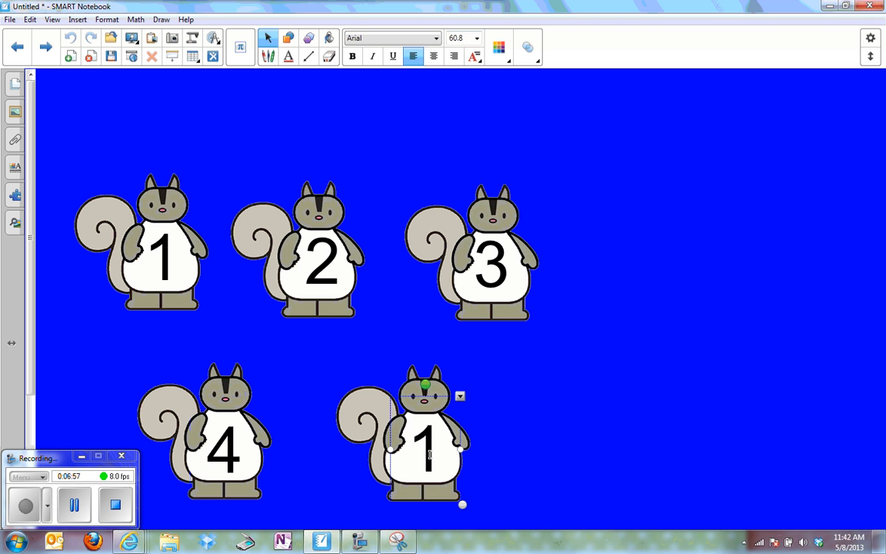
{"action": "double_click", "coordinate": [430, 456]}
{"action": "type", "text": "5"}
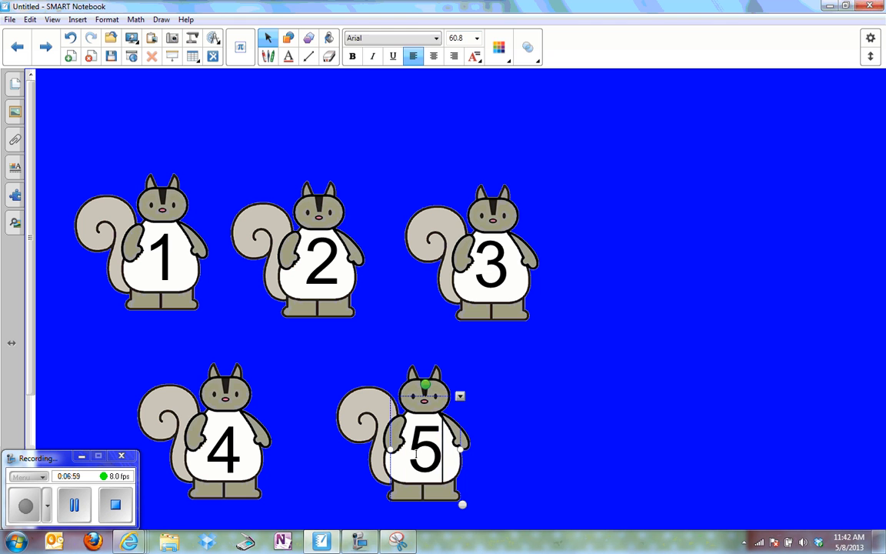
{"action": "left_click", "coordinate": [566, 425]}
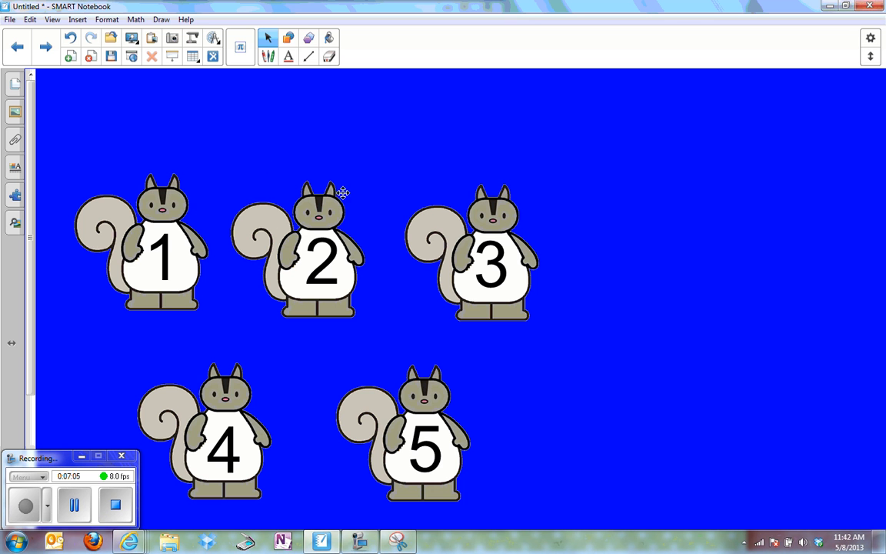
Step: Select all five squirrels with their numbers, lock them in place, and test the lock by trying to move one
{"action": "mouse_move", "coordinate": [343, 193]}
{"action": "left_mouse_down"}
{"action": "mouse_move", "coordinate": [452, 221]}
{"action": "mouse_move", "coordinate": [530, 285]}
{"action": "mouse_move", "coordinate": [543, 444]}
{"action": "left_mouse_up"}
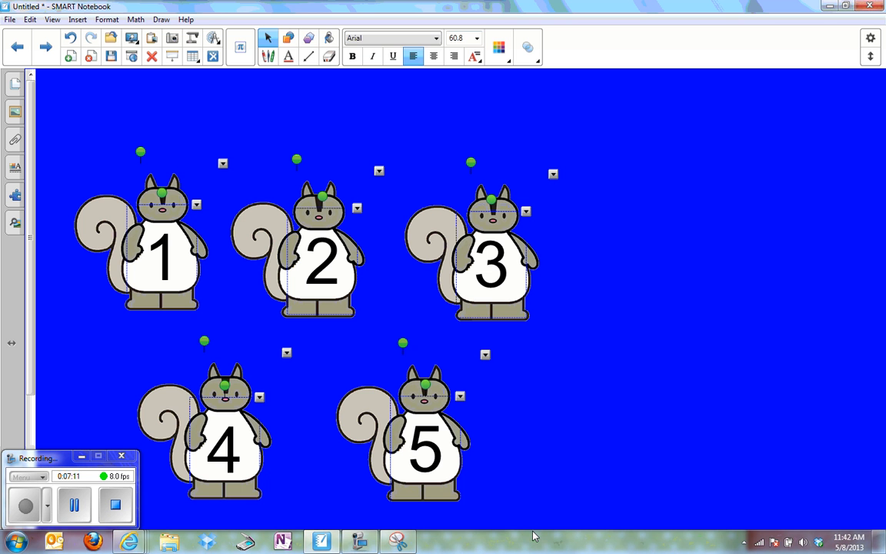
{"action": "left_click", "coordinate": [553, 175]}
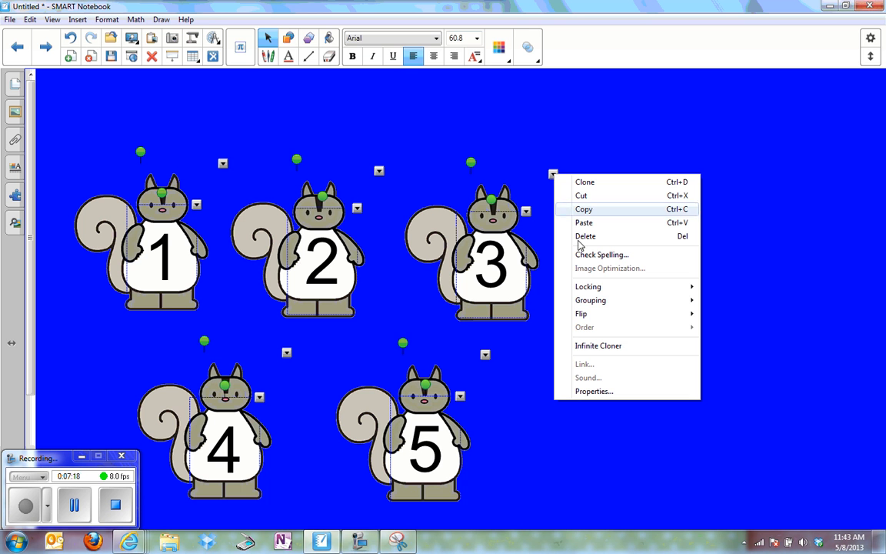
{"action": "mouse_move", "coordinate": [587, 288]}
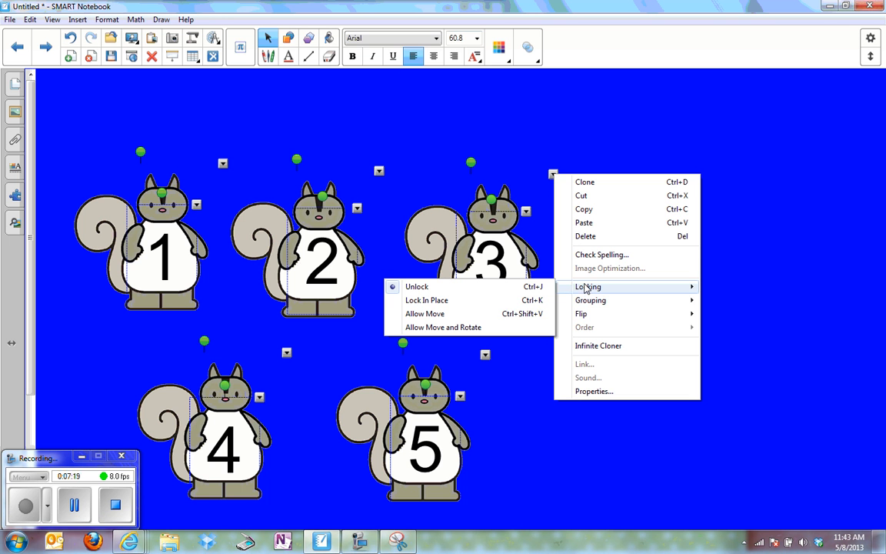
{"action": "left_click", "coordinate": [435, 301]}
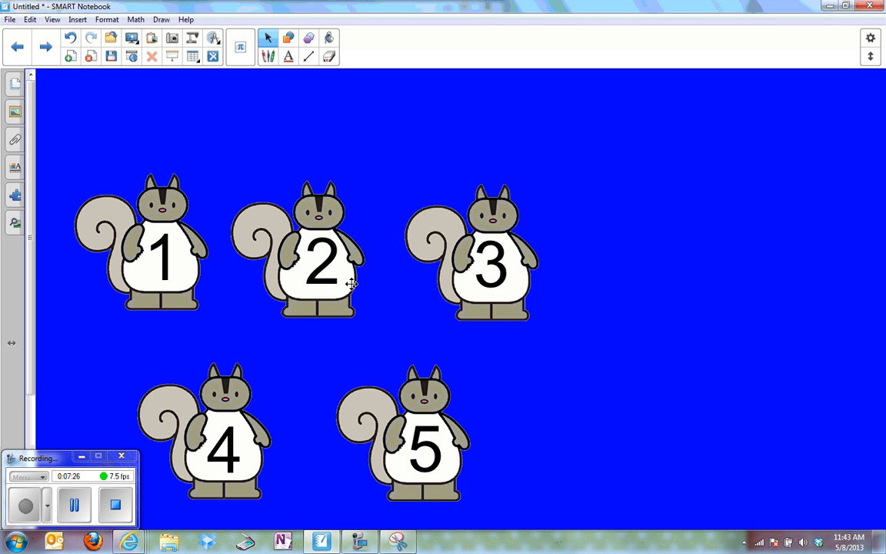
{"action": "left_click_drag", "start_coordinate": [314, 269], "coordinate": [262, 206]}
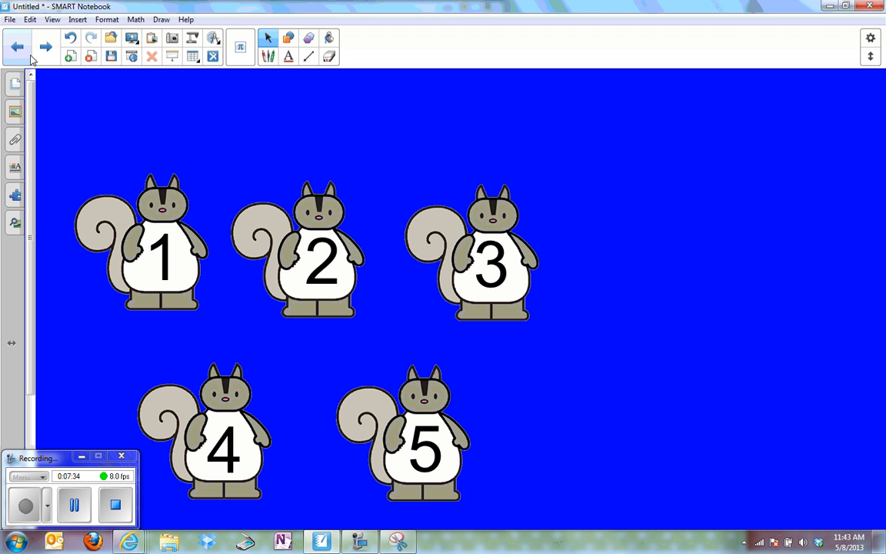
Step: Replace the blue page background with the Leaves background from the gallery's backgrounds search results
{"action": "left_click", "coordinate": [14, 113]}
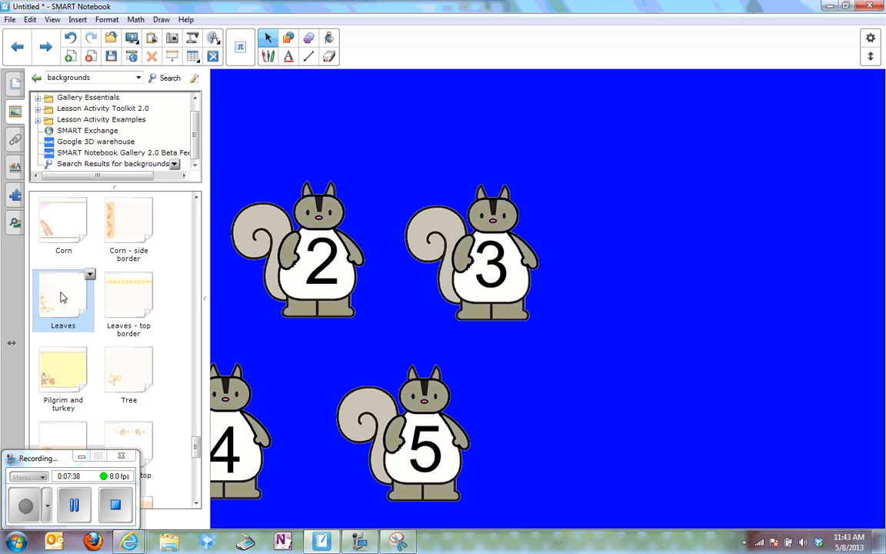
{"action": "left_click_drag", "start_coordinate": [153, 312], "coordinate": [259, 312]}
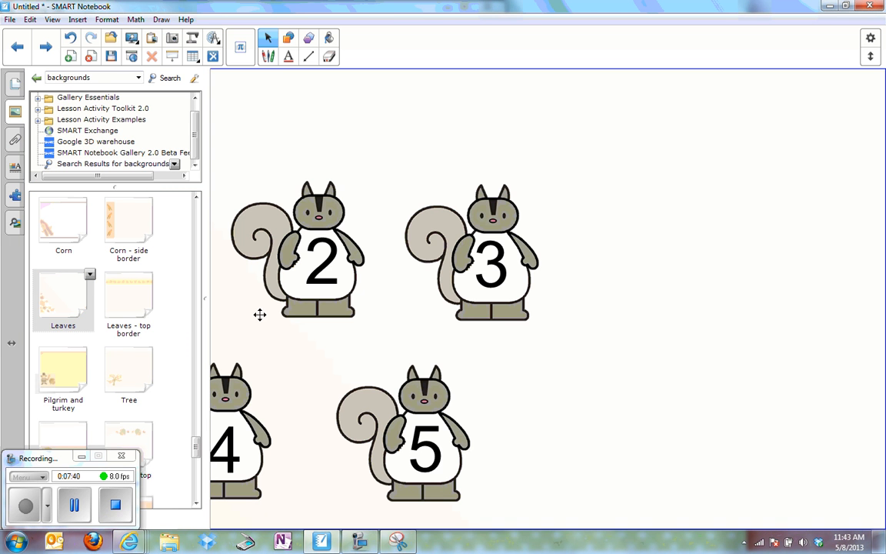
{"action": "left_click", "coordinate": [534, 377]}
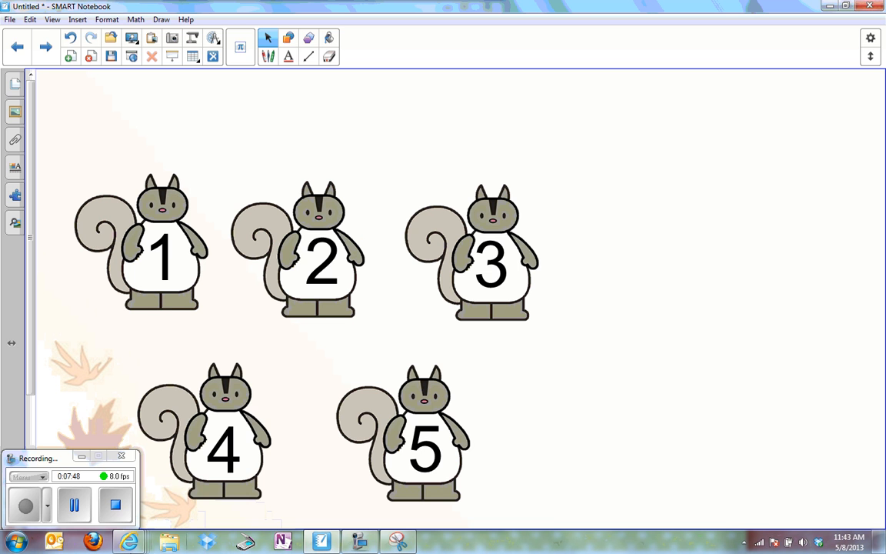
Step: Switch to Internet Explorer, close the squirrel template window and bring up the acorn template page
{"action": "mouse_move", "coordinate": [129, 541]}
{"action": "left_click", "coordinate": [214, 475]}
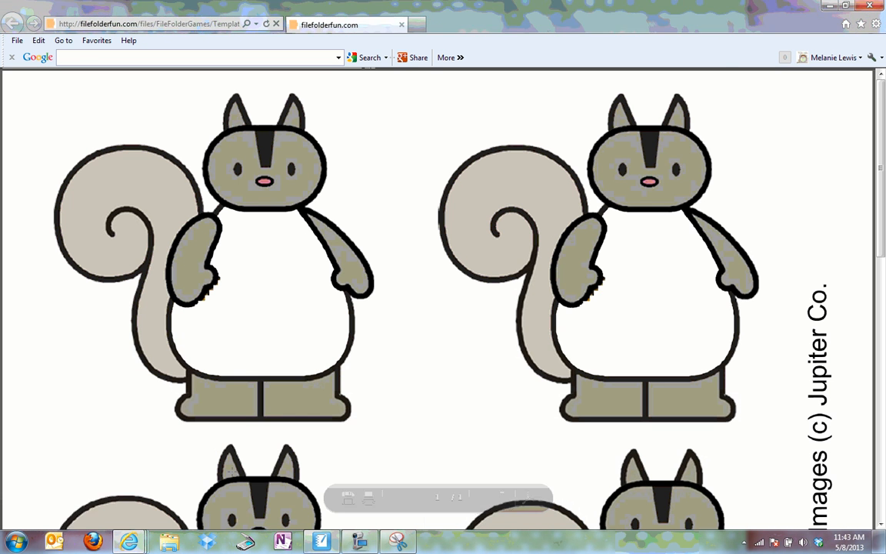
{"action": "left_click", "coordinate": [870, 6]}
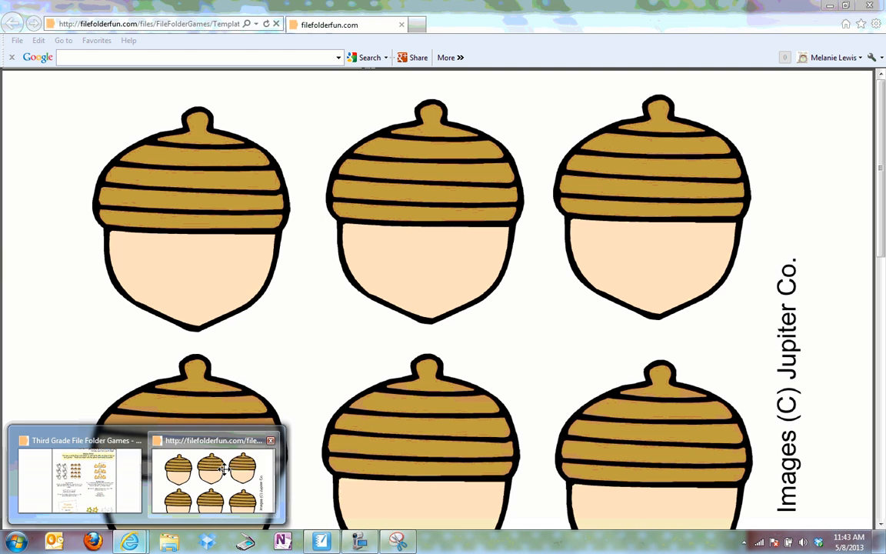
{"action": "left_click", "coordinate": [223, 468]}
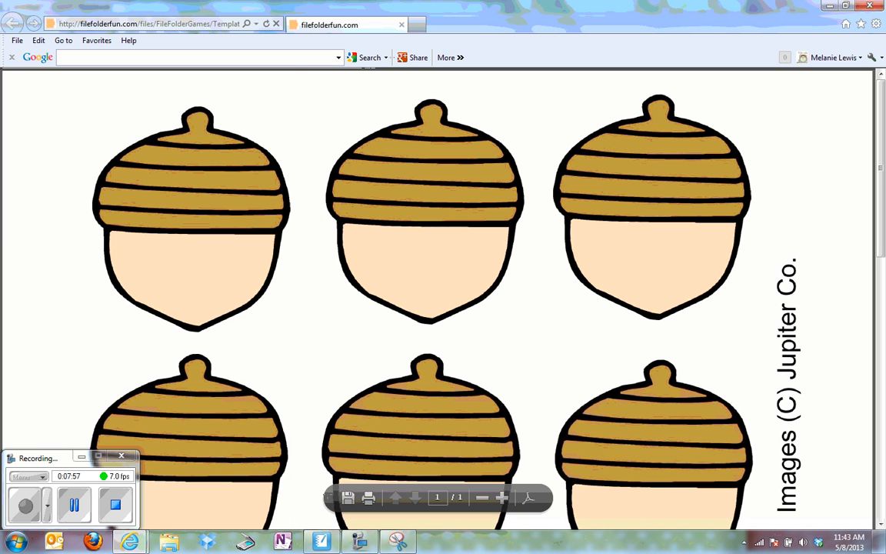
{"action": "left_click", "coordinate": [399, 545]}
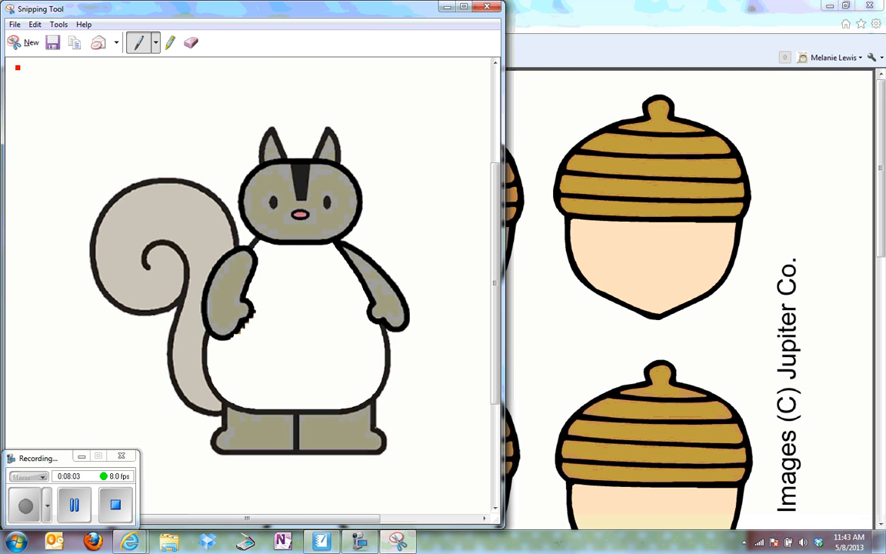
{"action": "left_click", "coordinate": [26, 43]}
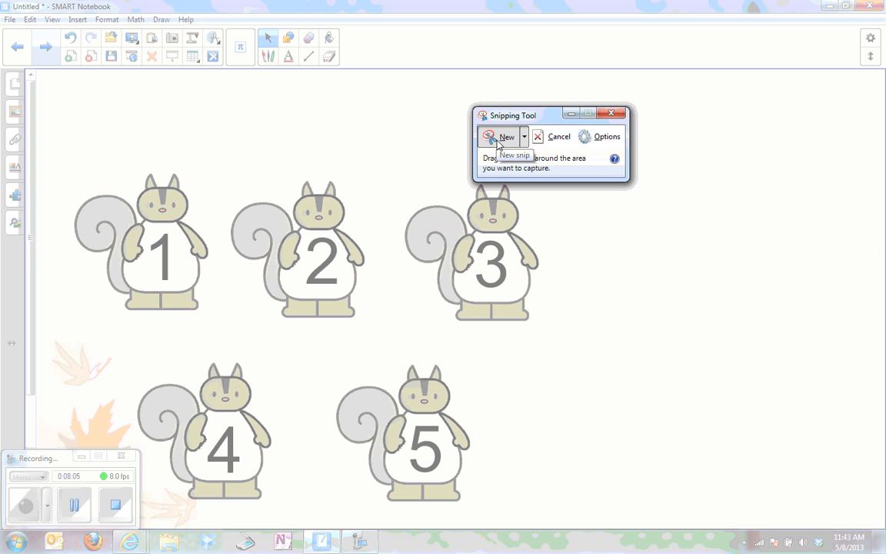
{"action": "key", "text": "Escape"}
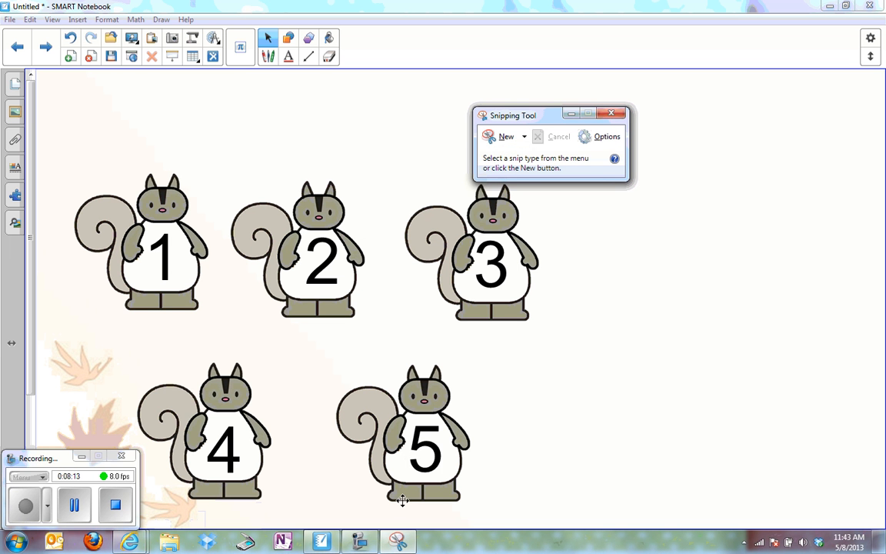
Step: Capture the first acorn on the Internet Explorer template page with Snipping Tool and copy the snip
{"action": "mouse_move", "coordinate": [135, 542]}
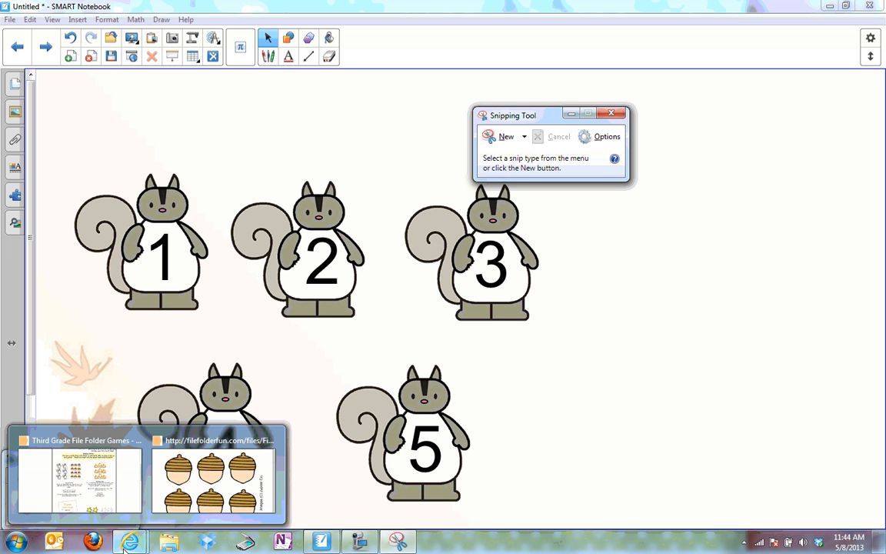
{"action": "left_click", "coordinate": [205, 479]}
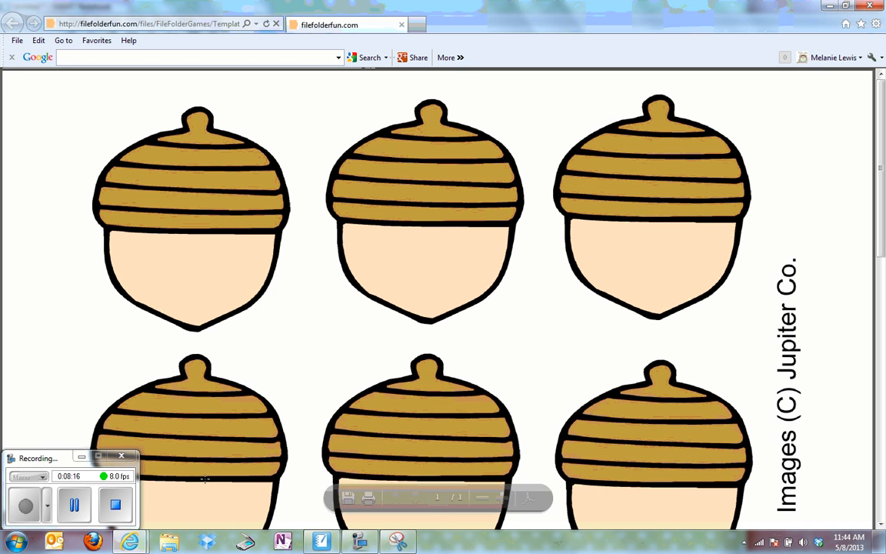
{"action": "left_click", "coordinate": [398, 541]}
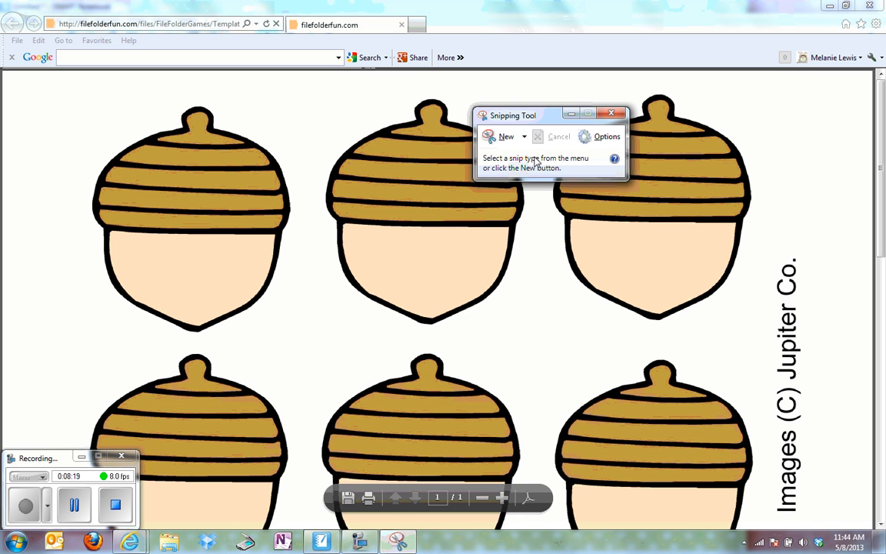
{"action": "left_click", "coordinate": [496, 136]}
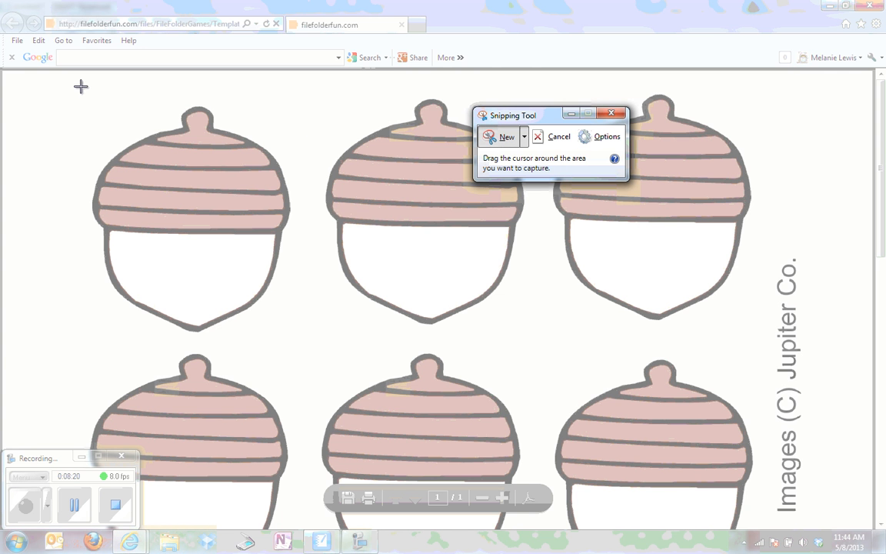
{"action": "left_click_drag", "start_coordinate": [72, 95], "coordinate": [312, 338]}
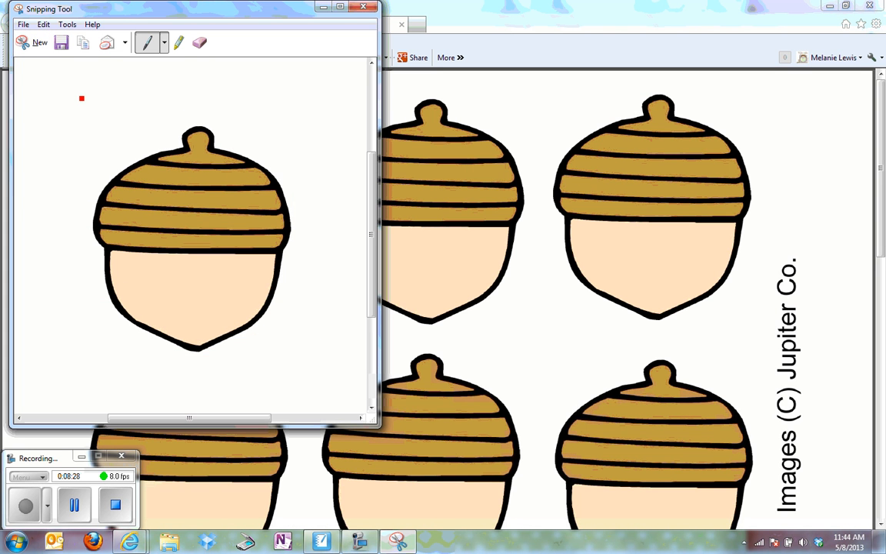
{"action": "left_click", "coordinate": [44, 25]}
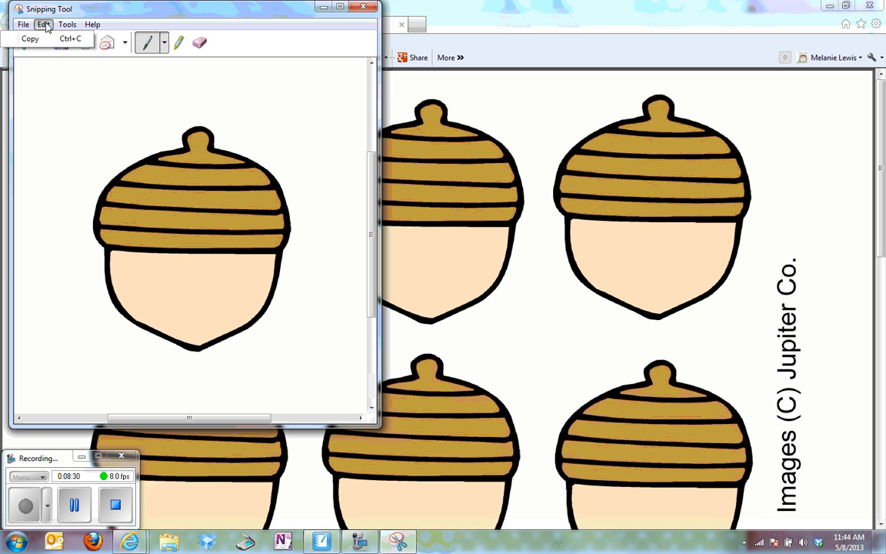
{"action": "left_click", "coordinate": [43, 38]}
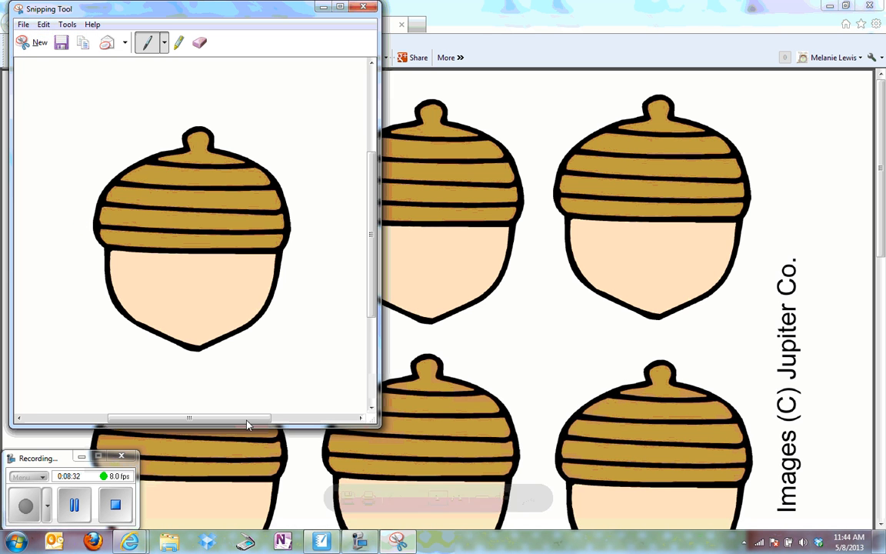
Step: Switch to SMART Notebook, paste the acorn onto the squirrel page and shrink it to smaller than a squirrel
{"action": "left_click", "coordinate": [320, 541]}
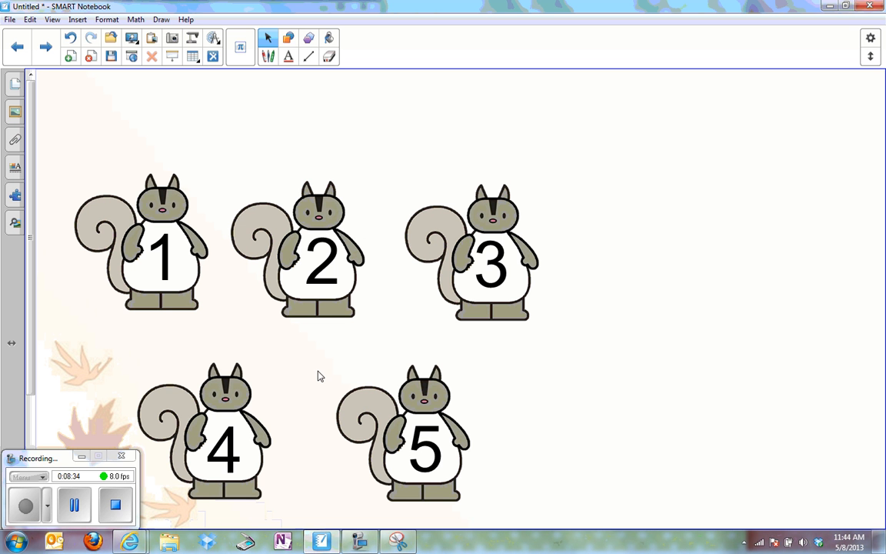
{"action": "left_click", "coordinate": [30, 19]}
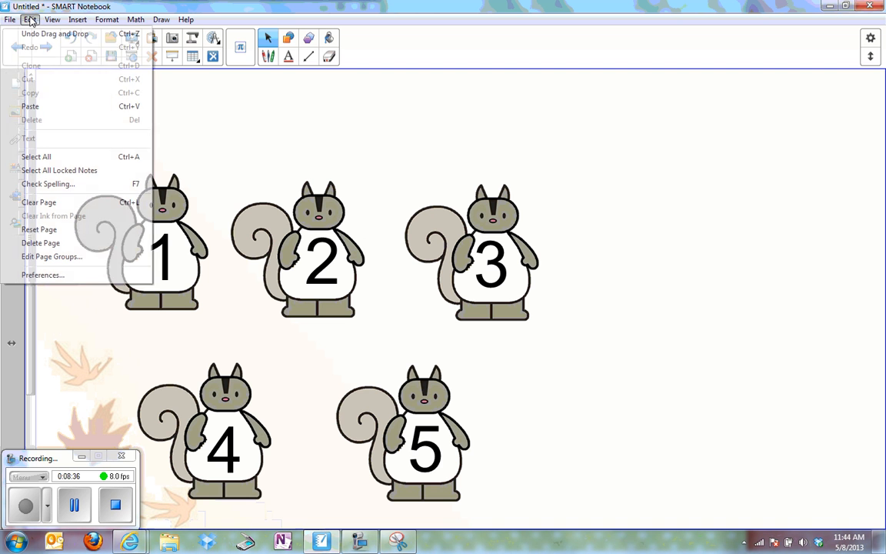
{"action": "left_click", "coordinate": [40, 107]}
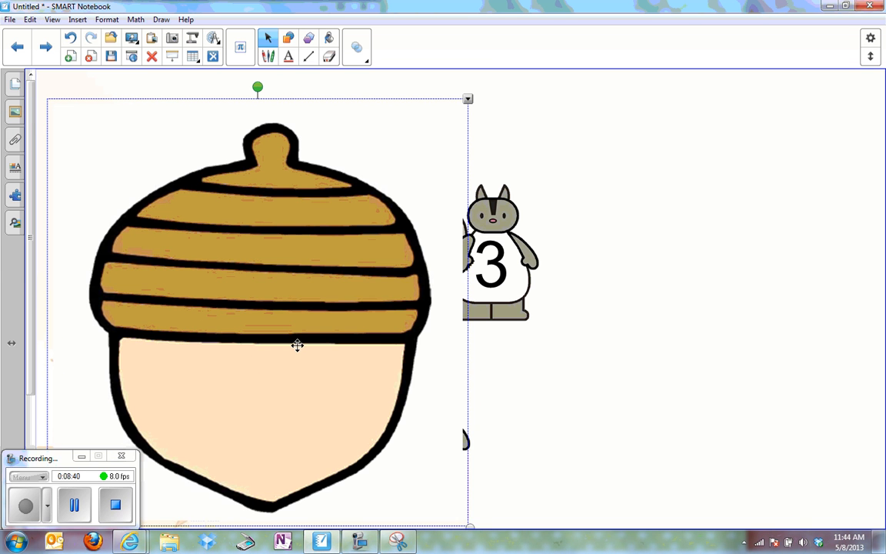
{"action": "left_click_drag", "start_coordinate": [292, 346], "coordinate": [341, 317]}
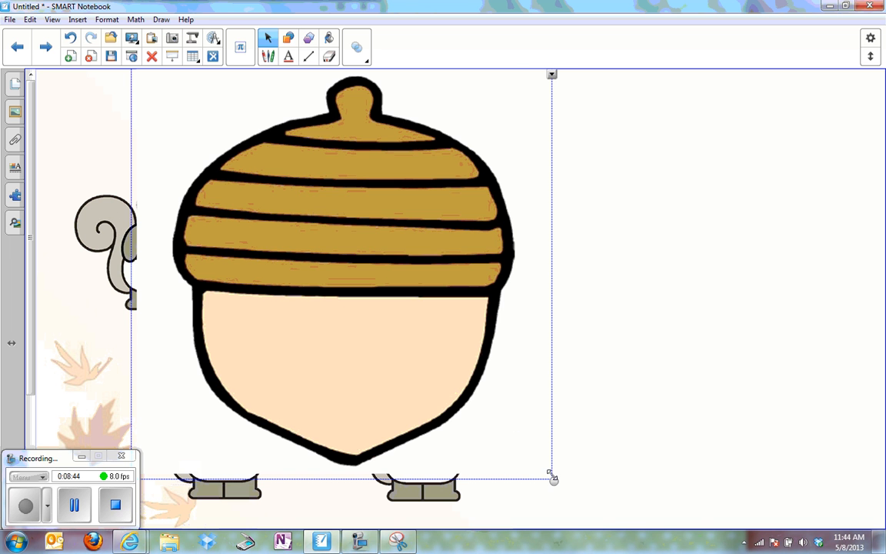
{"action": "left_click_drag", "start_coordinate": [552, 477], "coordinate": [290, 203]}
{"action": "left_click_drag", "start_coordinate": [241, 177], "coordinate": [352, 356]}
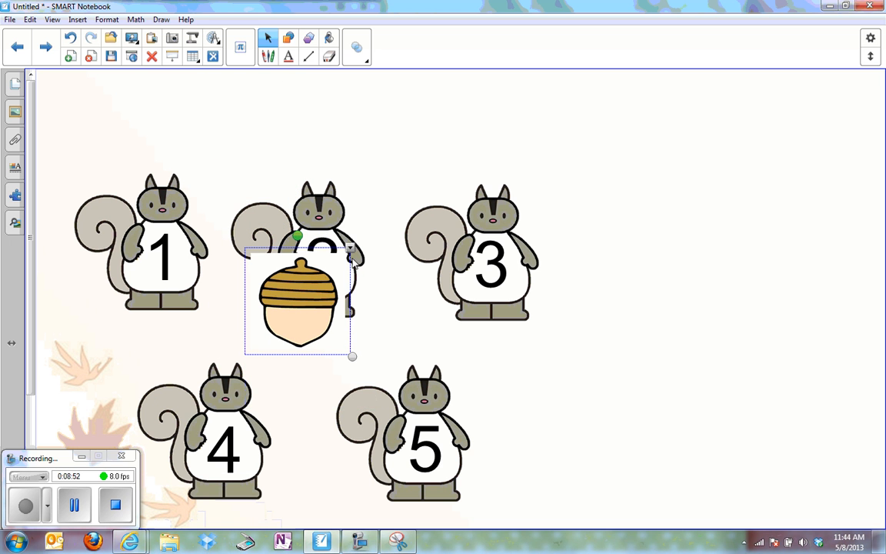
Step: Make the acorn picture's white background transparent and move the acorn to the empty area above and beyond squirrel 3
{"action": "left_click", "coordinate": [350, 248]}
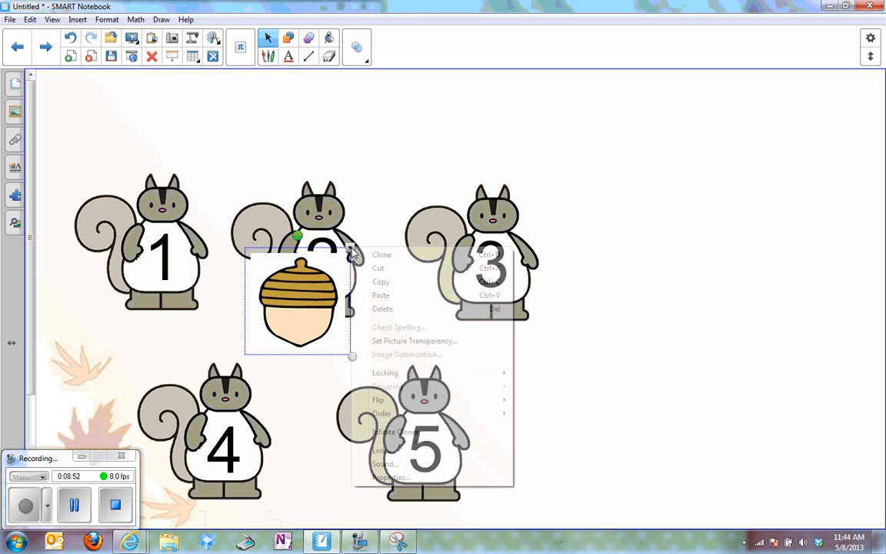
{"action": "left_click", "coordinate": [393, 343]}
{"action": "left_click", "coordinate": [395, 337]}
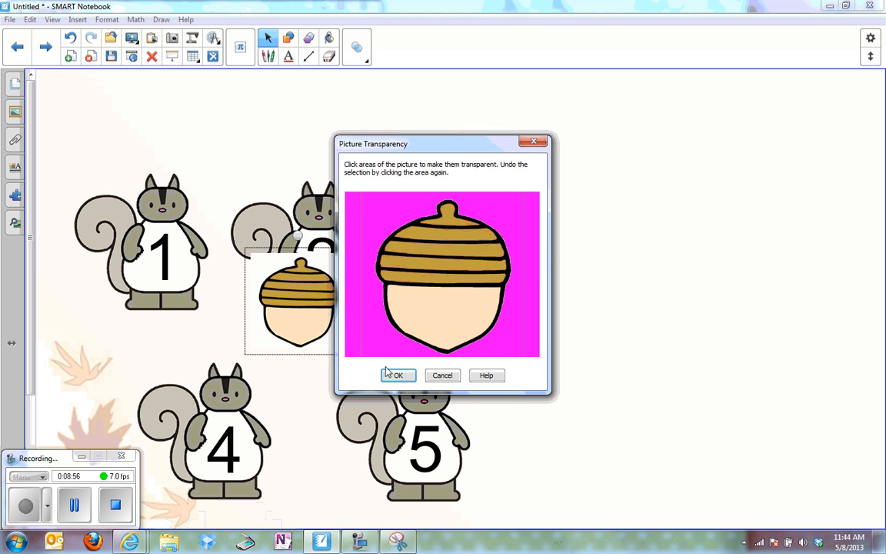
{"action": "left_click", "coordinate": [393, 374]}
{"action": "left_click_drag", "start_coordinate": [302, 316], "coordinate": [645, 148]}
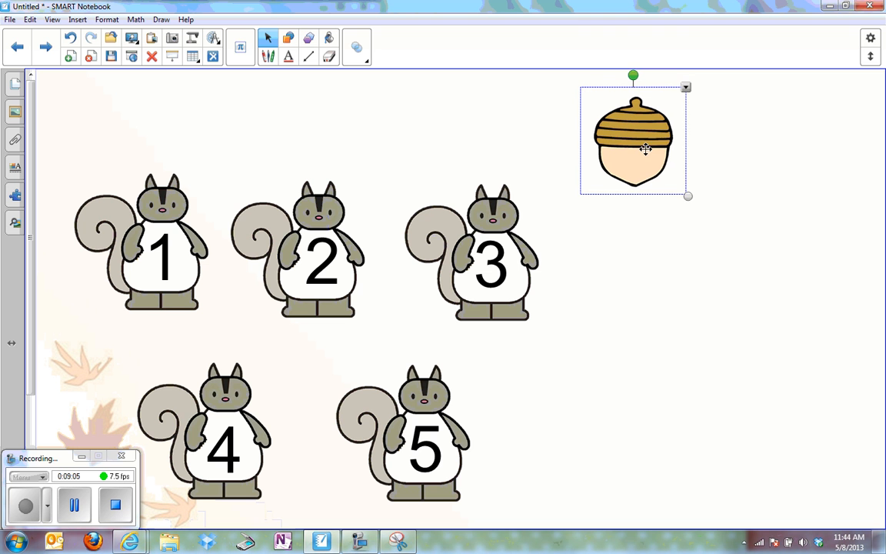
Step: Clone the acorn twice, placing one copy beside the original and the other below it
{"action": "left_click", "coordinate": [686, 89]}
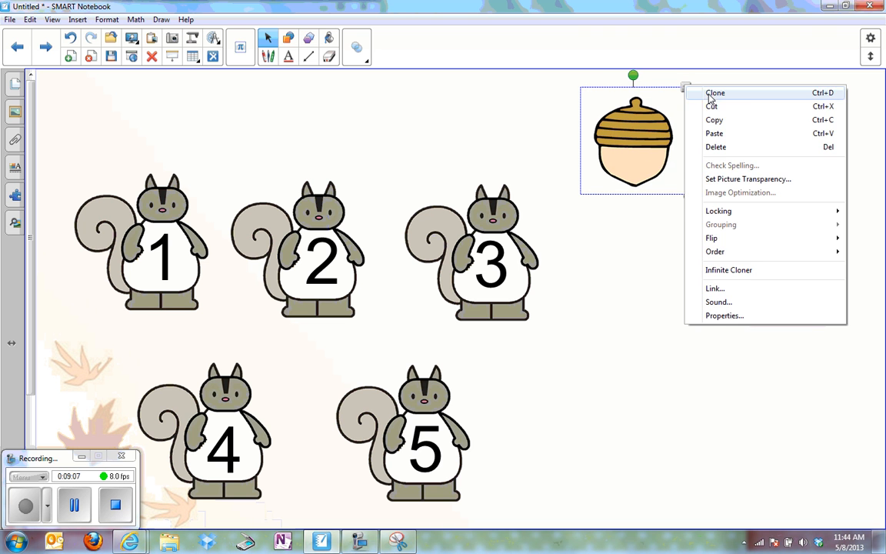
{"action": "left_click", "coordinate": [695, 90]}
{"action": "mouse_move", "coordinate": [684, 176]}
{"action": "left_mouse_down"}
{"action": "mouse_move", "coordinate": [800, 158]}
{"action": "mouse_move", "coordinate": [809, 139]}
{"action": "left_mouse_up"}
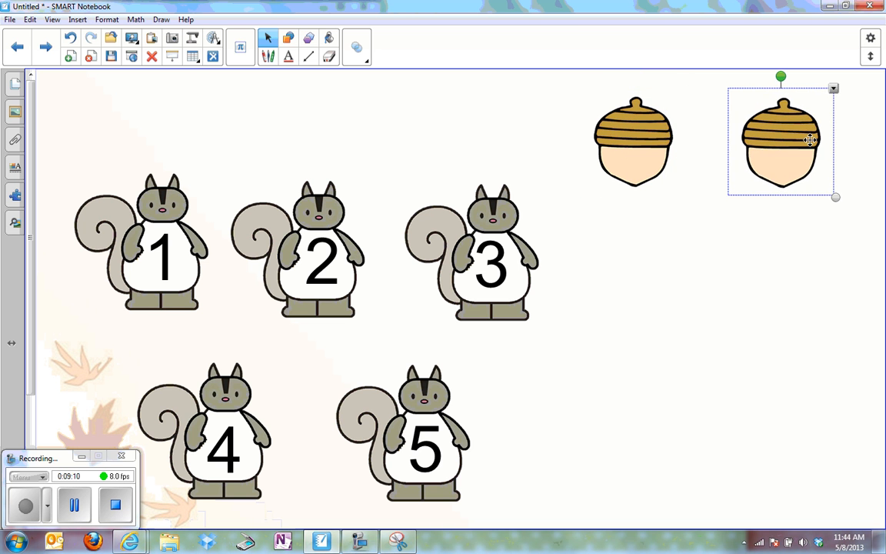
{"action": "left_click", "coordinate": [834, 91]}
{"action": "left_click", "coordinate": [823, 95]}
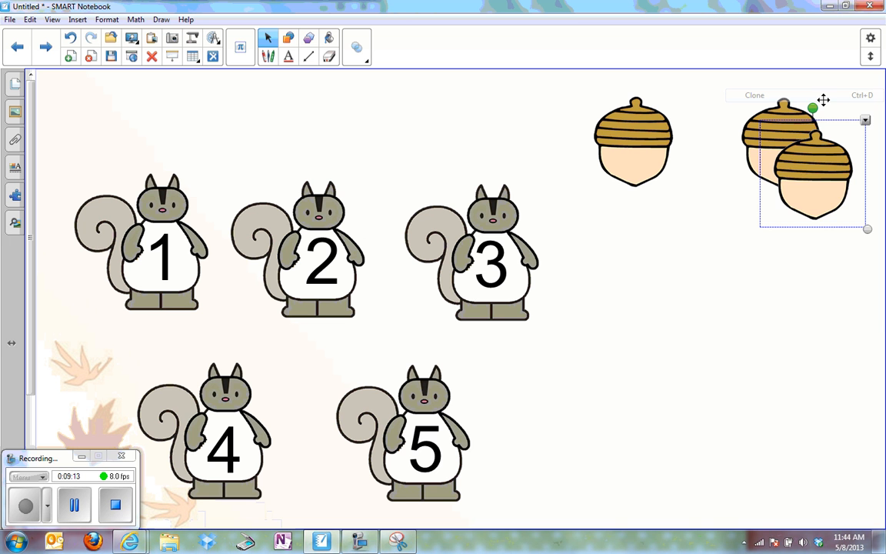
{"action": "mouse_move", "coordinate": [777, 208]}
{"action": "left_mouse_down"}
{"action": "mouse_move", "coordinate": [696, 253]}
{"action": "mouse_move", "coordinate": [619, 322]}
{"action": "left_mouse_up"}
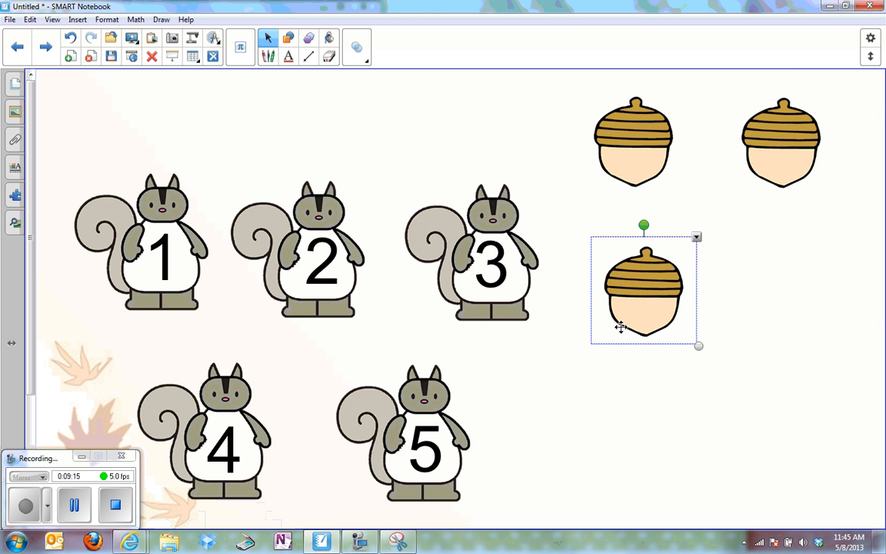
Step: Clone two more acorns, completing the second row and placing the fifth acorn centred beneath it
{"action": "left_click", "coordinate": [697, 239]}
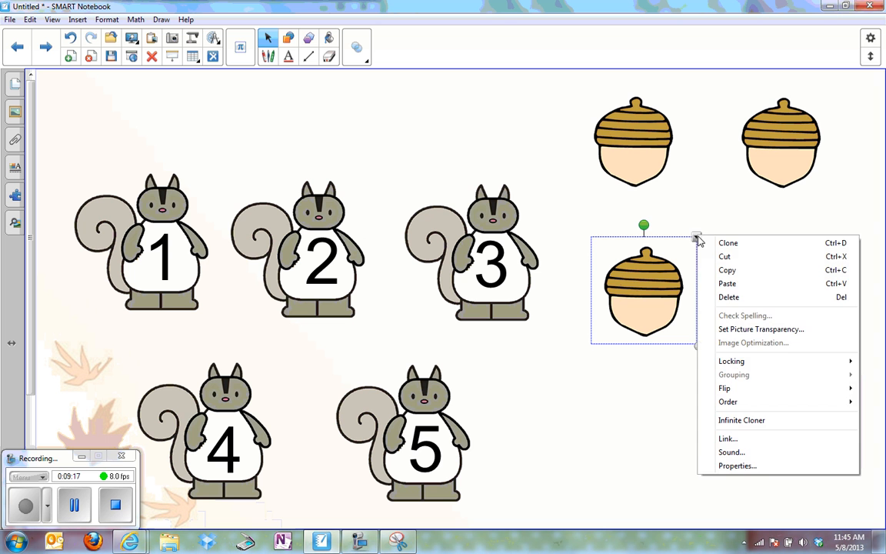
{"action": "left_click", "coordinate": [725, 242]}
{"action": "mouse_move", "coordinate": [700, 323]}
{"action": "left_mouse_down"}
{"action": "mouse_move", "coordinate": [816, 301]}
{"action": "mouse_move", "coordinate": [818, 292]}
{"action": "left_mouse_up"}
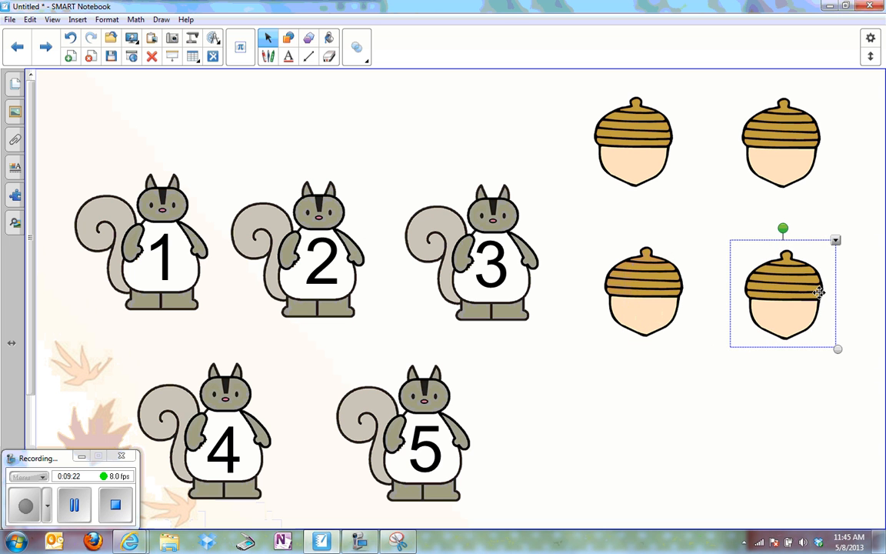
{"action": "left_click", "coordinate": [836, 241]}
{"action": "left_click", "coordinate": [807, 247]}
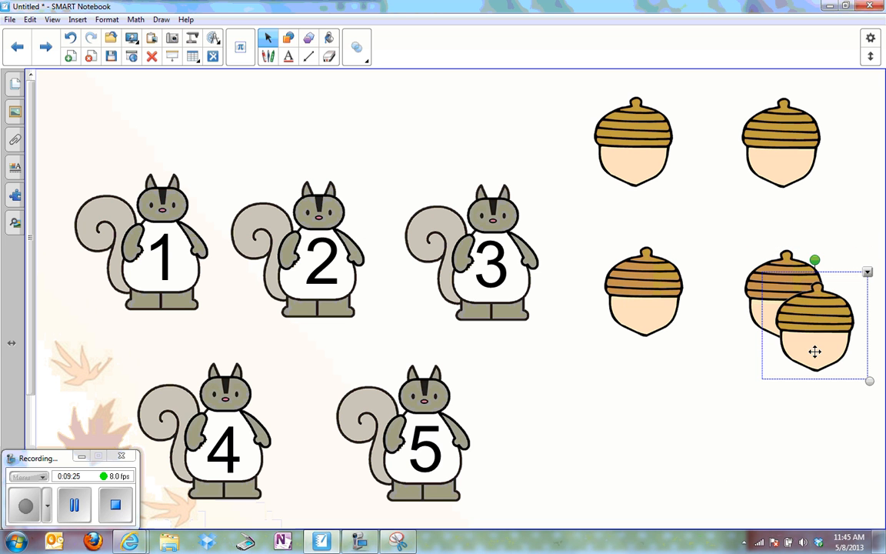
{"action": "mouse_move", "coordinate": [814, 351]}
{"action": "left_mouse_down"}
{"action": "mouse_move", "coordinate": [722, 395]}
{"action": "mouse_move", "coordinate": [707, 445]}
{"action": "mouse_move", "coordinate": [715, 432]}
{"action": "left_mouse_up"}
{"action": "left_click", "coordinate": [632, 439]}
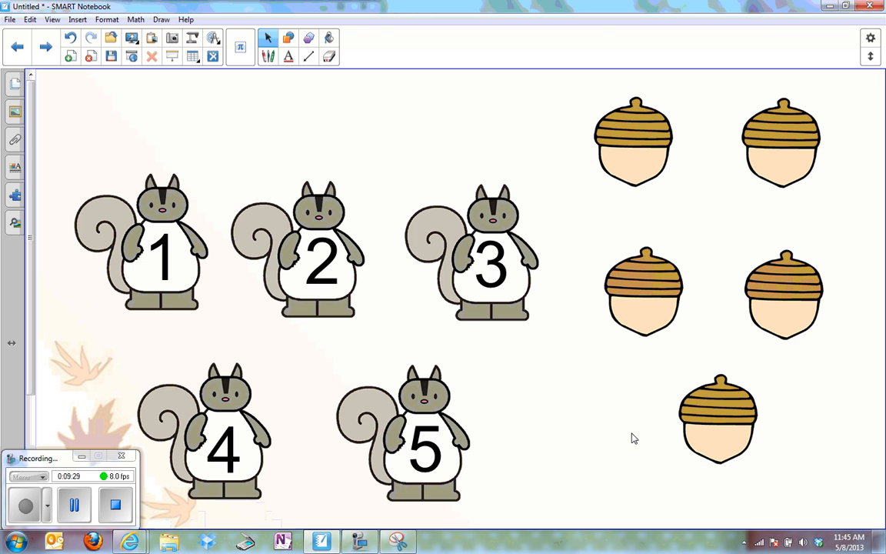
Step: Add the text "one" in Arial, shrink it to size 32.6 and fit it on the first acorn
{"action": "left_click", "coordinate": [289, 57]}
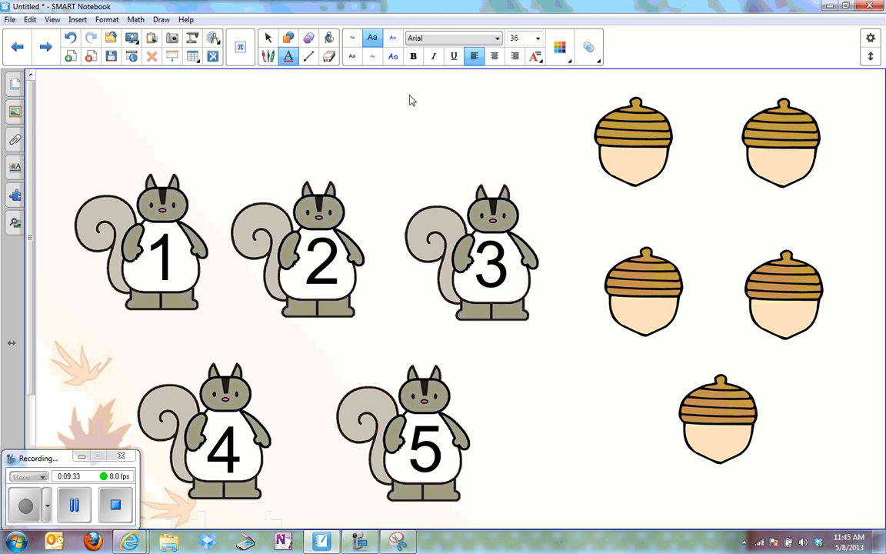
{"action": "left_click", "coordinate": [506, 136]}
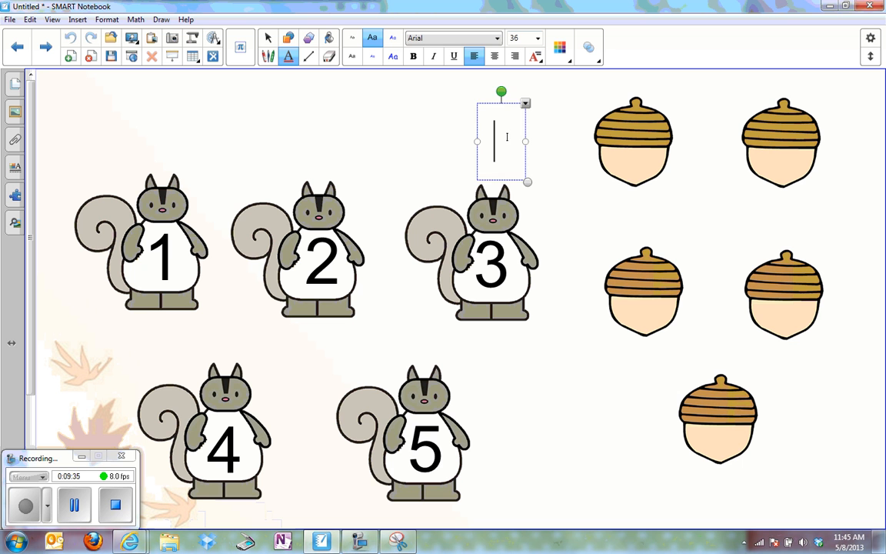
{"action": "type", "text": "one"}
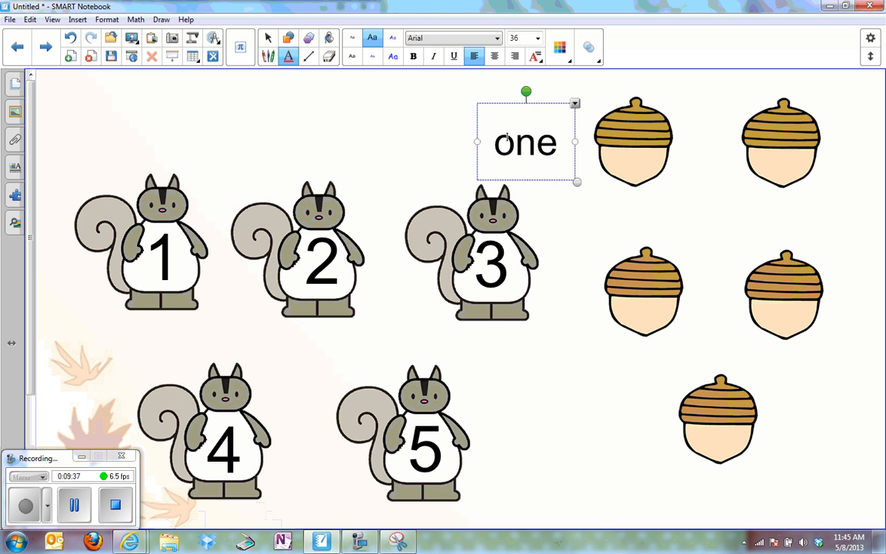
{"action": "left_click", "coordinate": [275, 40]}
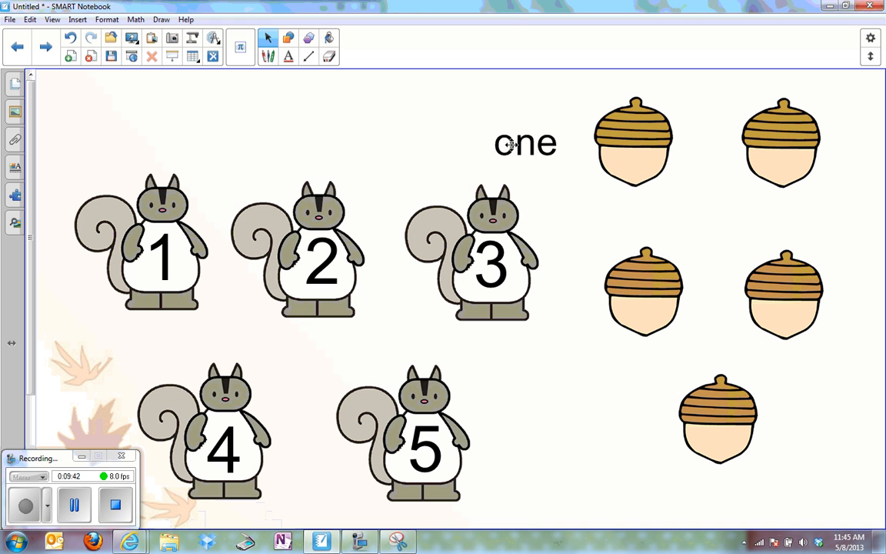
{"action": "left_click_drag", "start_coordinate": [504, 140], "coordinate": [622, 157]}
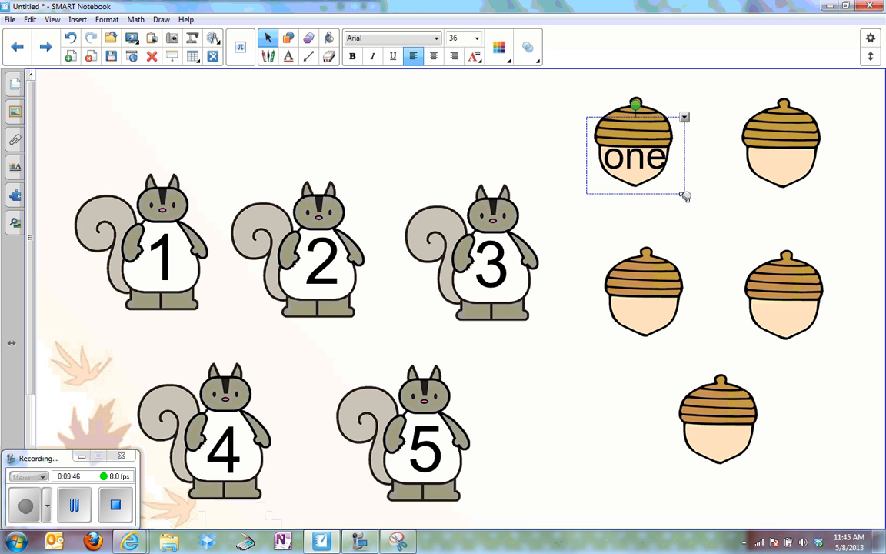
{"action": "left_click_drag", "start_coordinate": [684, 196], "coordinate": [680, 193]}
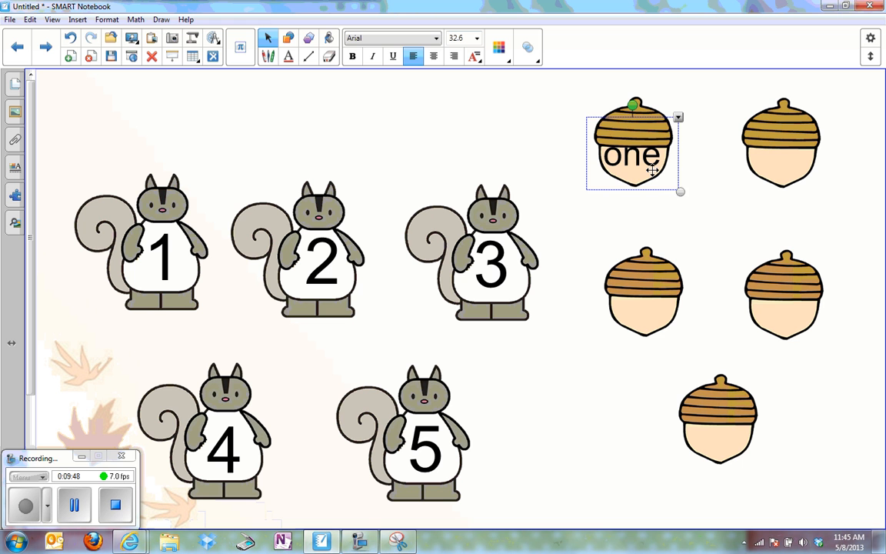
{"action": "left_click_drag", "start_coordinate": [646, 167], "coordinate": [647, 173]}
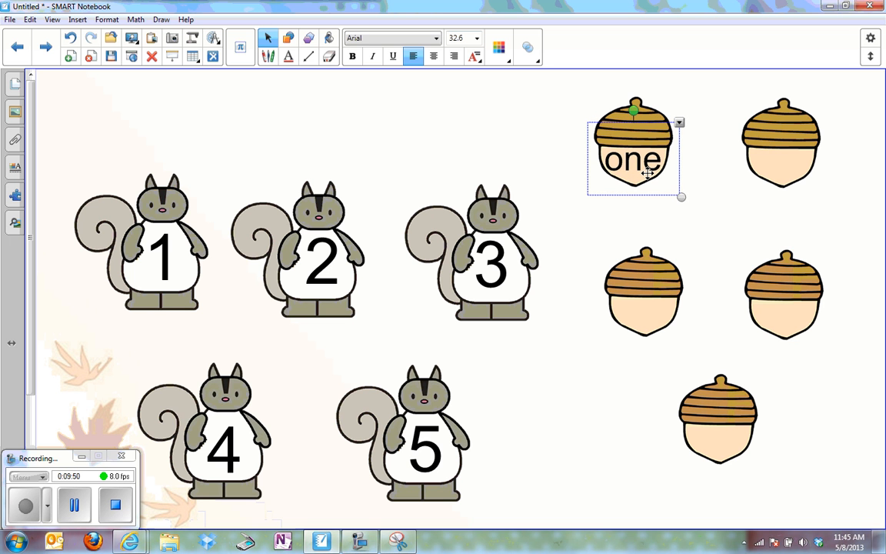
Step: Clone the "one" label twice and place the copies on the second and third acorns
{"action": "left_click", "coordinate": [679, 123]}
{"action": "left_click", "coordinate": [706, 128]}
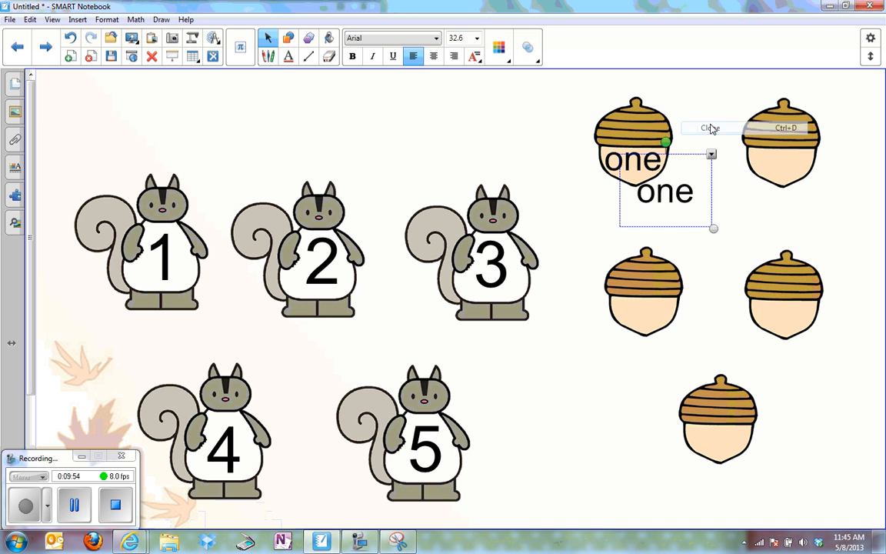
{"action": "mouse_move", "coordinate": [680, 167]}
{"action": "left_mouse_down"}
{"action": "mouse_move", "coordinate": [794, 139]}
{"action": "mouse_move", "coordinate": [799, 164]}
{"action": "left_mouse_up"}
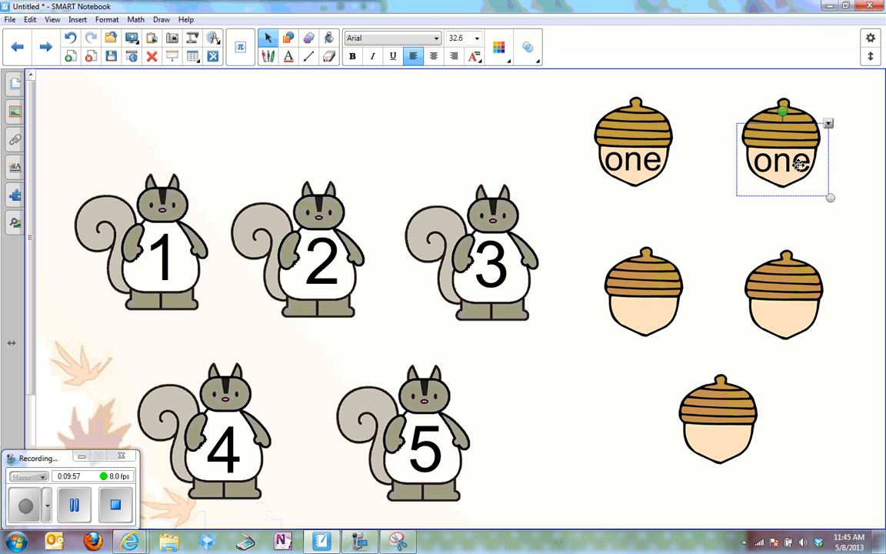
{"action": "left_click", "coordinate": [827, 125]}
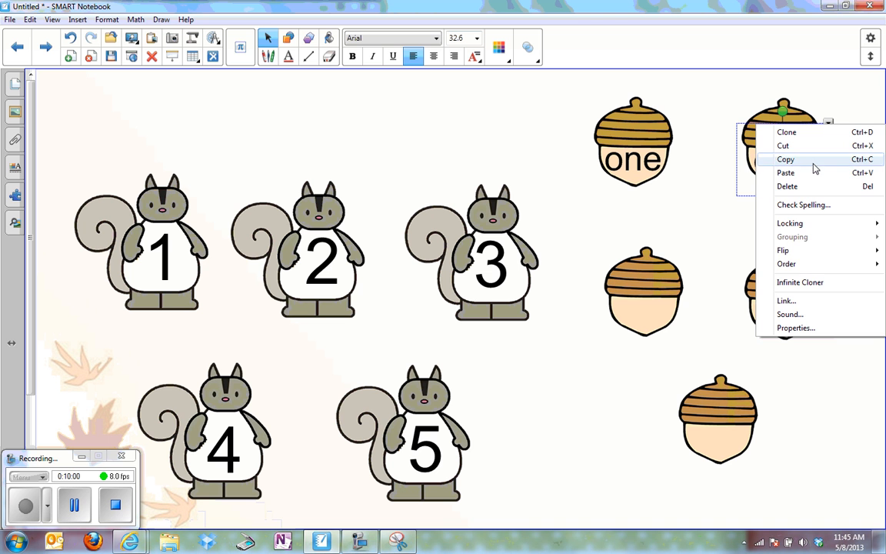
{"action": "left_click", "coordinate": [803, 135]}
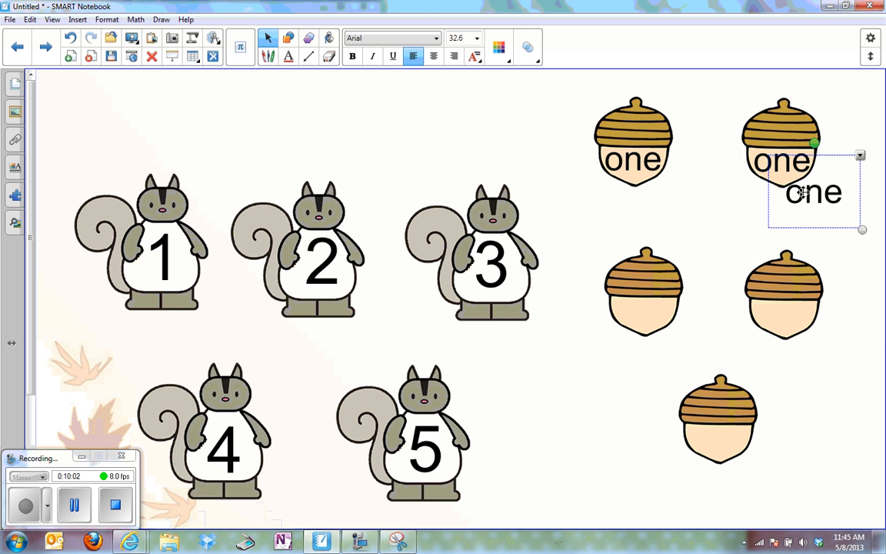
{"action": "mouse_move", "coordinate": [785, 200]}
{"action": "left_mouse_down"}
{"action": "mouse_move", "coordinate": [673, 255]}
{"action": "mouse_move", "coordinate": [630, 315]}
{"action": "mouse_move", "coordinate": [622, 310]}
{"action": "left_mouse_up"}
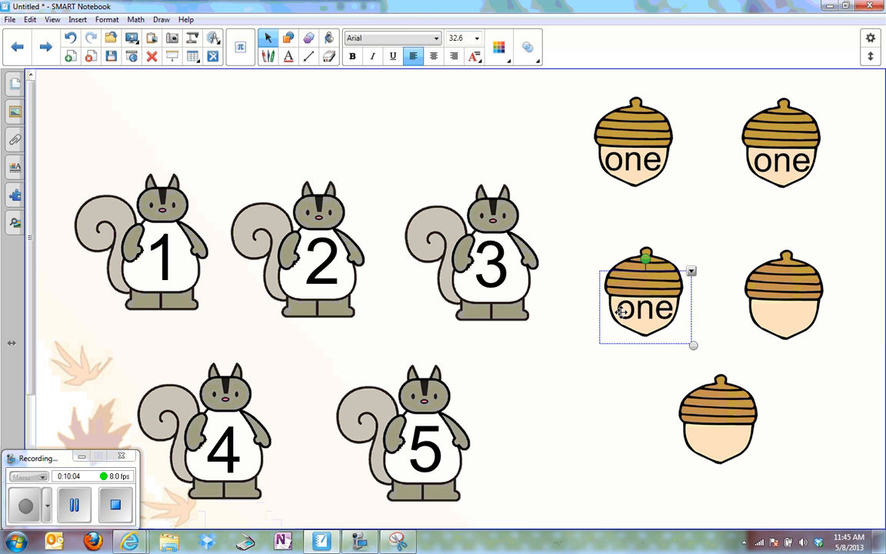
Step: Clone the "one" label twice more and place the copies on the fourth and fifth acorns
{"action": "left_click", "coordinate": [690, 272]}
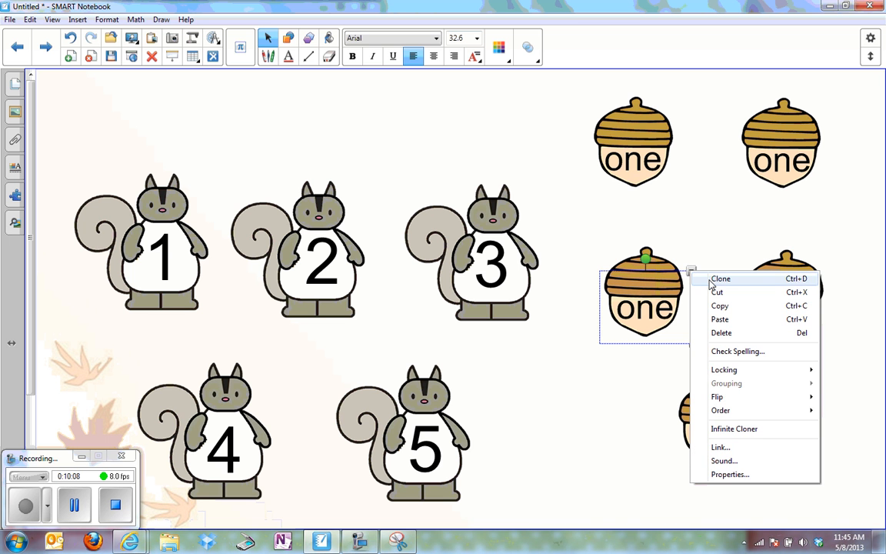
{"action": "left_click", "coordinate": [715, 279]}
{"action": "mouse_move", "coordinate": [692, 336]}
{"action": "left_mouse_down"}
{"action": "mouse_move", "coordinate": [753, 334]}
{"action": "mouse_move", "coordinate": [805, 314]}
{"action": "left_mouse_up"}
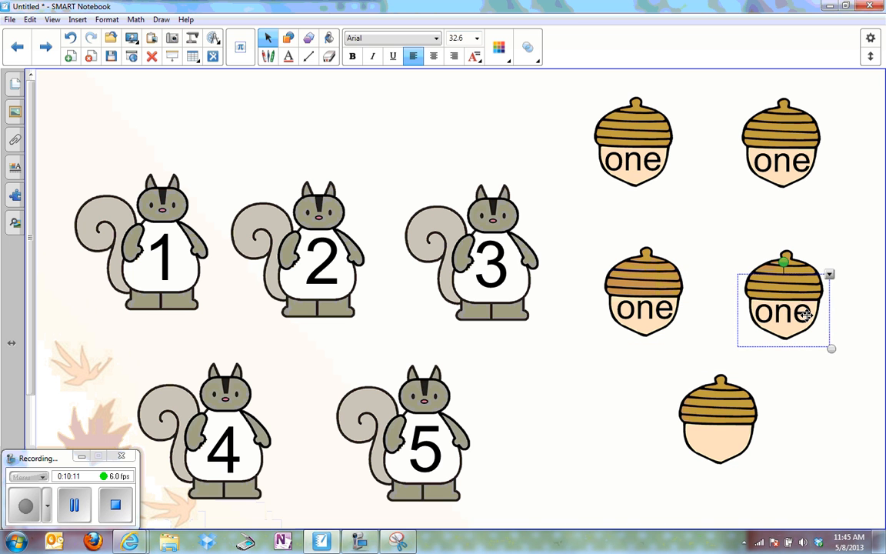
{"action": "left_click", "coordinate": [830, 275]}
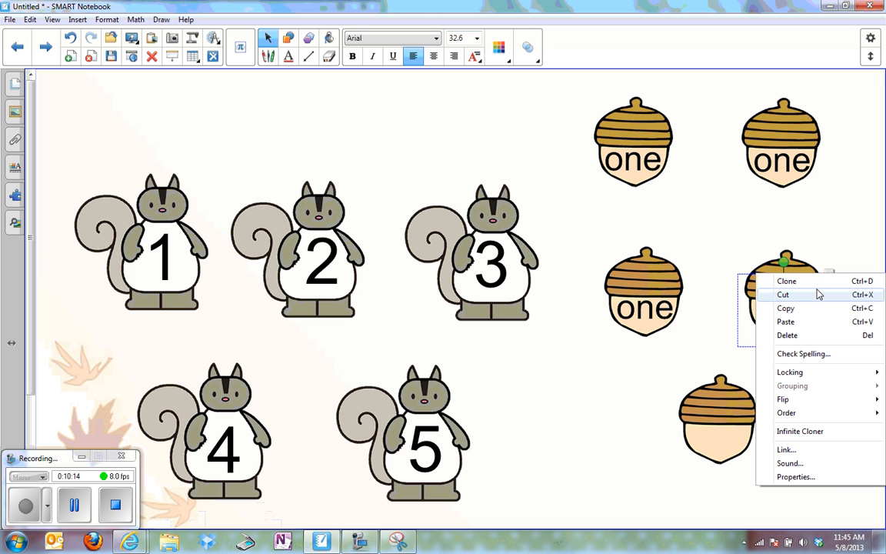
{"action": "left_click", "coordinate": [818, 281]}
{"action": "mouse_move", "coordinate": [786, 372]}
{"action": "left_mouse_down"}
{"action": "mouse_move", "coordinate": [710, 443]}
{"action": "mouse_move", "coordinate": [692, 444]}
{"action": "mouse_move", "coordinate": [702, 445]}
{"action": "left_mouse_up"}
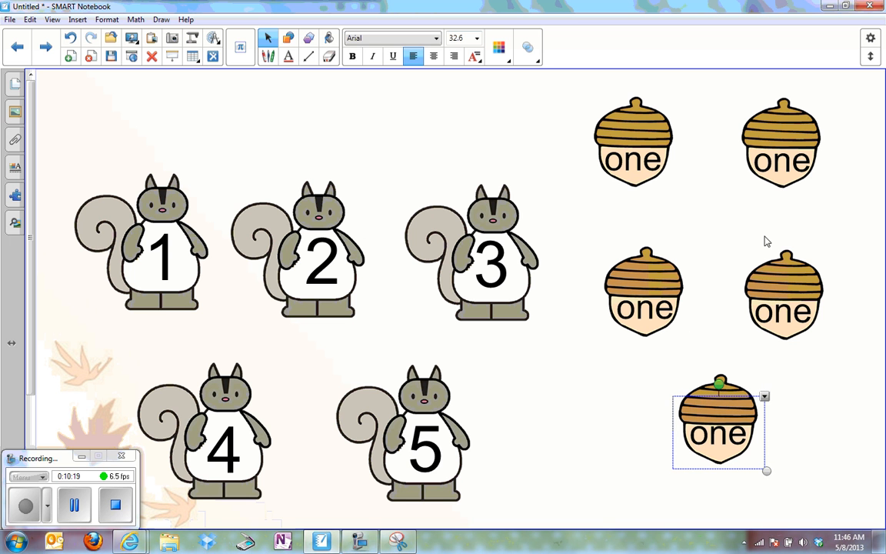
Step: Change the label on the second acorn to "two"
{"action": "left_click", "coordinate": [767, 161]}
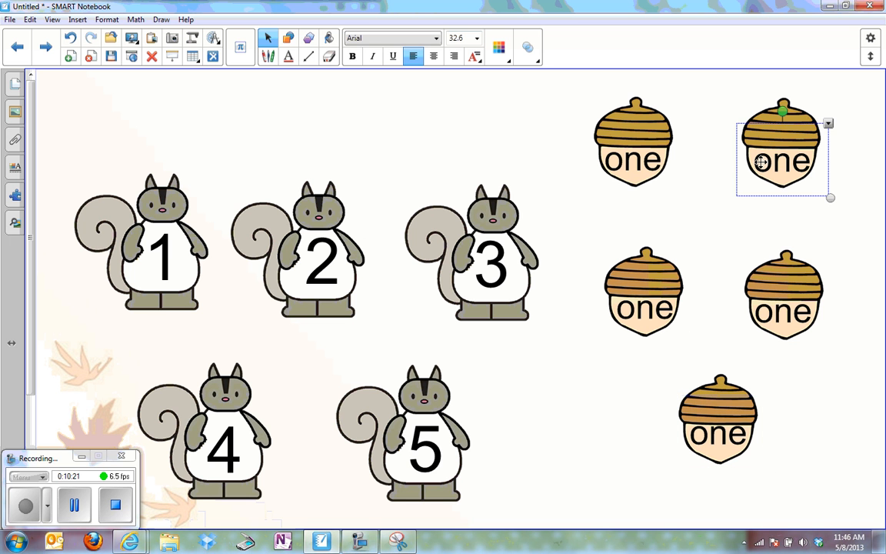
{"action": "left_click_drag", "start_coordinate": [753, 160], "coordinate": [813, 163]}
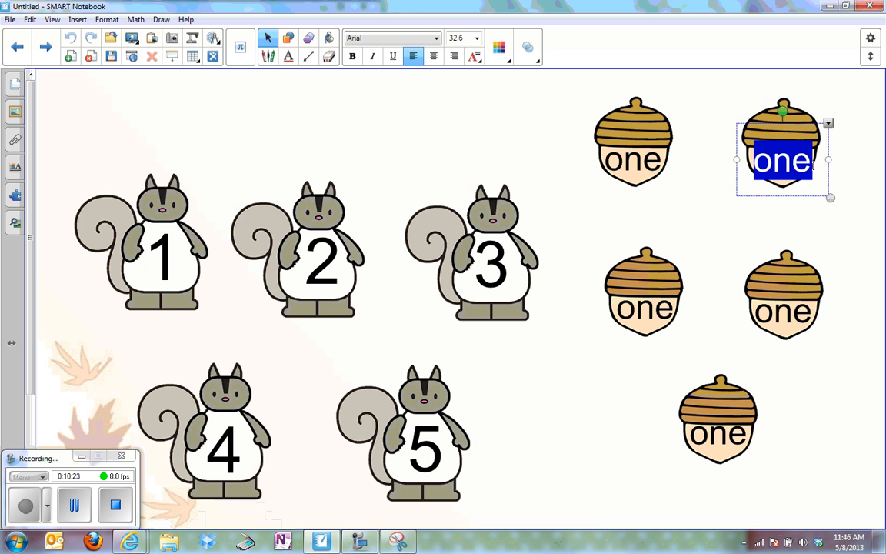
{"action": "type", "text": "two"}
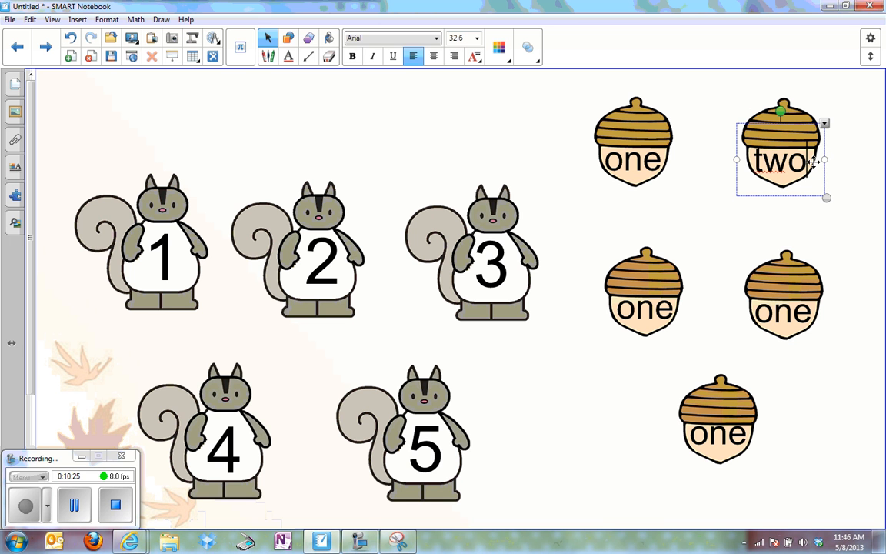
Step: Change the third acorn's label to "three", shrink it to size 25.5 and centre it on the acorn
{"action": "left_click", "coordinate": [613, 315]}
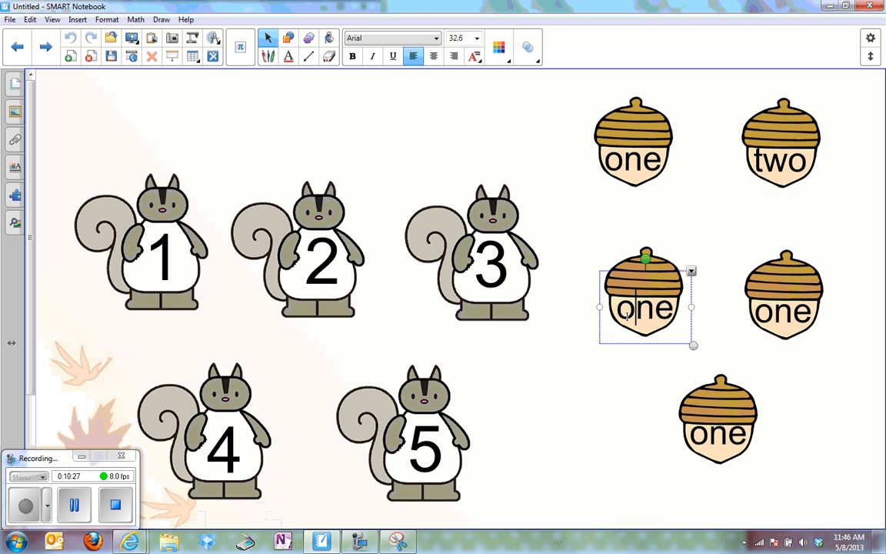
{"action": "left_click_drag", "start_coordinate": [620, 309], "coordinate": [669, 320]}
{"action": "type", "text": "th"}
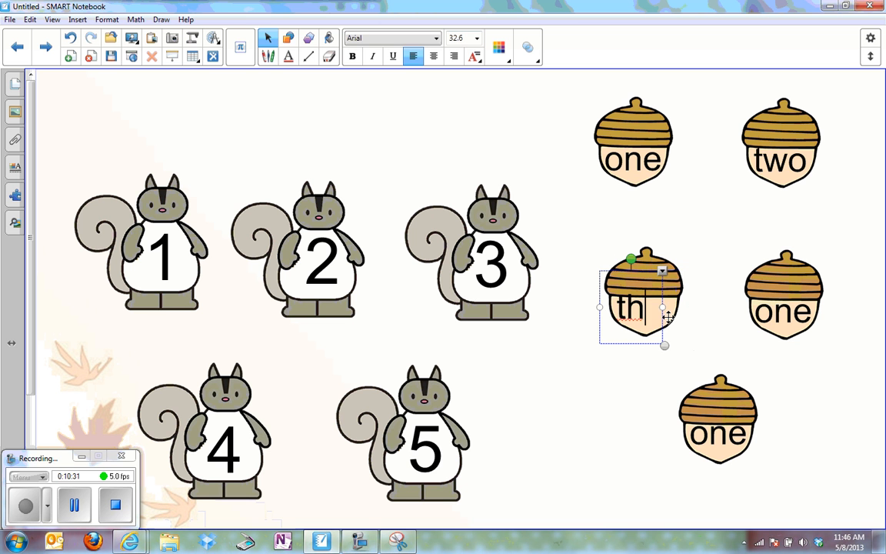
{"action": "type", "text": "ree"}
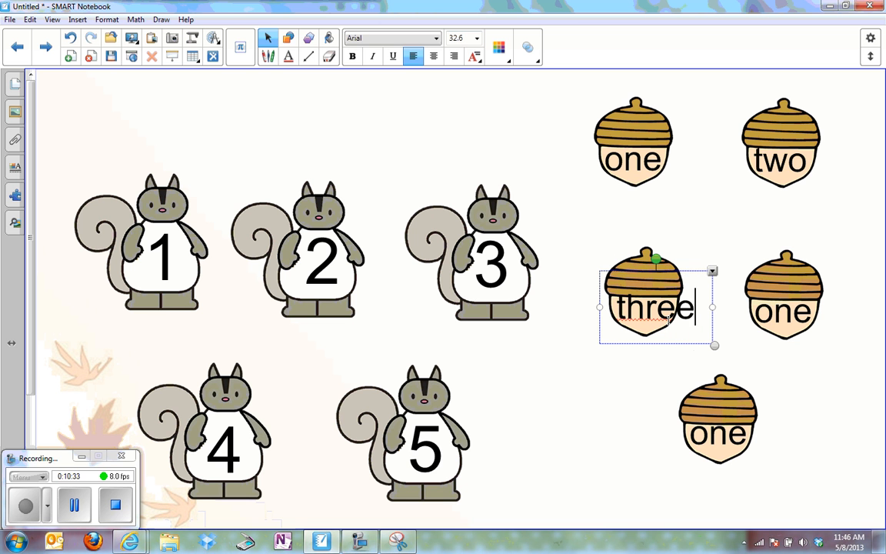
{"action": "left_click_drag", "start_coordinate": [714, 344], "coordinate": [698, 337]}
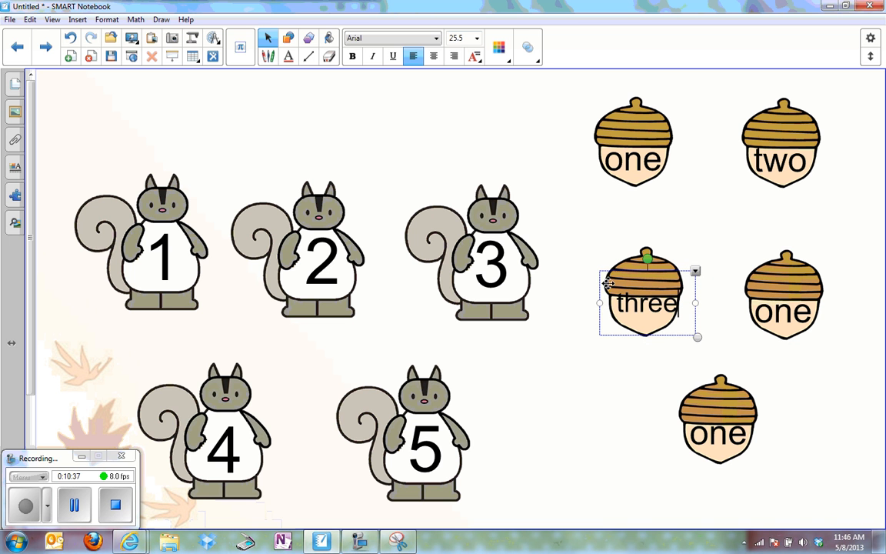
{"action": "left_click_drag", "start_coordinate": [606, 279], "coordinate": [603, 291]}
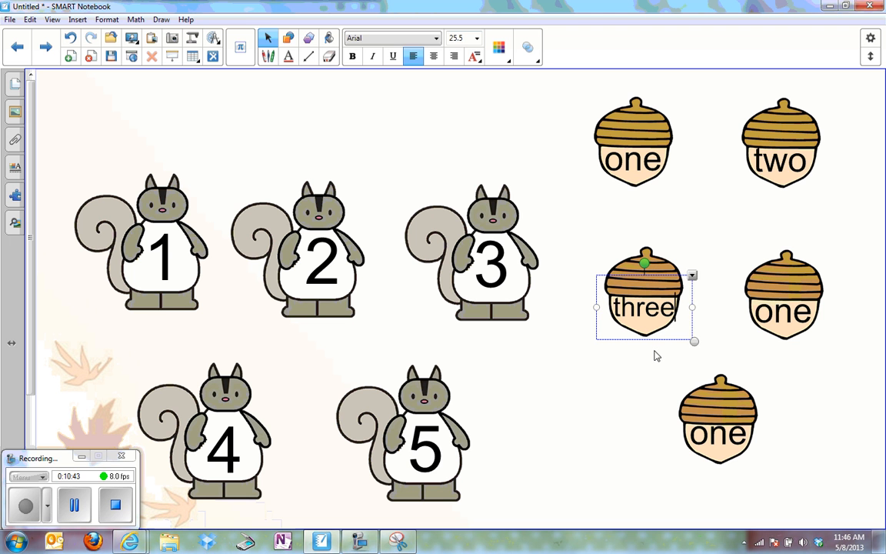
Step: Change the fourth acorn's label to "four" and the fifth's to "five", centring "five" on its acorn
{"action": "left_click", "coordinate": [771, 315]}
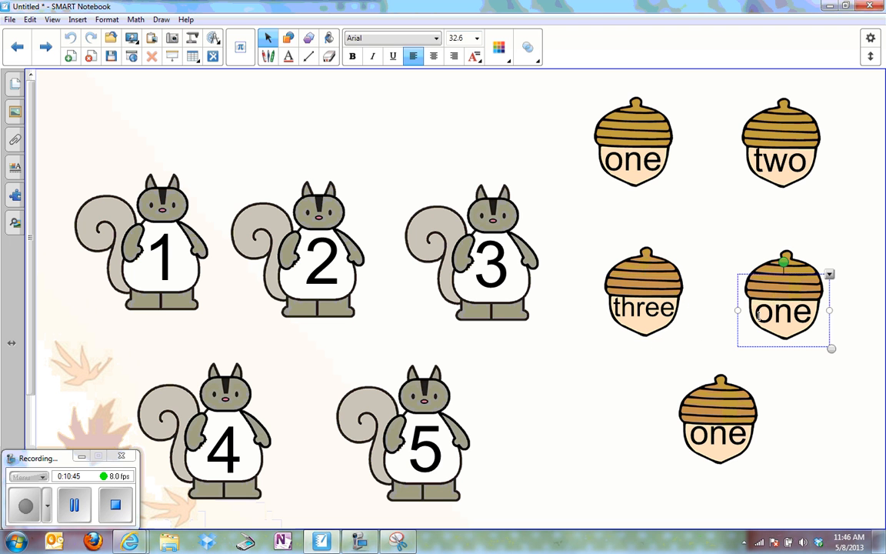
{"action": "left_click_drag", "start_coordinate": [759, 315], "coordinate": [810, 307]}
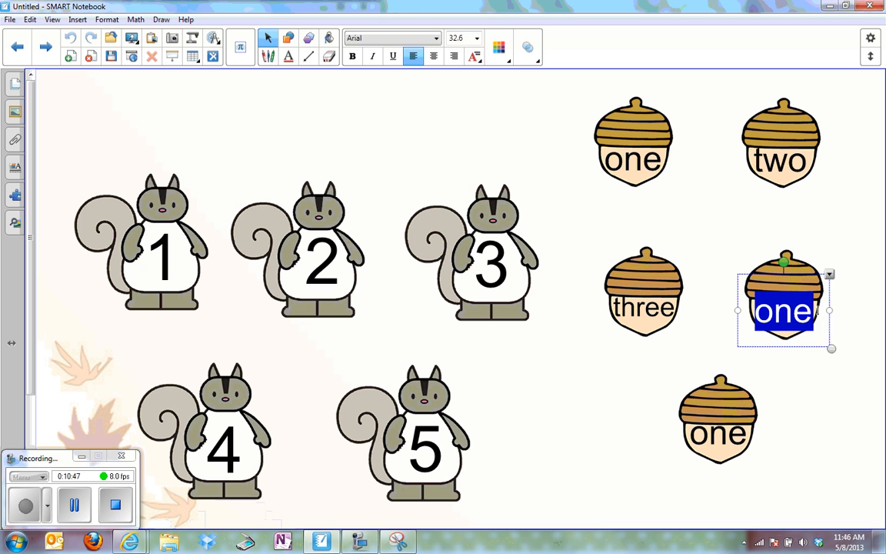
{"action": "type", "text": "four"}
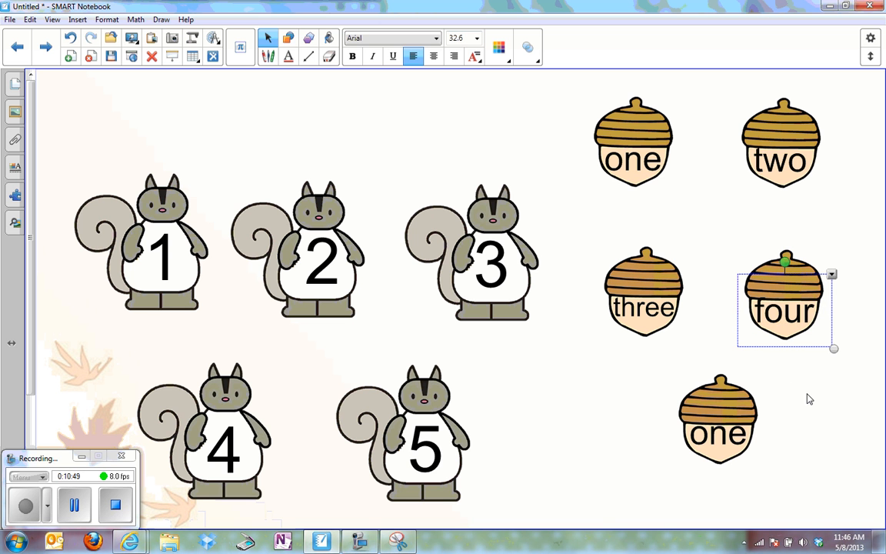
{"action": "left_click", "coordinate": [721, 408]}
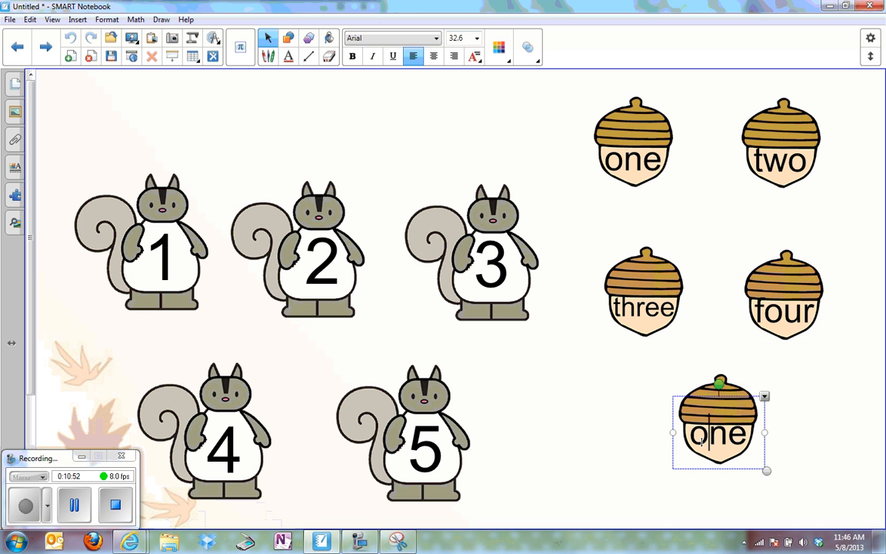
{"action": "left_click_drag", "start_coordinate": [692, 436], "coordinate": [749, 438]}
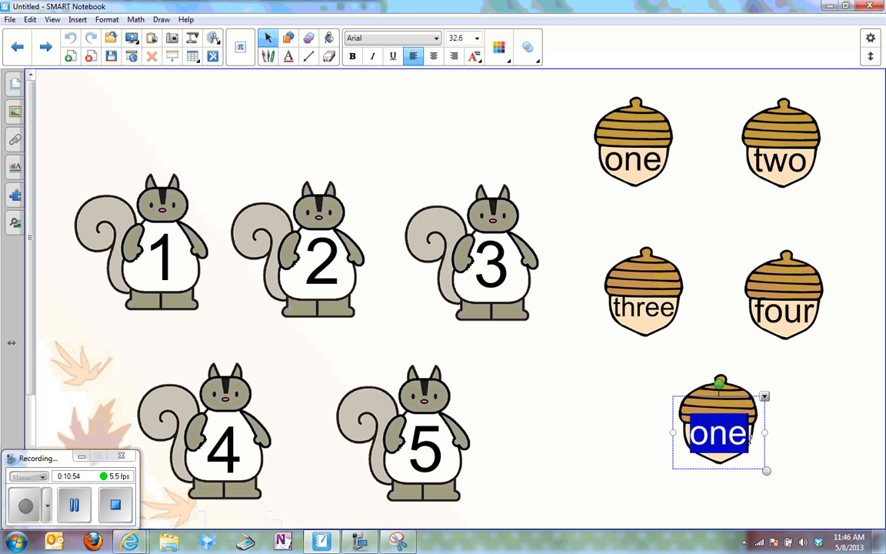
{"action": "type", "text": "five"}
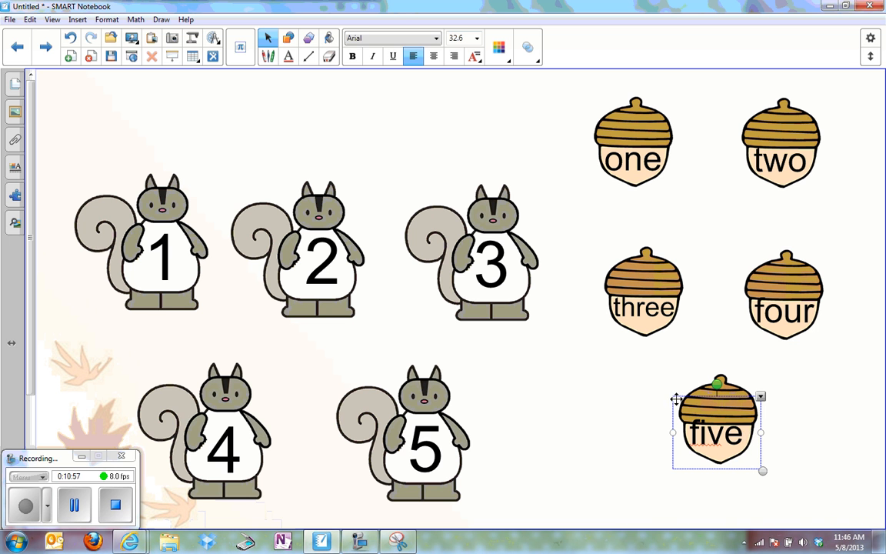
{"action": "left_click_drag", "start_coordinate": [677, 403], "coordinate": [681, 407]}
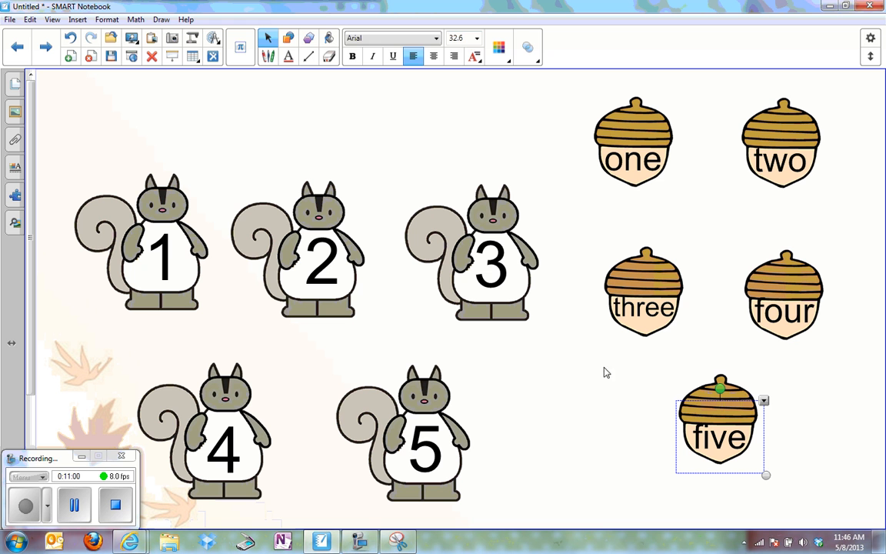
Step: Group the first acorn with its "one" label and the second acorn with its "two" label
{"action": "left_click_drag", "start_coordinate": [600, 200], "coordinate": [696, 99]}
{"action": "left_click", "coordinate": [685, 87]}
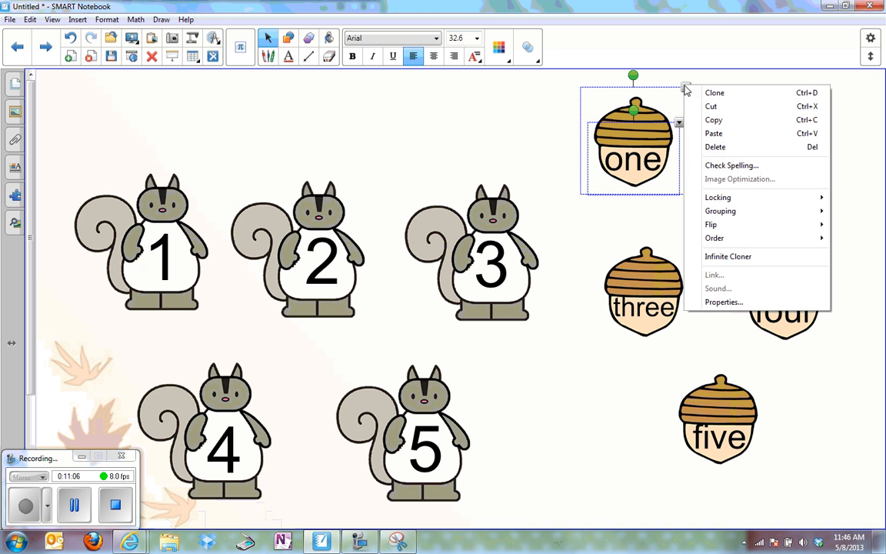
{"action": "mouse_move", "coordinate": [707, 211]}
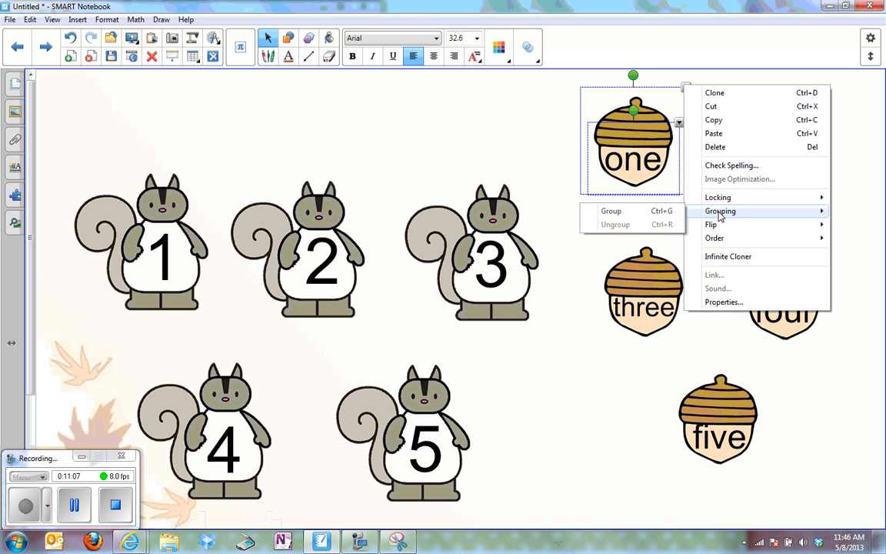
{"action": "left_click", "coordinate": [660, 212]}
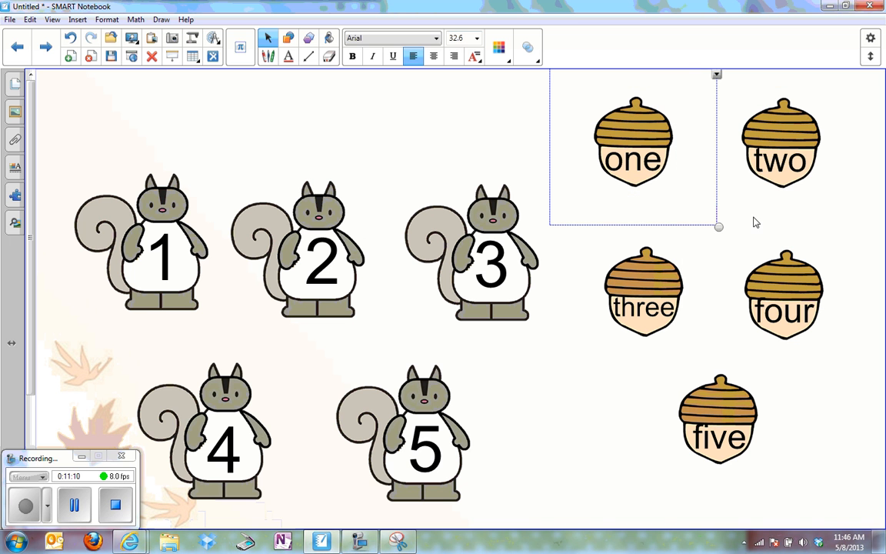
{"action": "left_click_drag", "start_coordinate": [753, 222], "coordinate": [833, 93]}
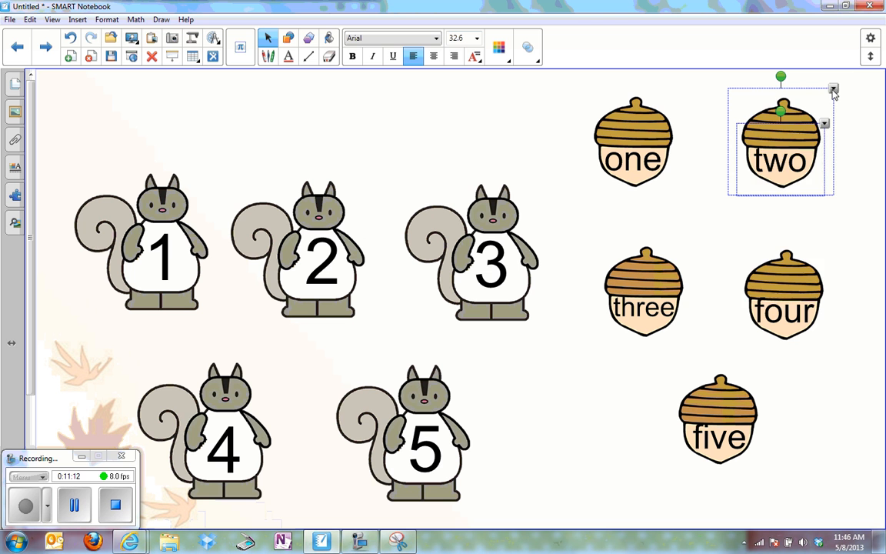
{"action": "left_click", "coordinate": [832, 90]}
{"action": "mouse_move", "coordinate": [790, 221]}
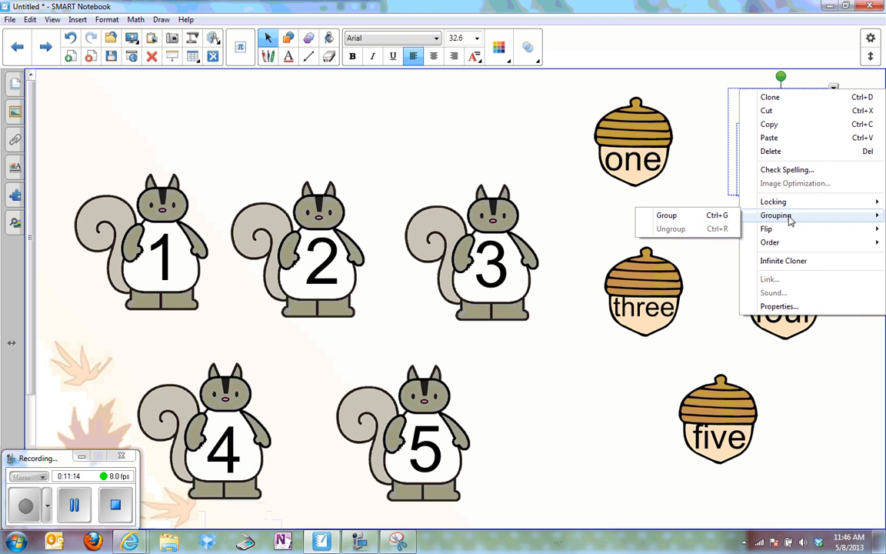
{"action": "left_click", "coordinate": [707, 217]}
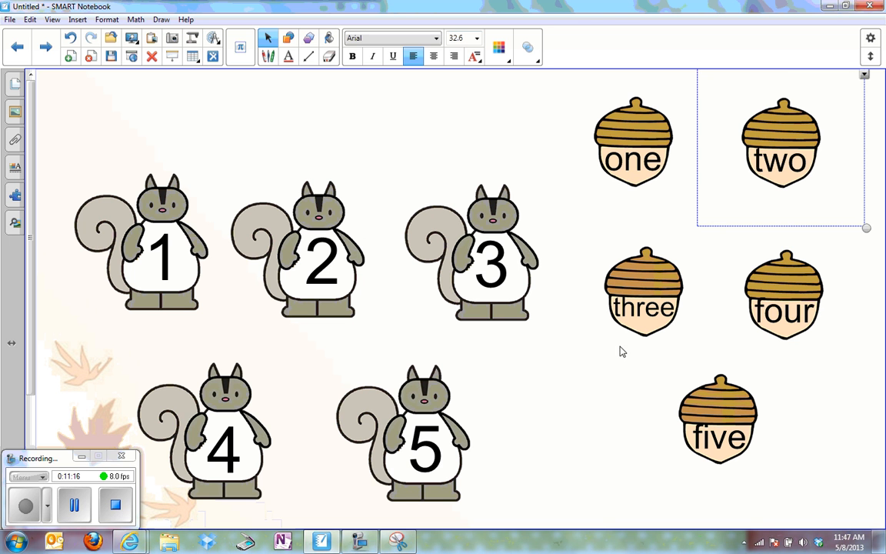
Step: Group the third acorn with its "three" label and the fourth acorn with its "four" label
{"action": "left_click_drag", "start_coordinate": [622, 351], "coordinate": [706, 257]}
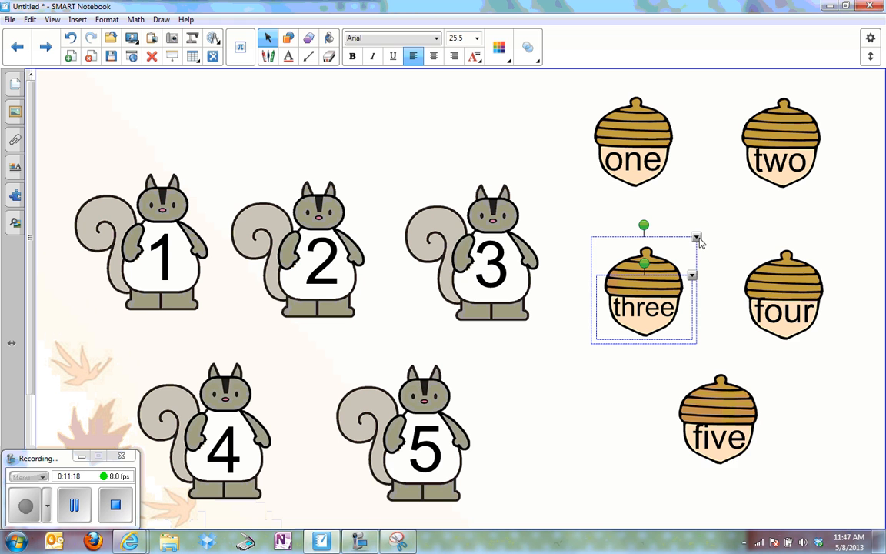
{"action": "left_click", "coordinate": [696, 238]}
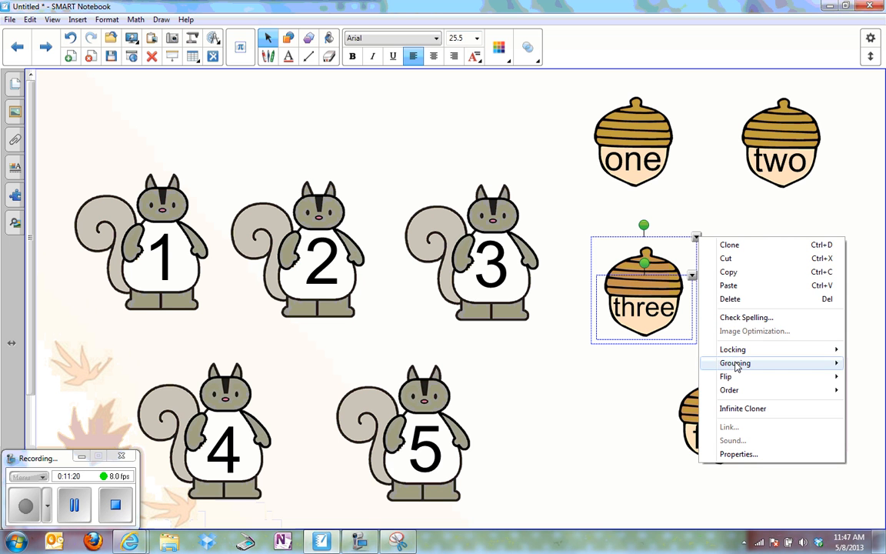
{"action": "mouse_move", "coordinate": [734, 366]}
{"action": "left_click", "coordinate": [663, 361]}
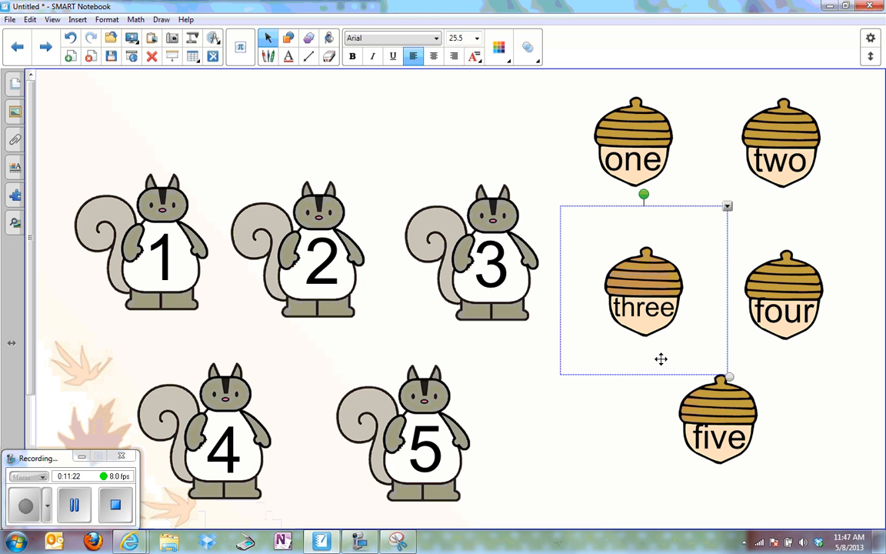
{"action": "left_click_drag", "start_coordinate": [741, 246], "coordinate": [836, 348]}
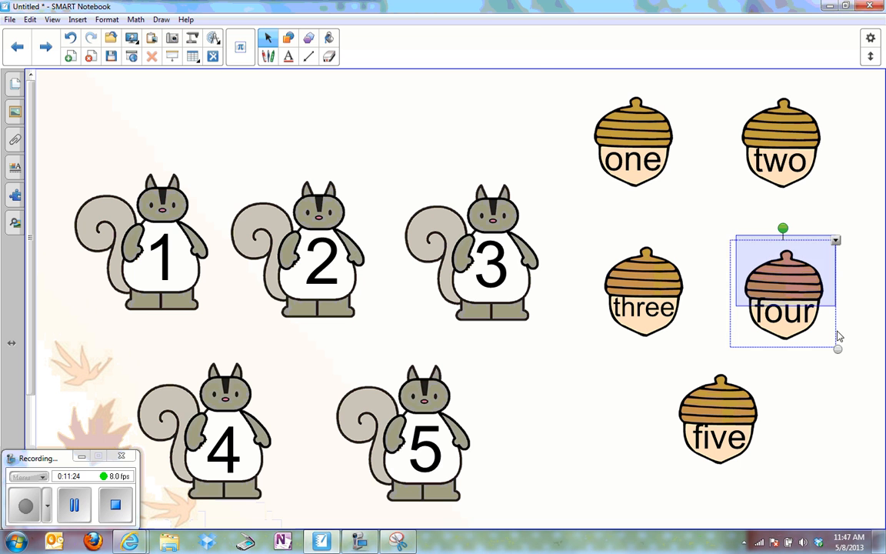
{"action": "left_click", "coordinate": [835, 240]}
{"action": "mouse_move", "coordinate": [790, 375]}
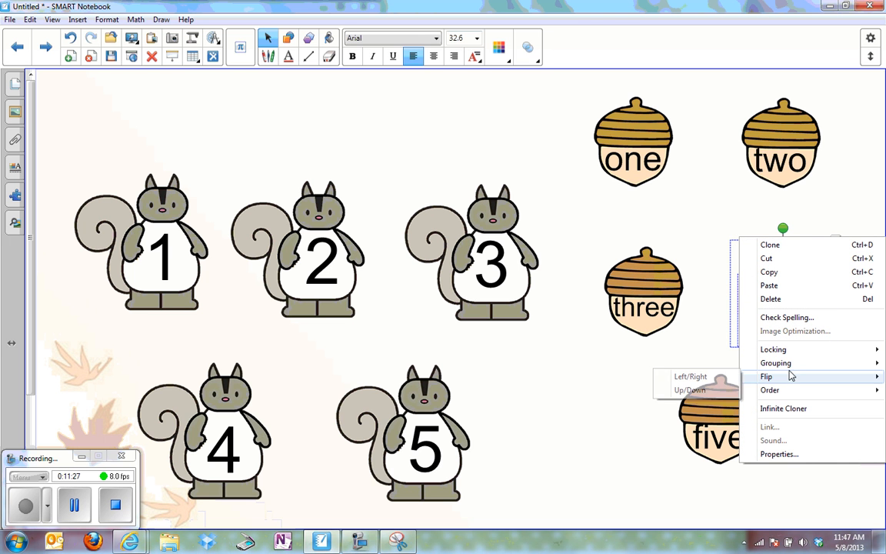
{"action": "left_click", "coordinate": [697, 365]}
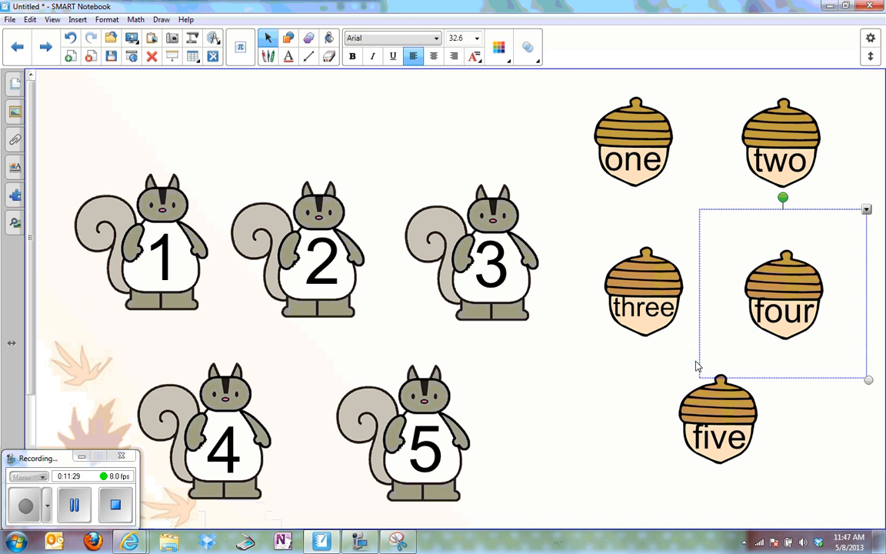
Step: Group the fifth acorn with its "five" label, and move the grouped "one" acorn slightly to test it
{"action": "left_click_drag", "start_coordinate": [671, 474], "coordinate": [790, 385]}
{"action": "left_click", "coordinate": [770, 366]}
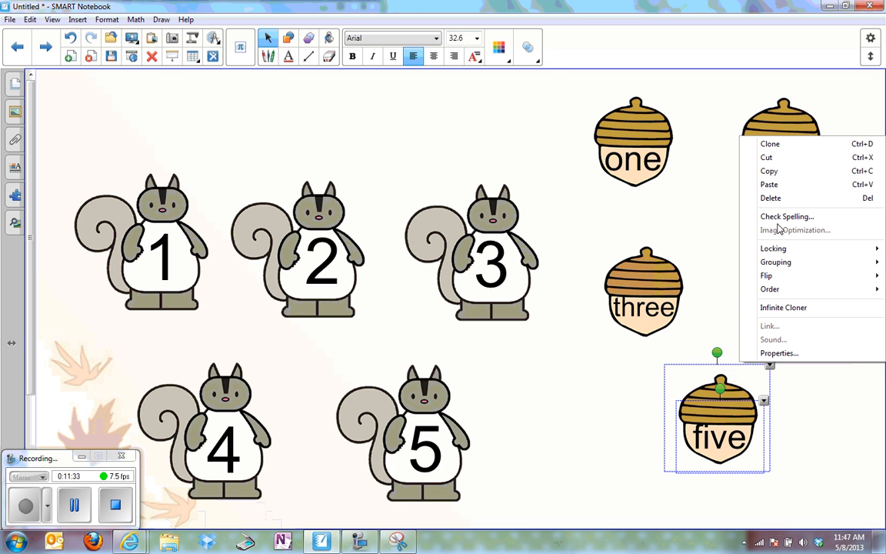
{"action": "mouse_move", "coordinate": [765, 263]}
{"action": "left_click", "coordinate": [671, 262]}
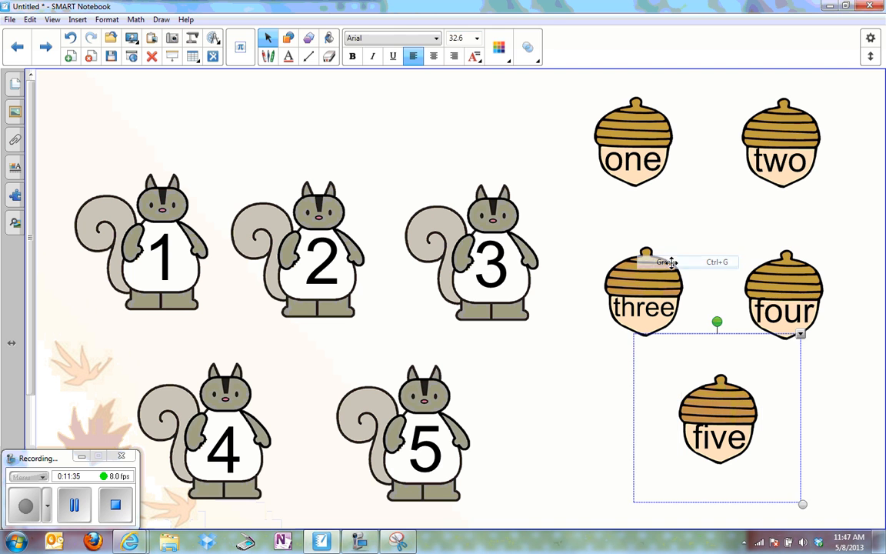
{"action": "left_click", "coordinate": [715, 202]}
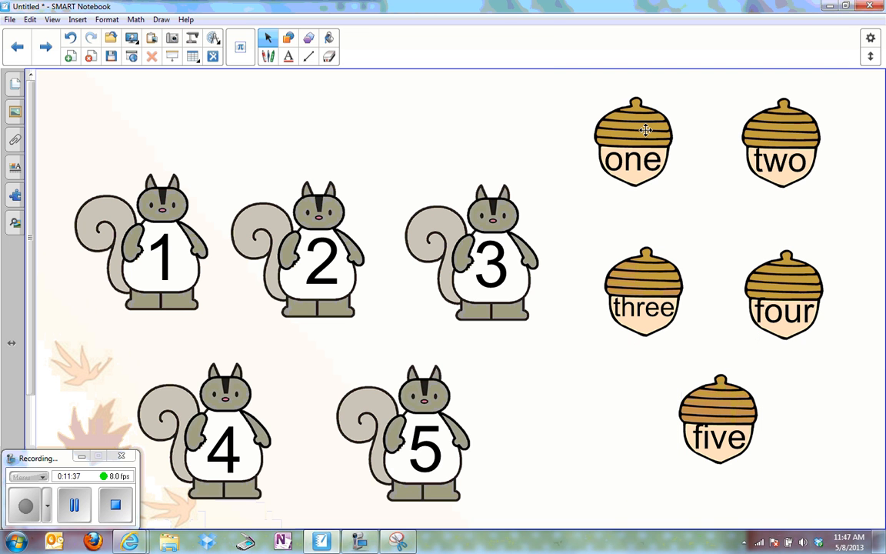
{"action": "mouse_move", "coordinate": [635, 137]}
{"action": "left_mouse_down"}
{"action": "mouse_move", "coordinate": [563, 186]}
{"action": "mouse_move", "coordinate": [512, 260]}
{"action": "mouse_move", "coordinate": [480, 271]}
{"action": "mouse_move", "coordinate": [516, 263]}
{"action": "mouse_move", "coordinate": [585, 191]}
{"action": "mouse_move", "coordinate": [647, 153]}
{"action": "mouse_move", "coordinate": [635, 133]}
{"action": "left_mouse_up"}
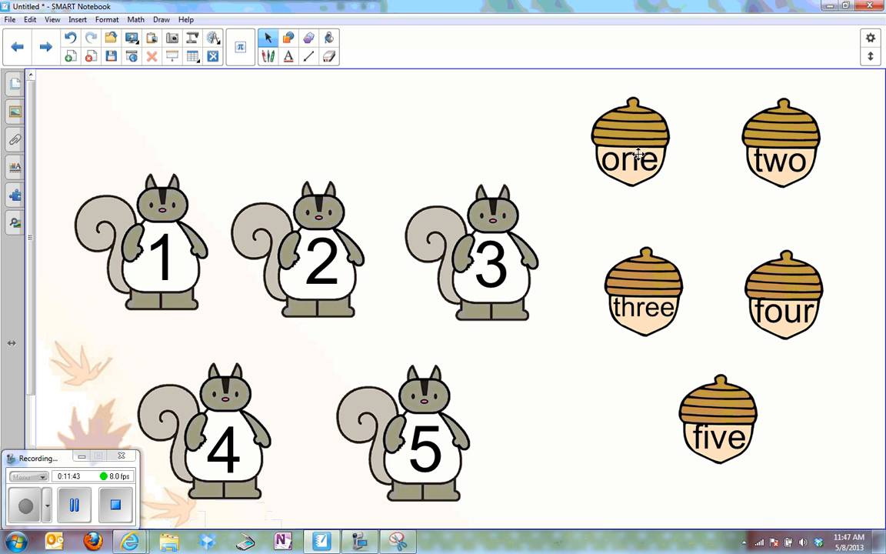
Step: Rearrange the grouped acorns out of number order, with "one" and "five" above, "three" in the middle, and "two" and "four" below
{"action": "left_click_drag", "start_coordinate": [648, 313], "coordinate": [715, 266]}
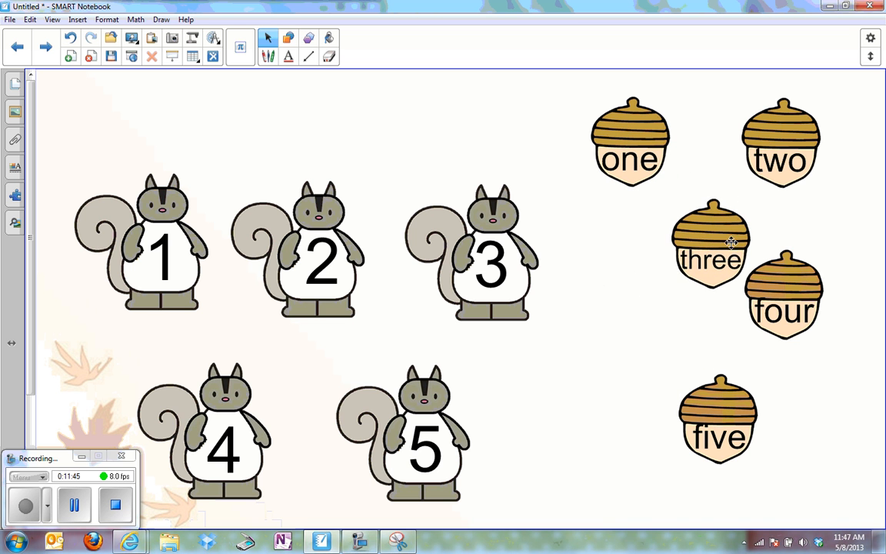
{"action": "left_click_drag", "start_coordinate": [770, 162], "coordinate": [620, 350]}
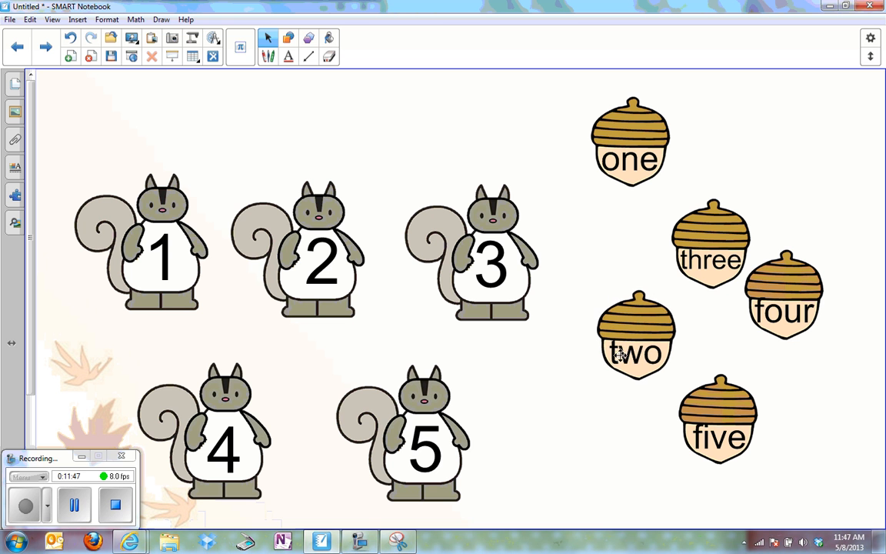
{"action": "left_click_drag", "start_coordinate": [698, 407], "coordinate": [786, 154]}
{"action": "left_click_drag", "start_coordinate": [785, 297], "coordinate": [793, 430]}
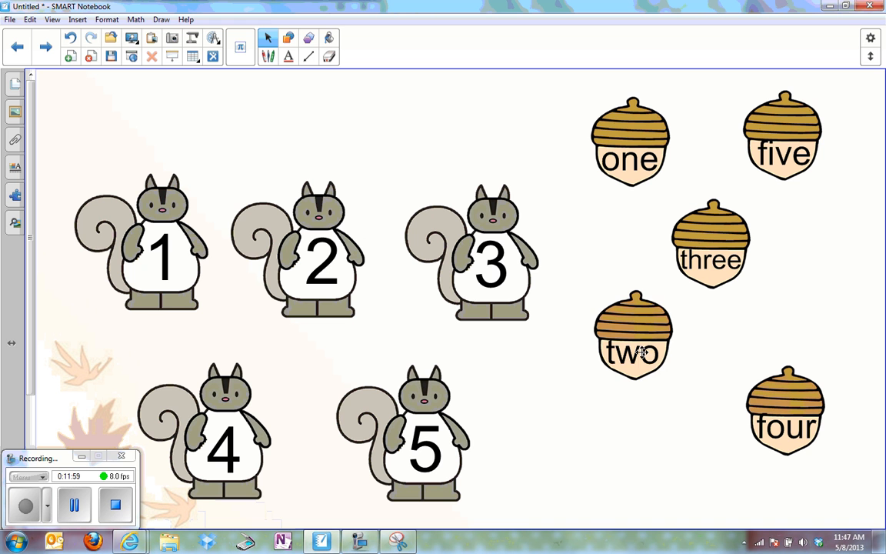
{"action": "left_click_drag", "start_coordinate": [633, 356], "coordinate": [628, 443]}
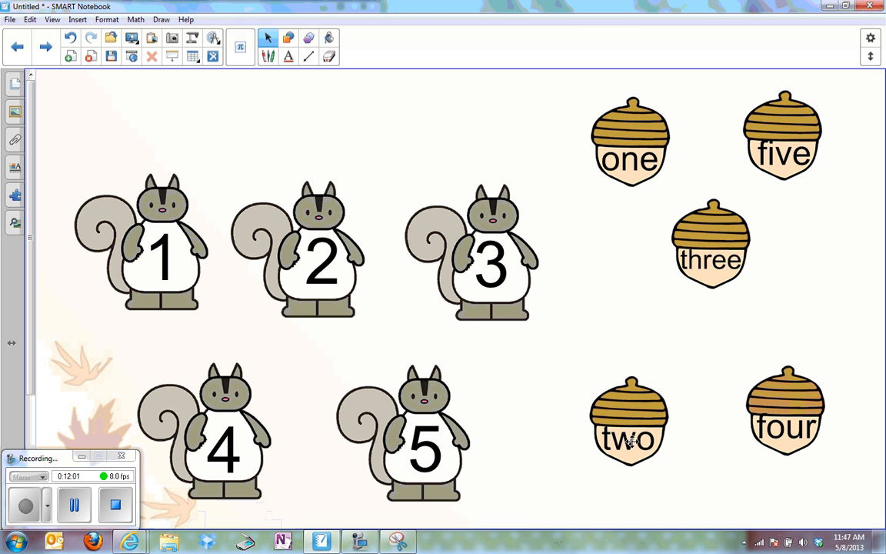
{"action": "left_click_drag", "start_coordinate": [639, 390], "coordinate": [638, 382]}
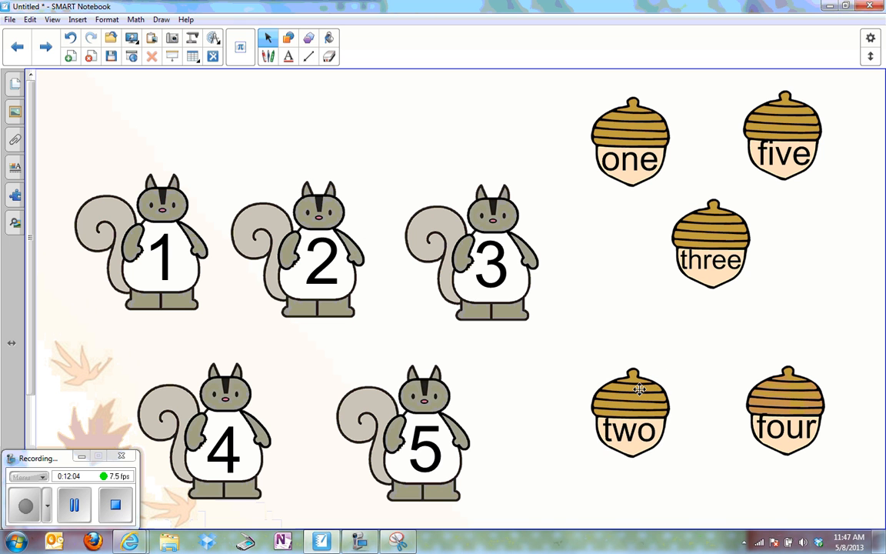
{"action": "left_click_drag", "start_coordinate": [685, 264], "coordinate": [681, 288]}
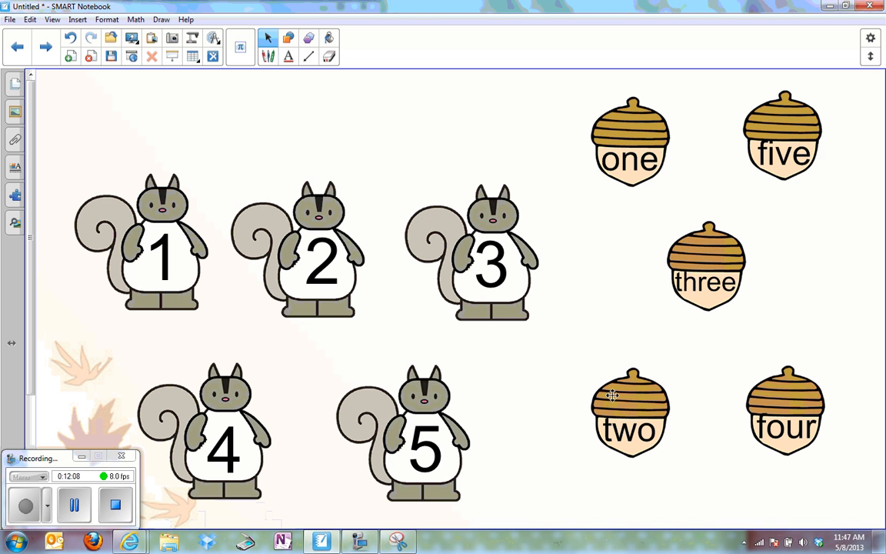
{"action": "left_click_drag", "start_coordinate": [613, 393], "coordinate": [594, 397]}
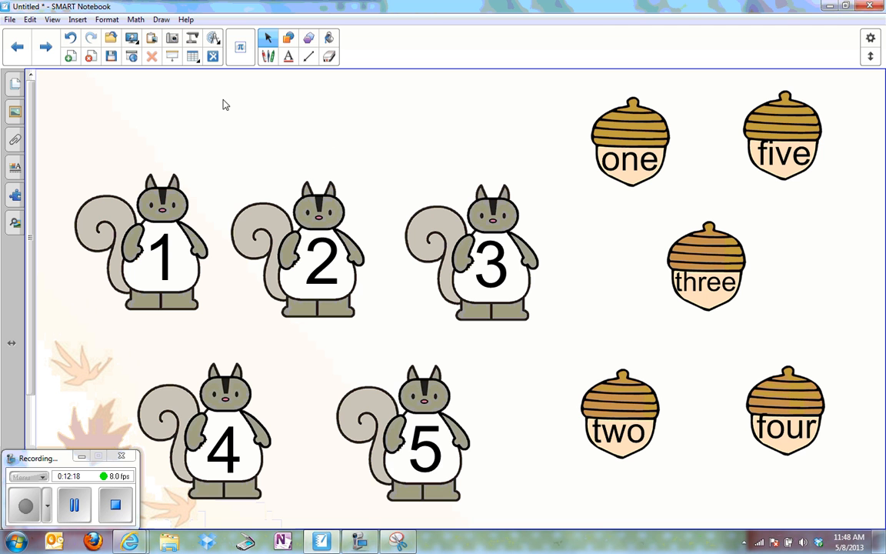
Step: Add the title text "Where is my acorn?" in the empty area above the squirrels
{"action": "left_click", "coordinate": [289, 59]}
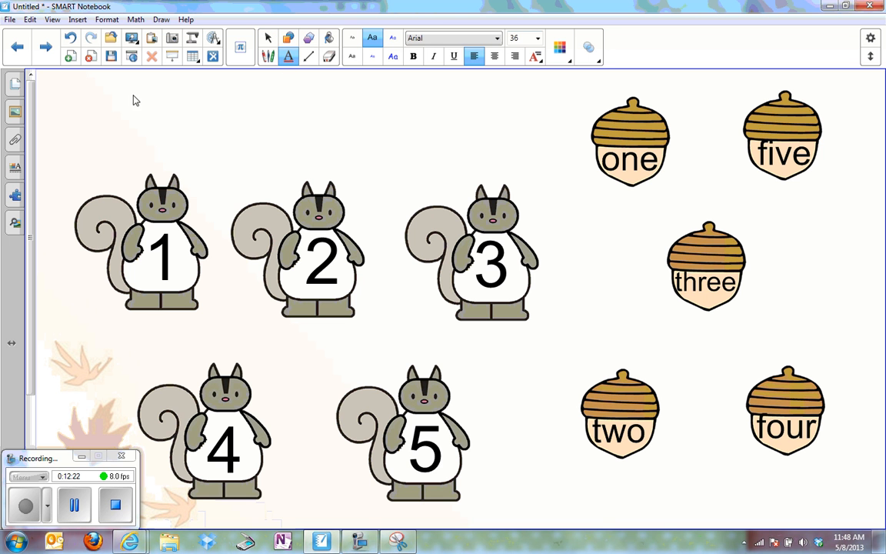
{"action": "left_click", "coordinate": [70, 110]}
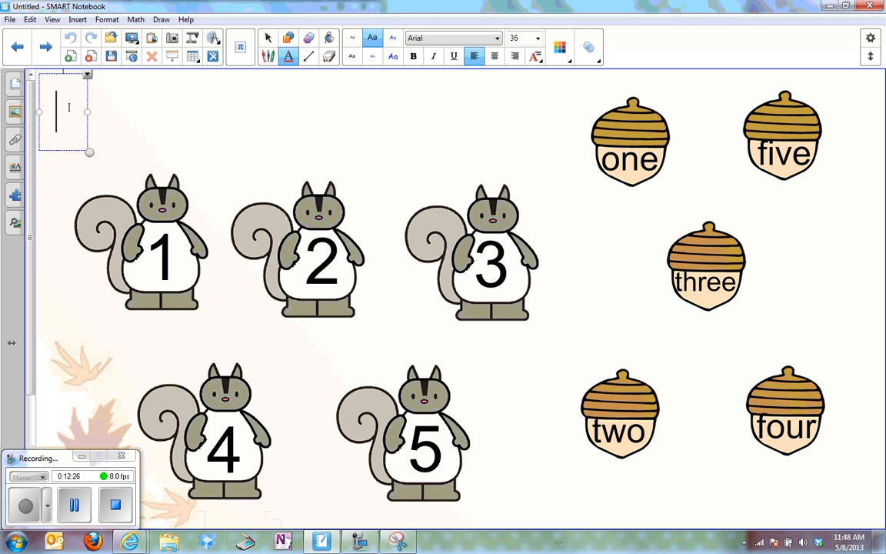
{"action": "type", "text": "Where "}
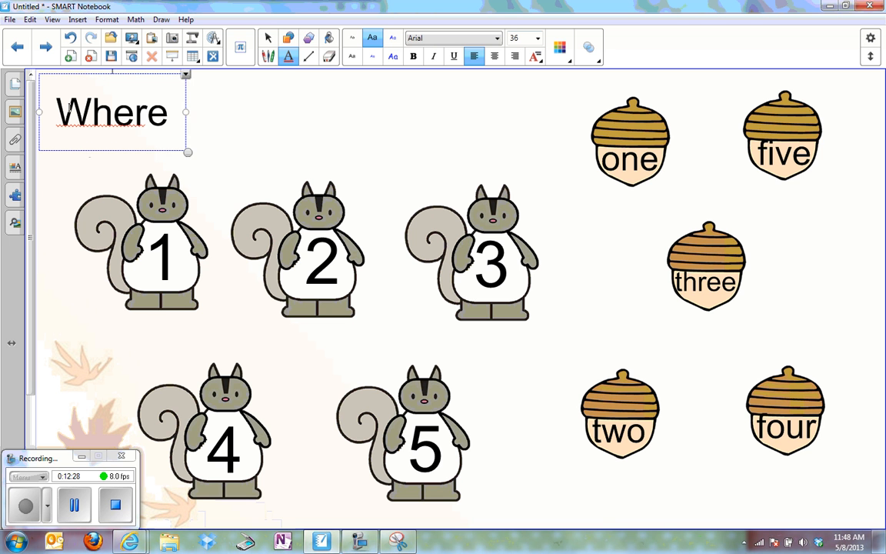
{"action": "type", "text": "is my acou"}
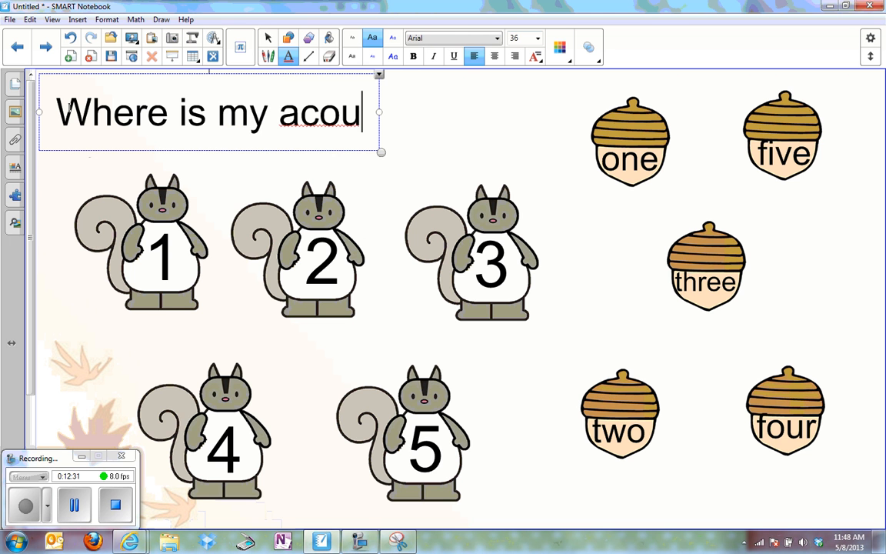
{"action": "key", "text": "BackSpace"}
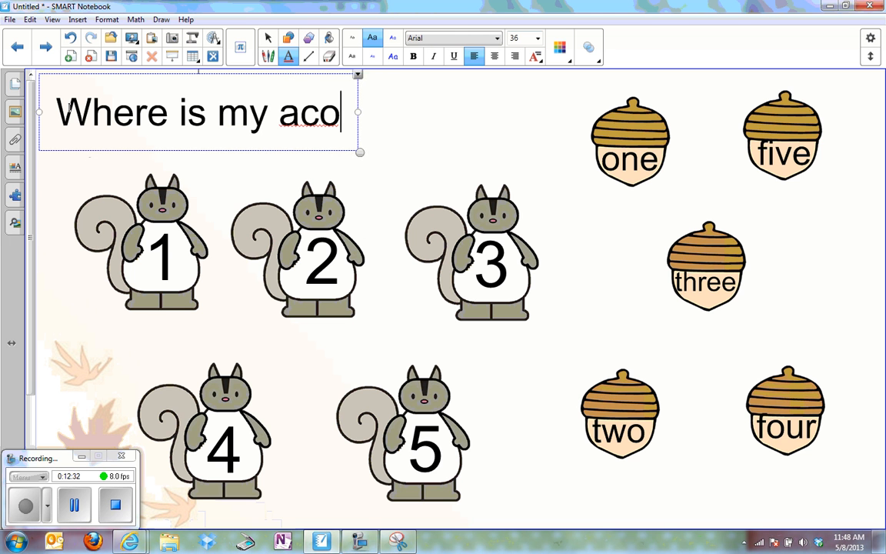
{"action": "type", "text": "rn?"}
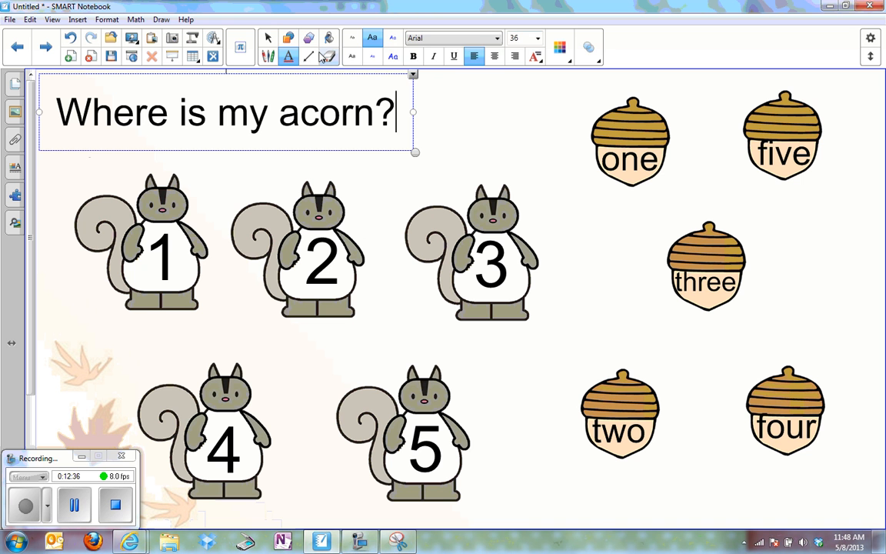
Step: Move the title to centre it better above the squirrels and lock it in place
{"action": "left_click", "coordinate": [266, 40]}
{"action": "left_click_drag", "start_coordinate": [259, 108], "coordinate": [314, 112]}
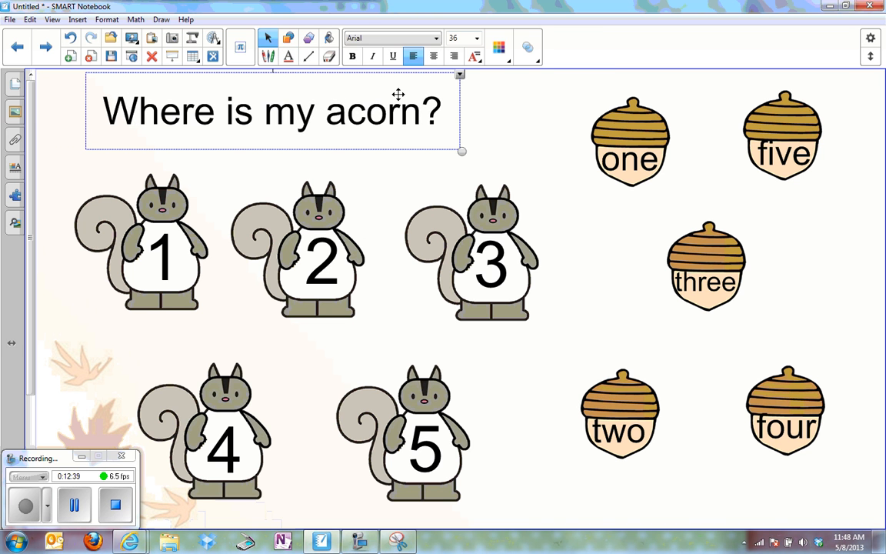
{"action": "left_click", "coordinate": [460, 75]}
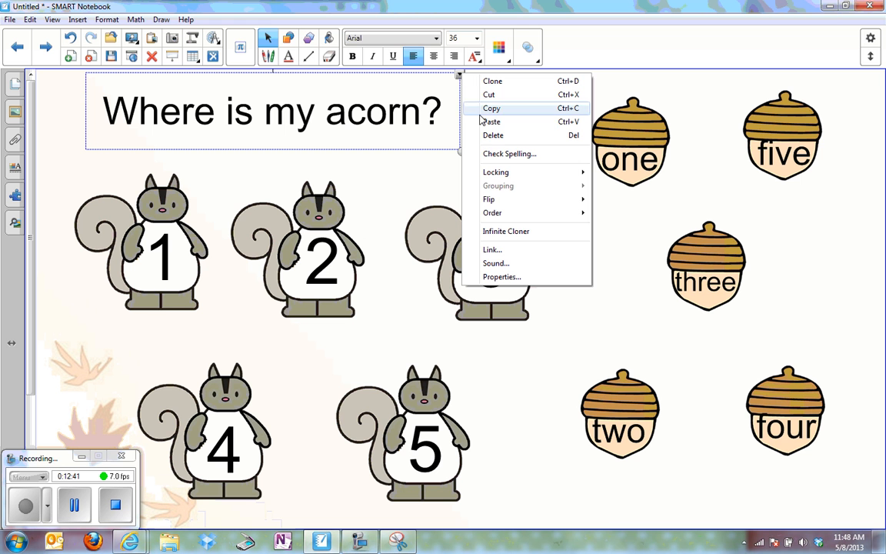
{"action": "mouse_move", "coordinate": [500, 174]}
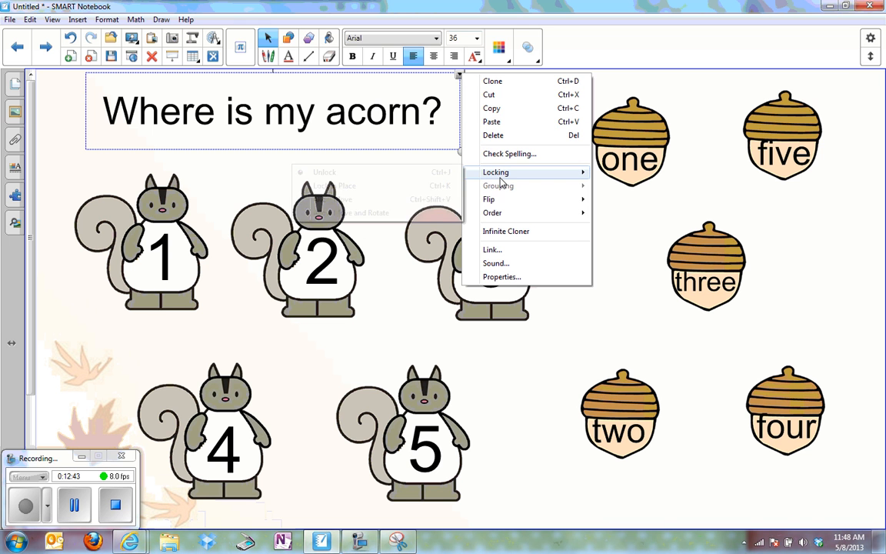
{"action": "left_click", "coordinate": [384, 186]}
{"action": "left_click", "coordinate": [385, 191]}
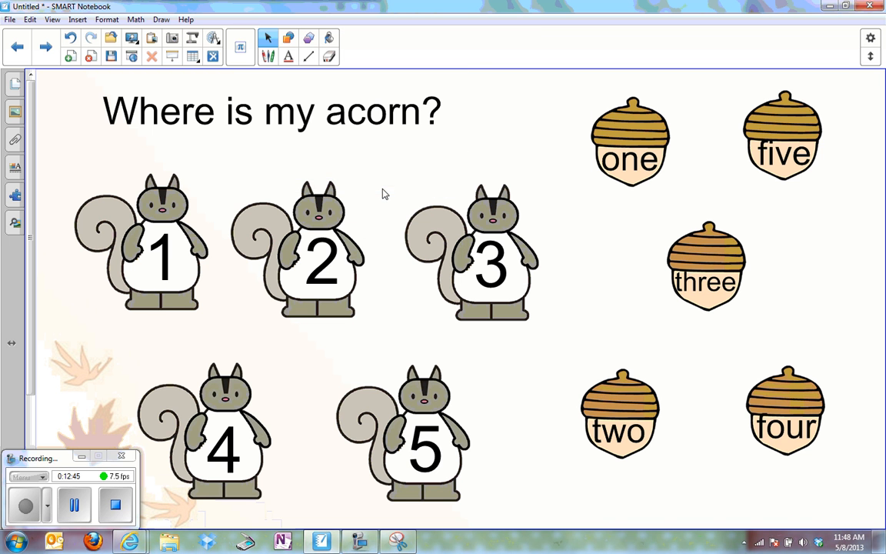
Step: Delete the first page, which holds only the five squirrels, keeping the page with the acorns
{"action": "left_click", "coordinate": [15, 83]}
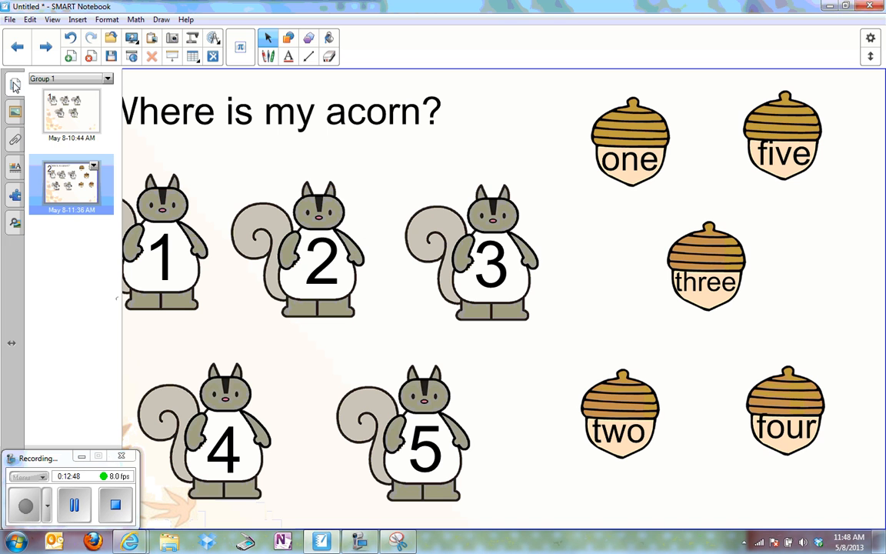
{"action": "left_click", "coordinate": [73, 111]}
{"action": "left_click", "coordinate": [93, 96]}
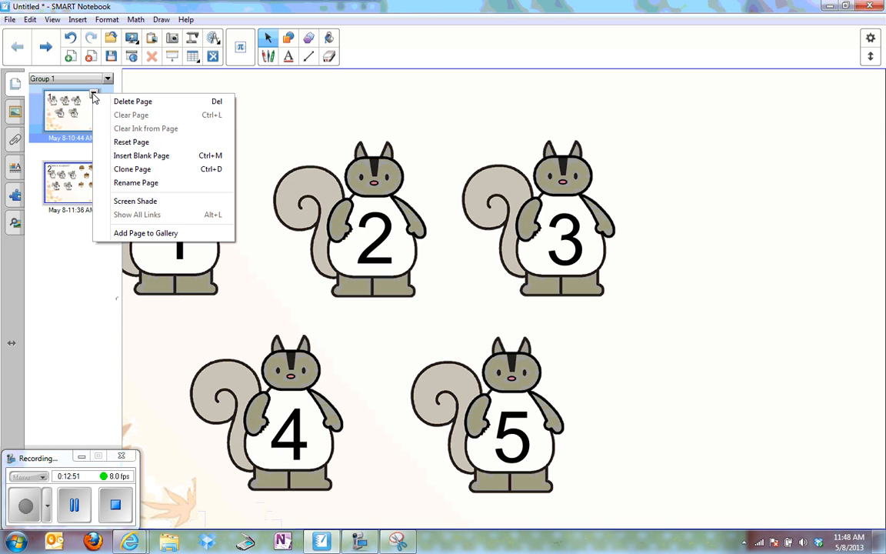
{"action": "left_click", "coordinate": [130, 105]}
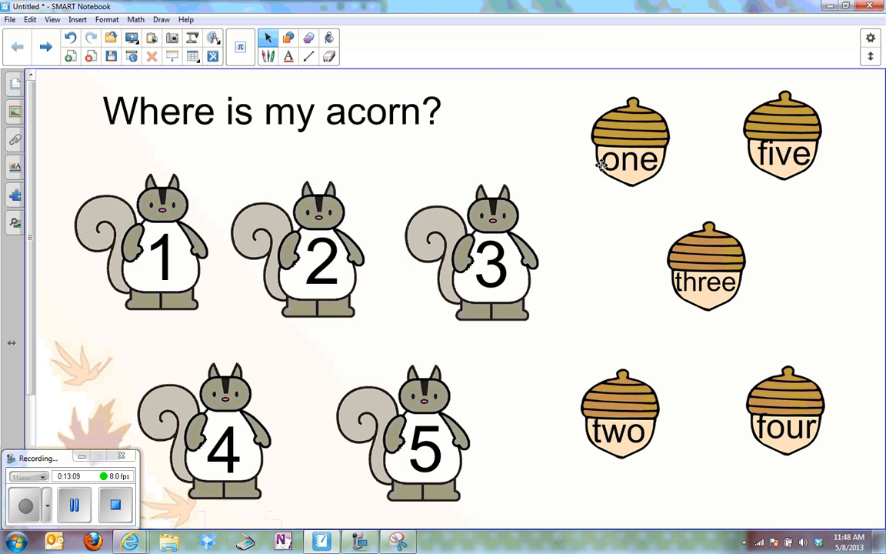
Step: Nudge the "one" acorn and the "three" acorn slightly to check that they move
{"action": "mouse_move", "coordinate": [612, 160]}
{"action": "left_mouse_down"}
{"action": "mouse_move", "coordinate": [547, 251]}
{"action": "mouse_move", "coordinate": [474, 295]}
{"action": "mouse_move", "coordinate": [596, 183]}
{"action": "mouse_move", "coordinate": [605, 186]}
{"action": "mouse_move", "coordinate": [604, 167]}
{"action": "left_mouse_up"}
{"action": "left_click", "coordinate": [578, 290]}
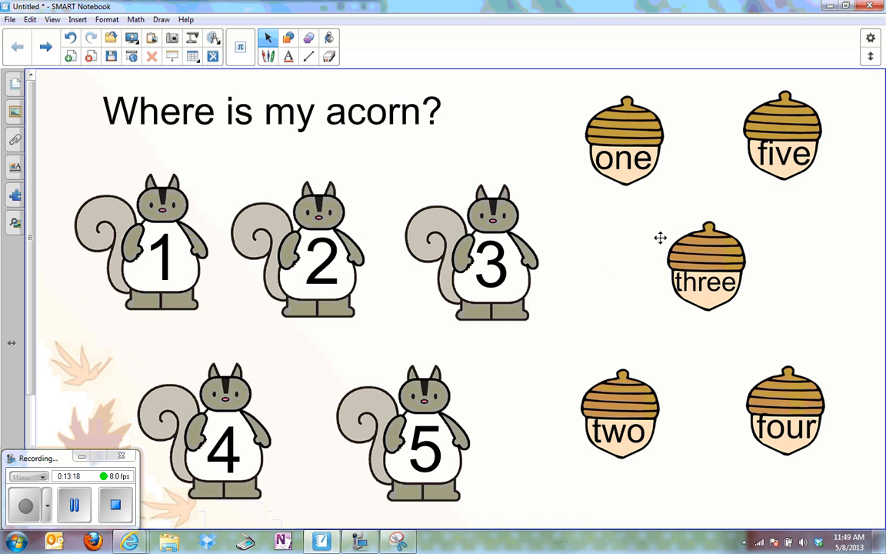
{"action": "left_click_drag", "start_coordinate": [695, 270], "coordinate": [694, 276]}
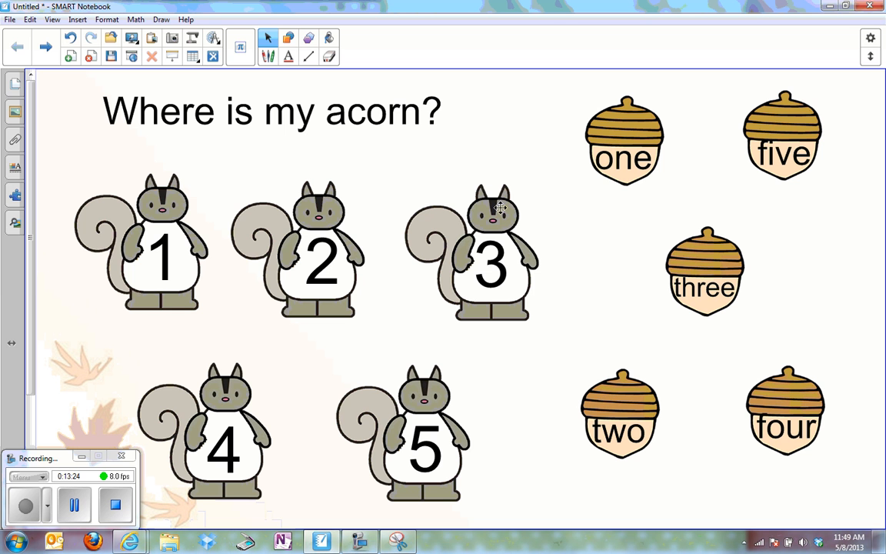
Step: Save the file as "squirrels and acorns.notebook" in the Smart Board folder, replacing the existing file
{"action": "left_click", "coordinate": [10, 20]}
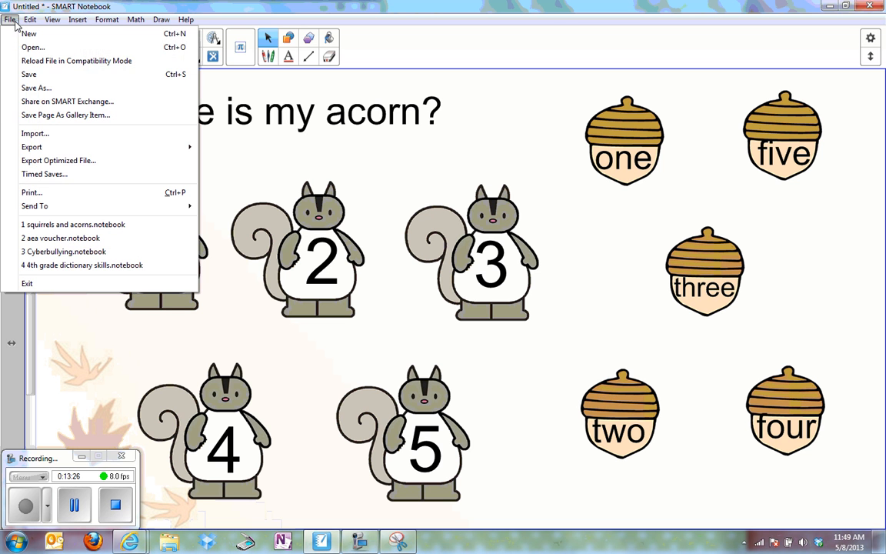
{"action": "left_click", "coordinate": [42, 88]}
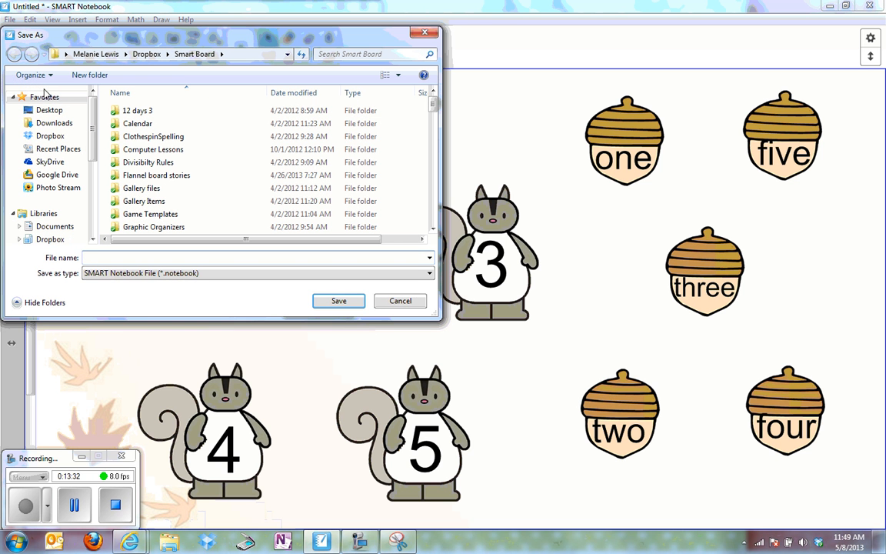
{"action": "type", "text": "s"}
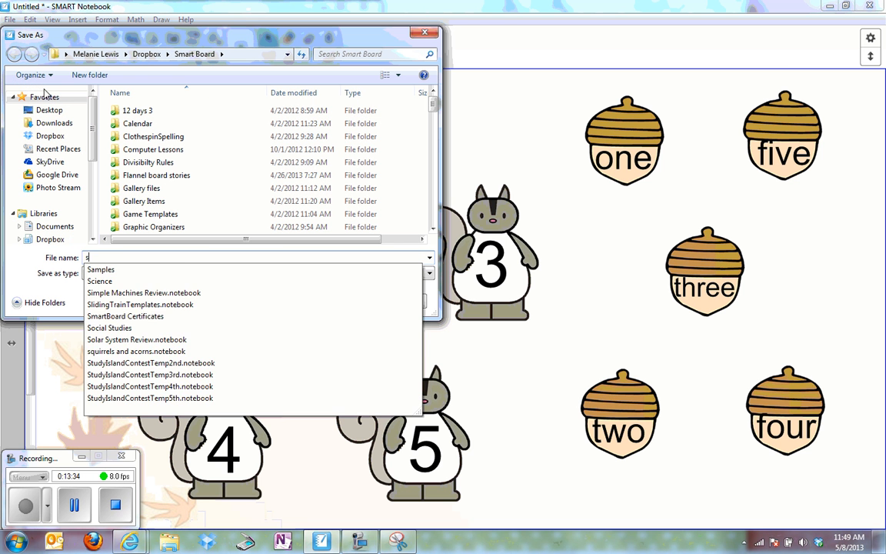
{"action": "type", "text": "qu"}
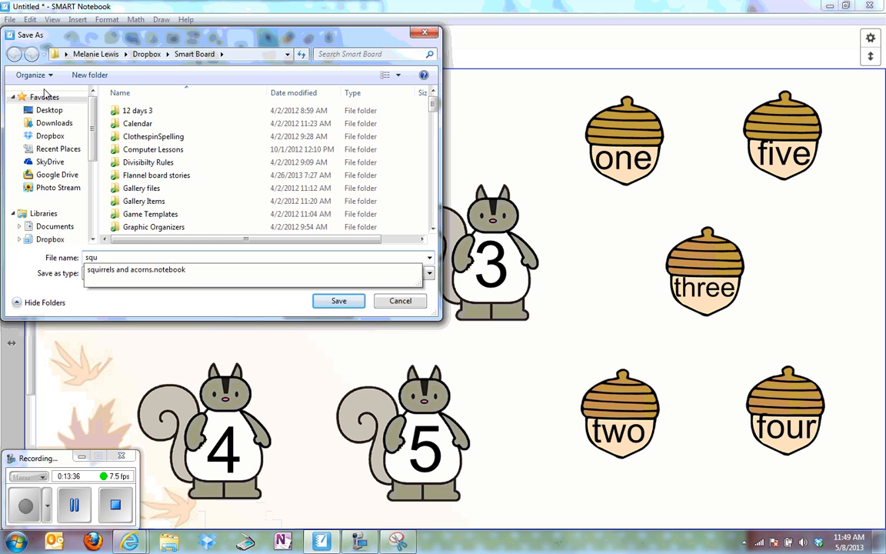
{"action": "left_click", "coordinate": [124, 273]}
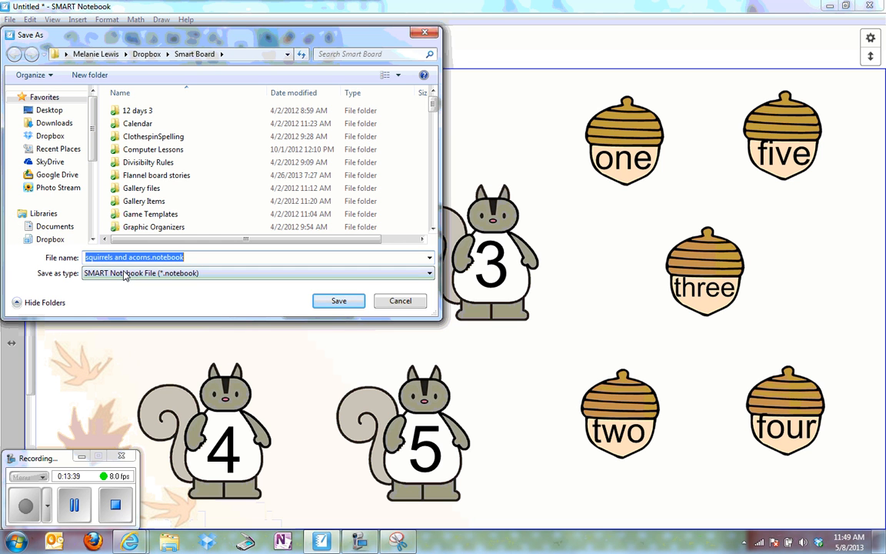
{"action": "left_click", "coordinate": [335, 297]}
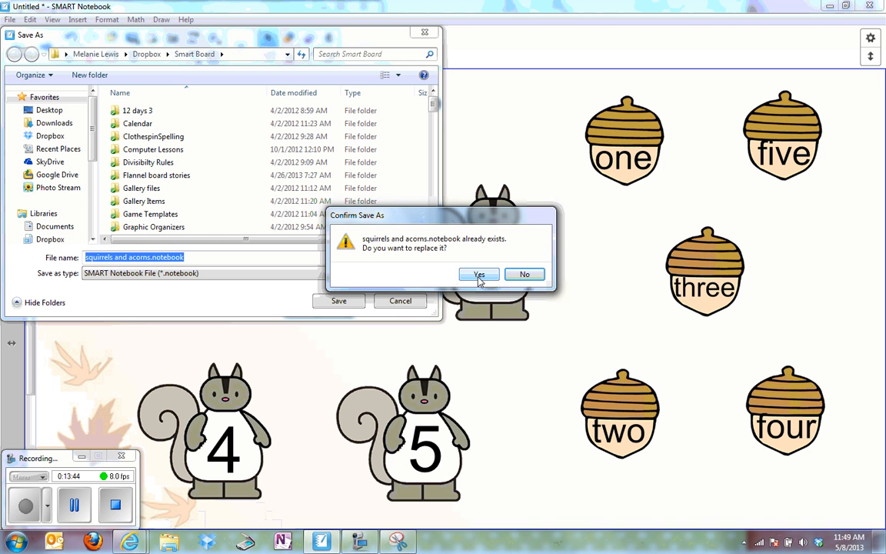
{"action": "left_click", "coordinate": [478, 276]}
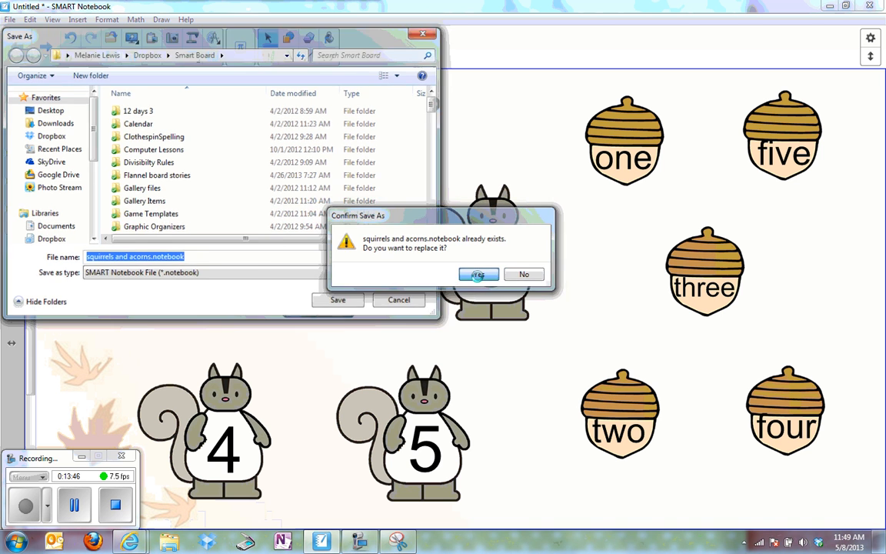